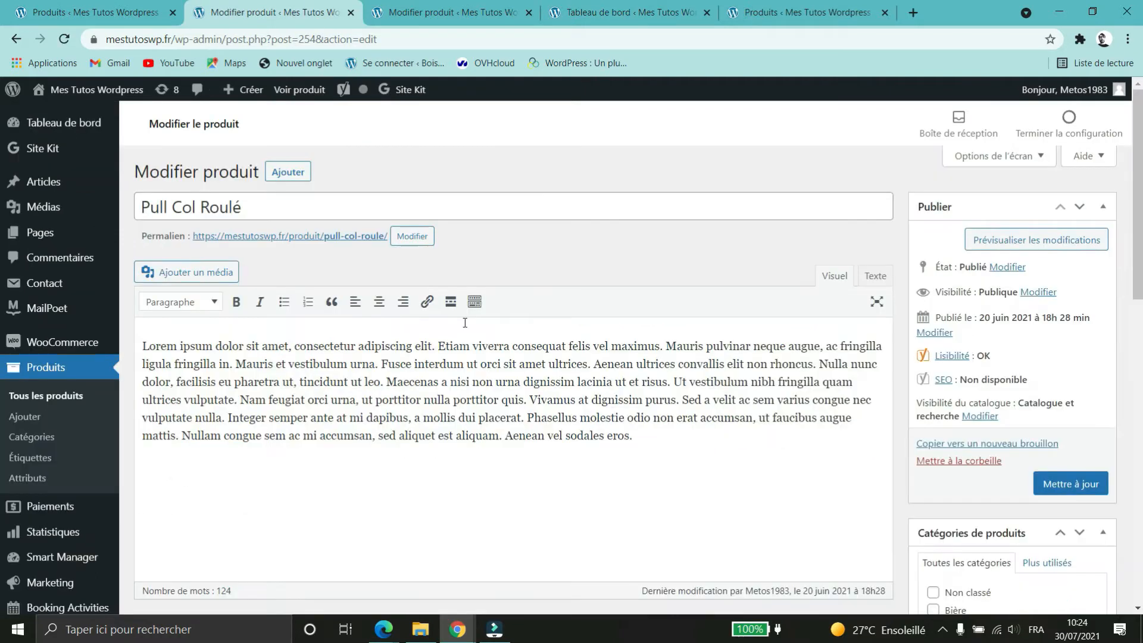
Examine the regular price and the inventory settings in the Pull Col Roulé product data.
{"action": "scroll", "coordinate": [622, 343], "scroll_direction": "down", "scroll_amount": 6}
{"action": "double_click", "coordinate": [437, 308]}
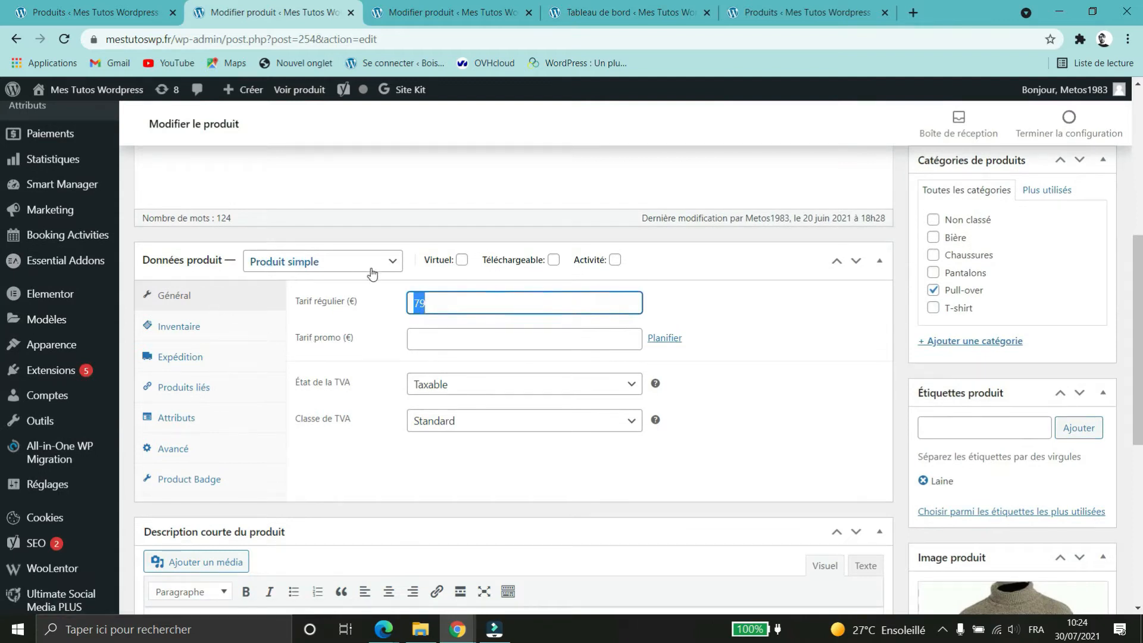
{"action": "left_click", "coordinate": [166, 331]}
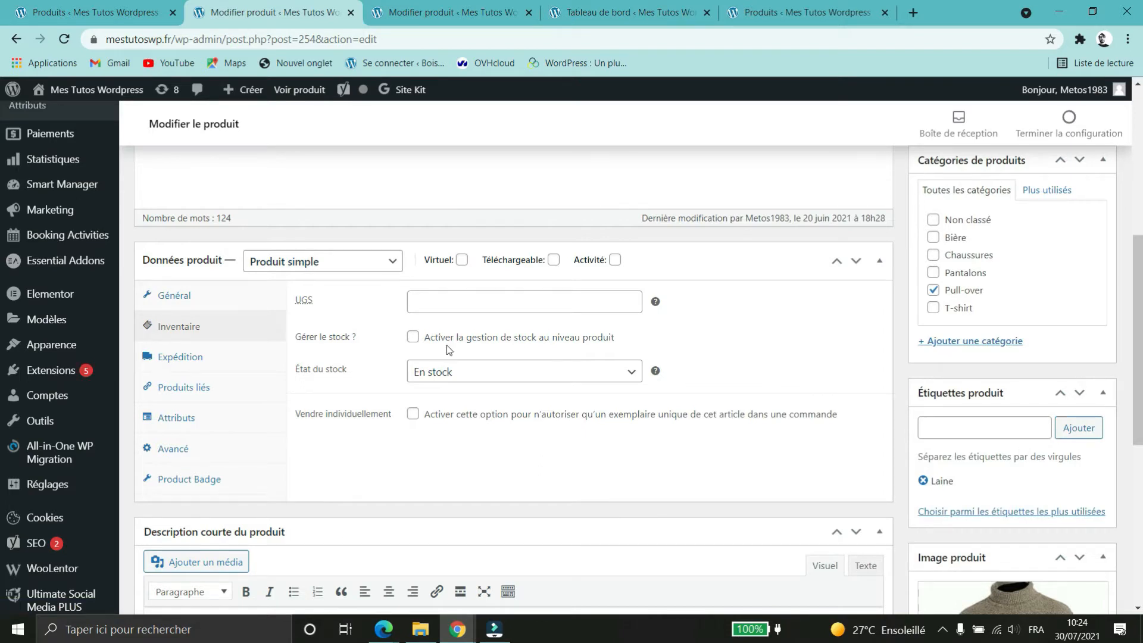
Review the stock status options in the quick edit of Pull Col Roulé from the product list, and cancel the edit.
{"action": "left_click", "coordinate": [179, 12]}
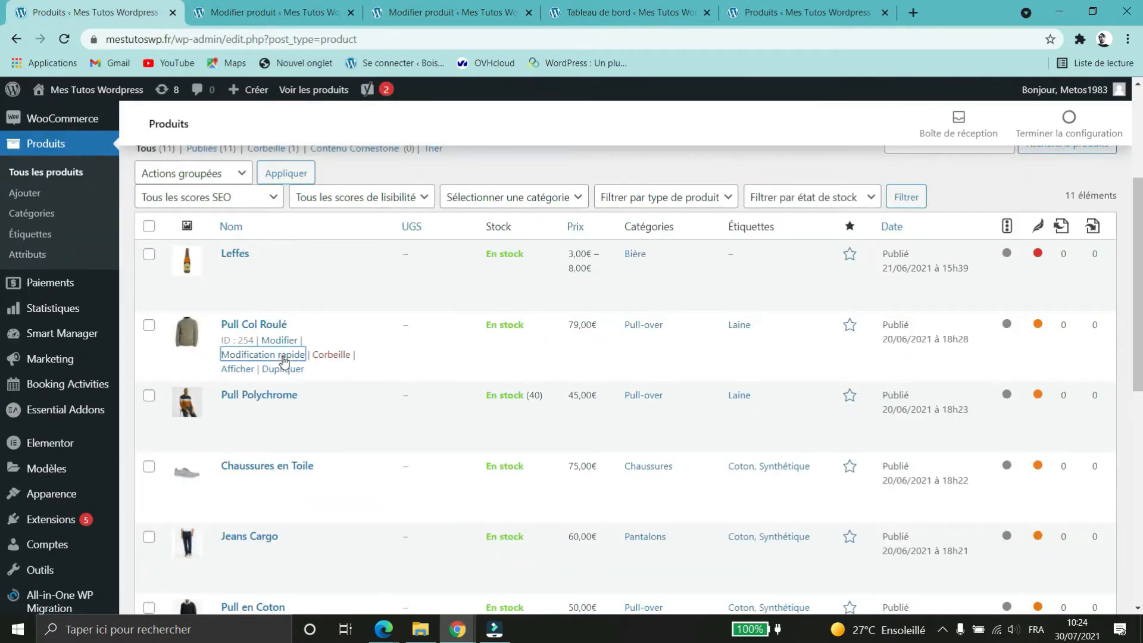
{"action": "left_click", "coordinate": [262, 355]}
{"action": "scroll", "coordinate": [397, 350], "scroll_direction": "down", "scroll_amount": 5}
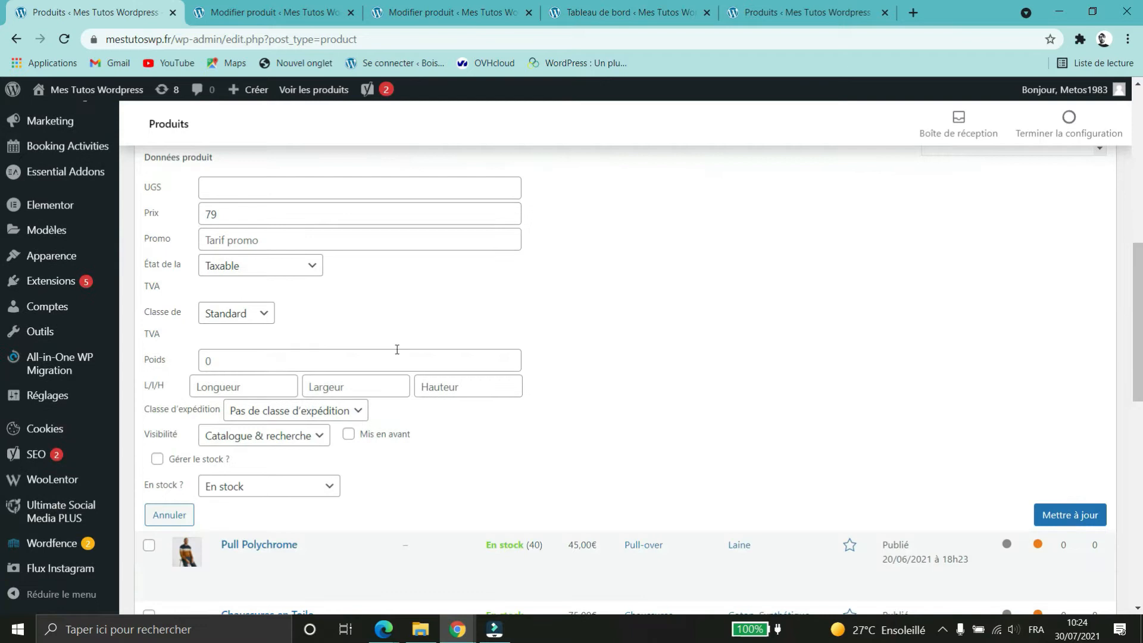
{"action": "left_click", "coordinate": [293, 486]}
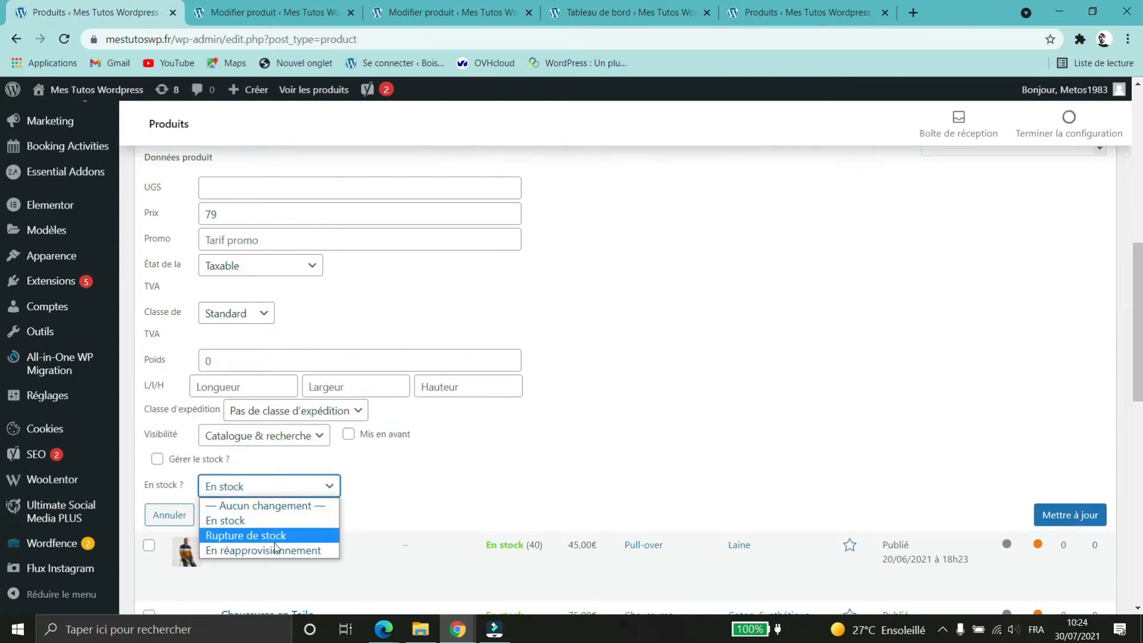
{"action": "left_click", "coordinate": [748, 428]}
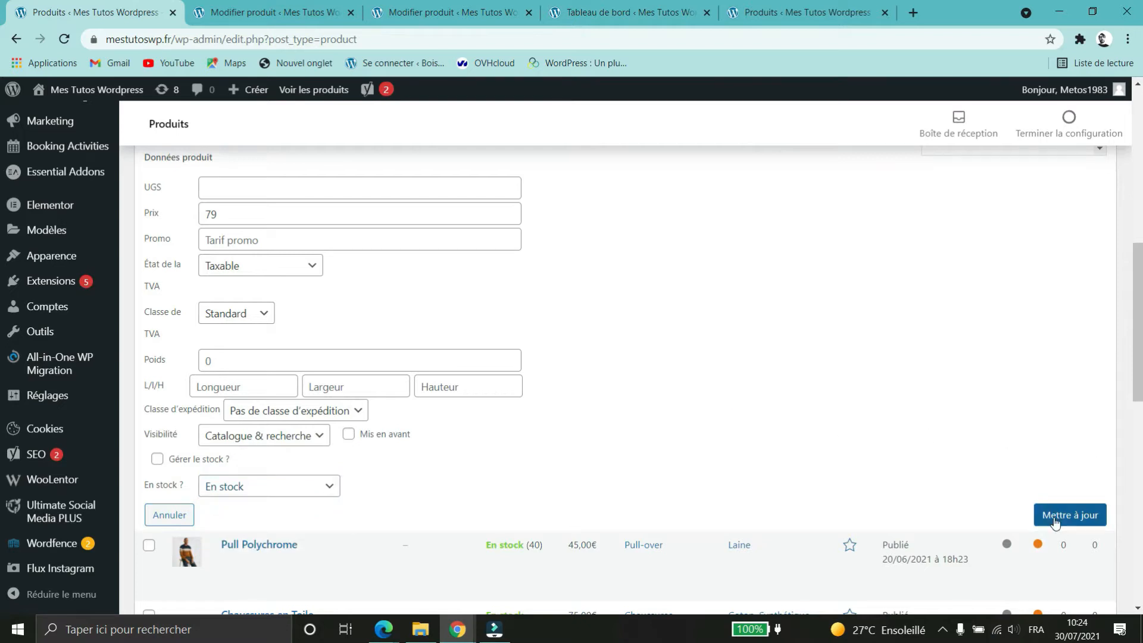
{"action": "left_click", "coordinate": [169, 514]}
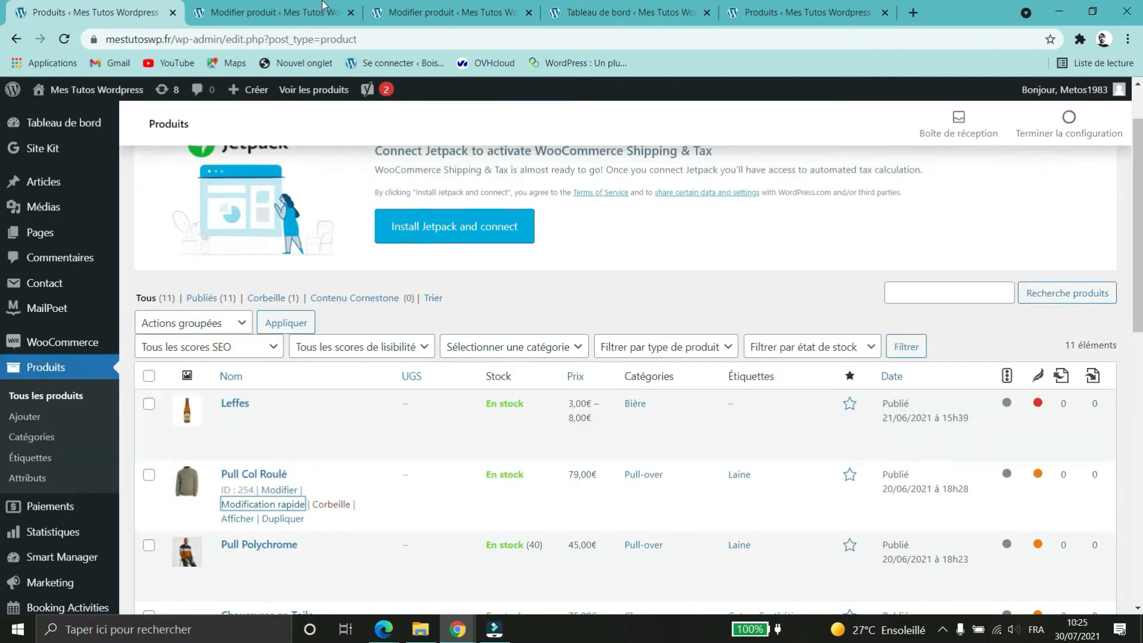
Enable product-level stock management in the full editor of Pull Col Roulé and set its stock quantity to 36.
{"action": "left_click", "coordinate": [304, 13]}
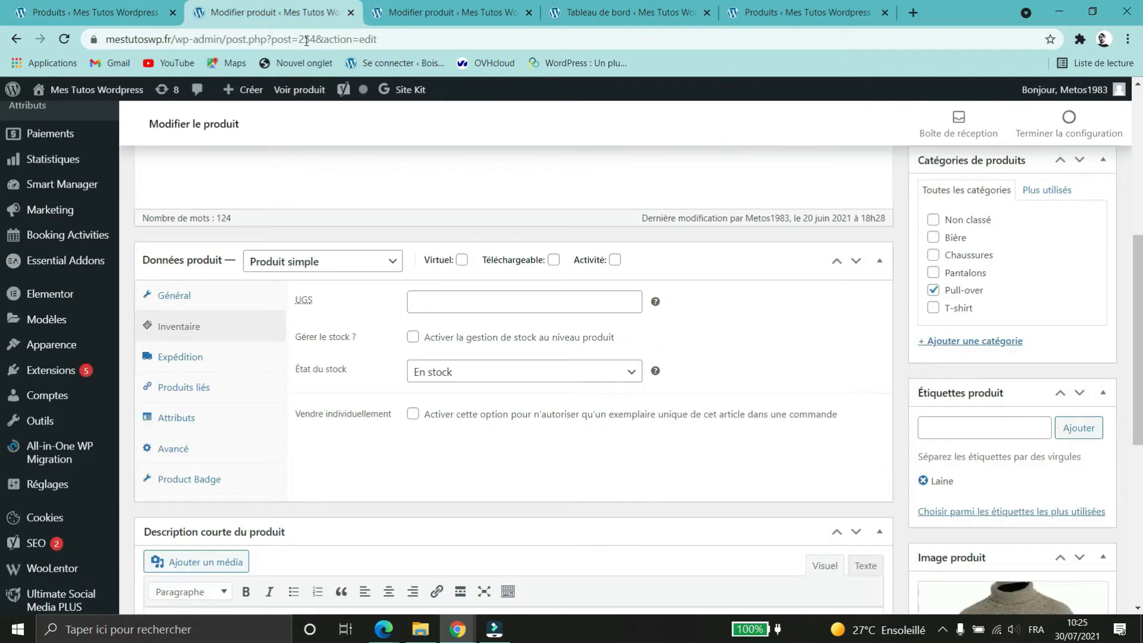
{"action": "left_click", "coordinate": [554, 375]}
{"action": "left_click", "coordinate": [407, 341]}
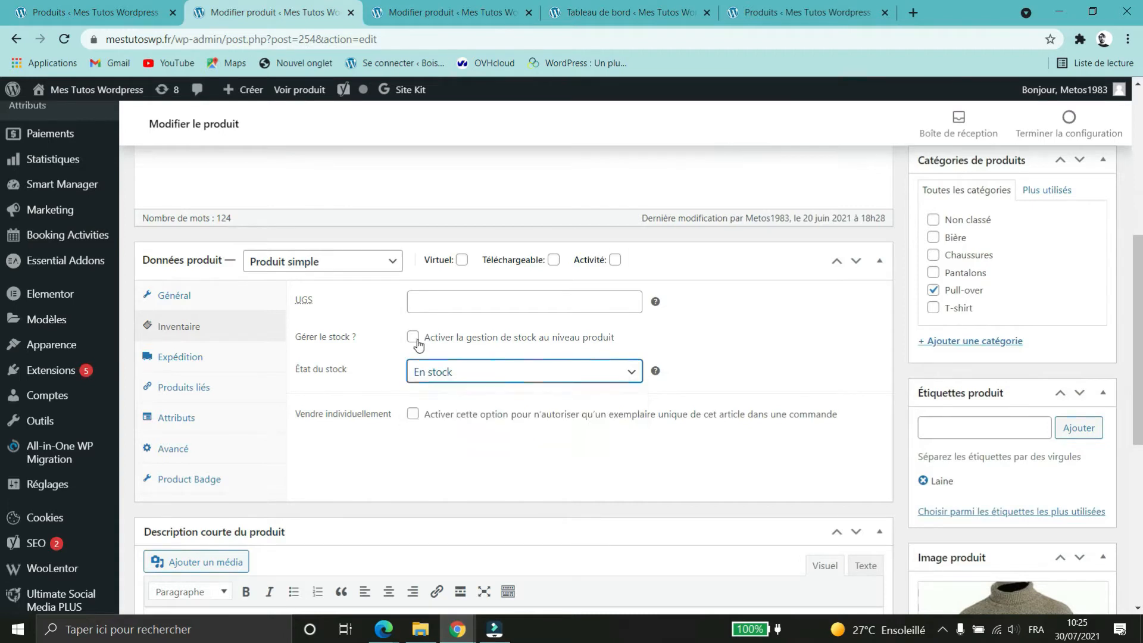
{"action": "left_click", "coordinate": [413, 338]}
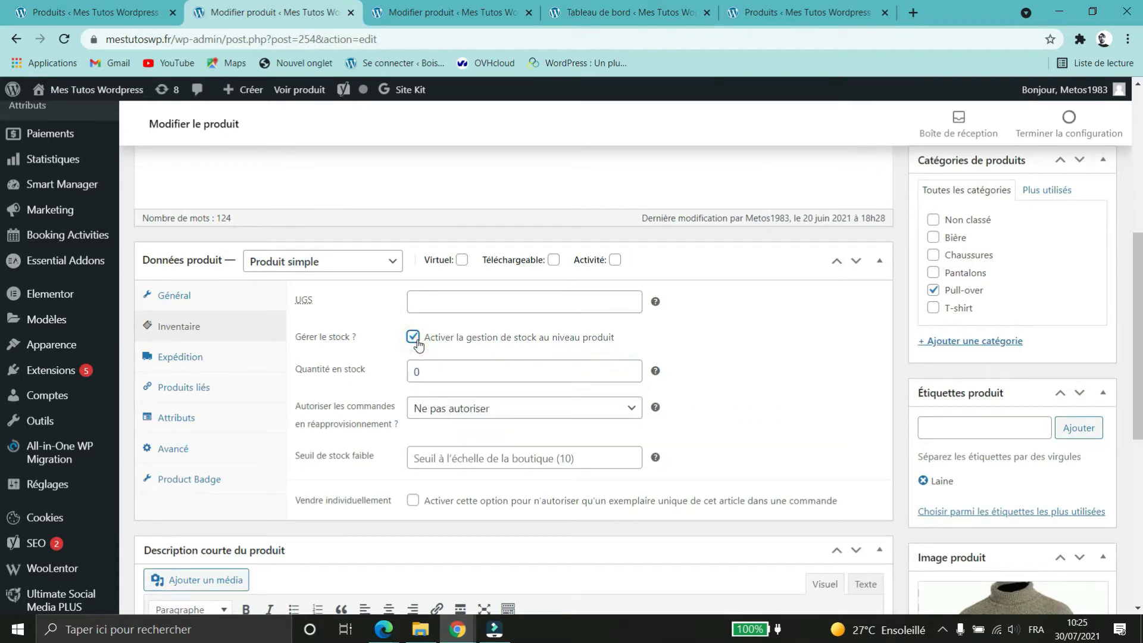
{"action": "double_click", "coordinate": [456, 369]}
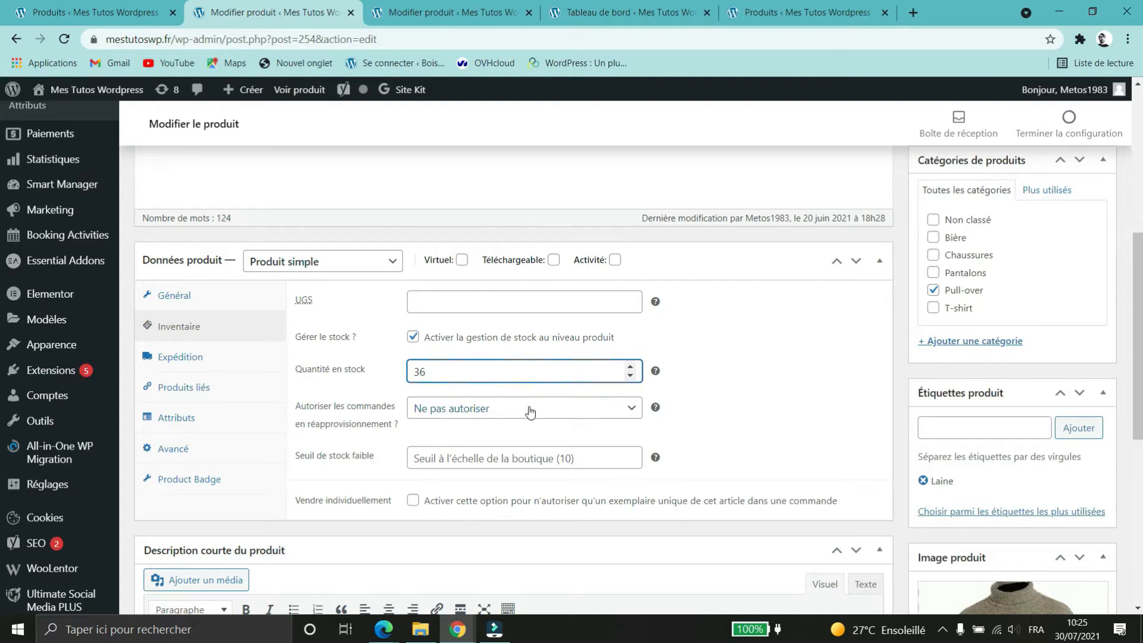
Allow backorders with customer notification (Autoriser, mais avec notification client) and set the low stock threshold to 8.
{"action": "scroll", "coordinate": [824, 408], "scroll_direction": "down", "scroll_amount": 1}
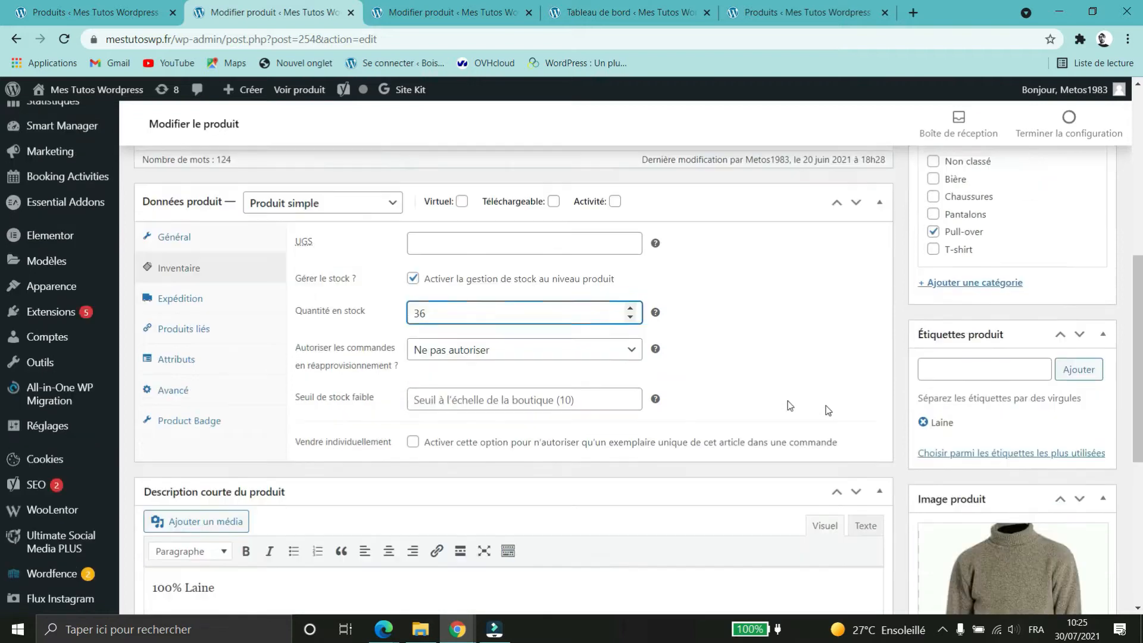
{"action": "left_click", "coordinate": [536, 349]}
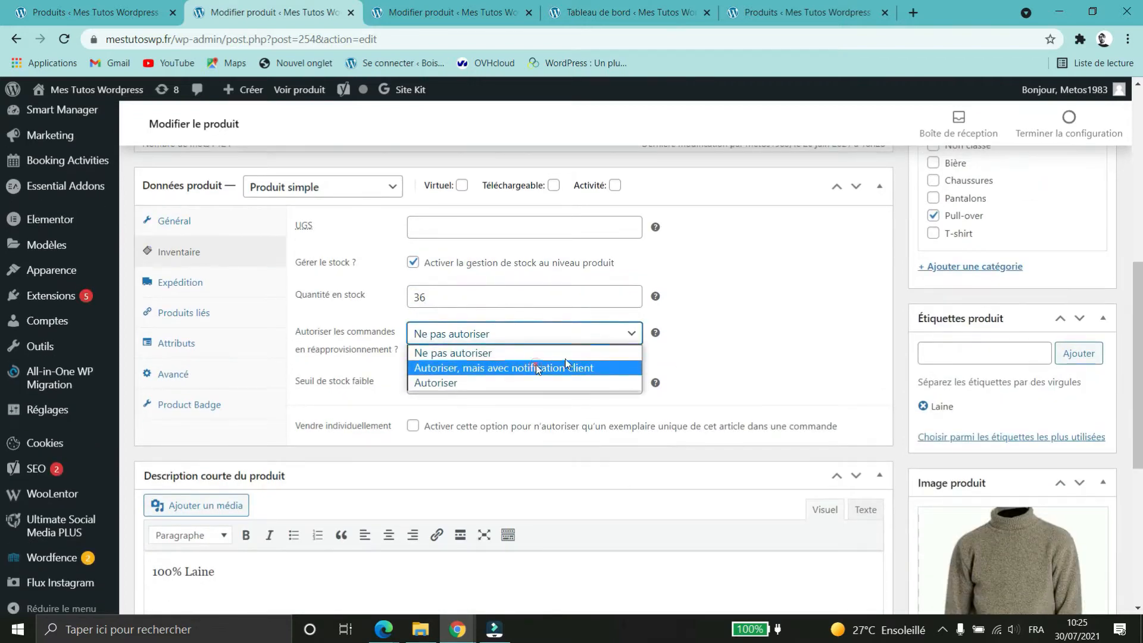
{"action": "left_click", "coordinate": [537, 368]}
{"action": "left_click", "coordinate": [521, 384]}
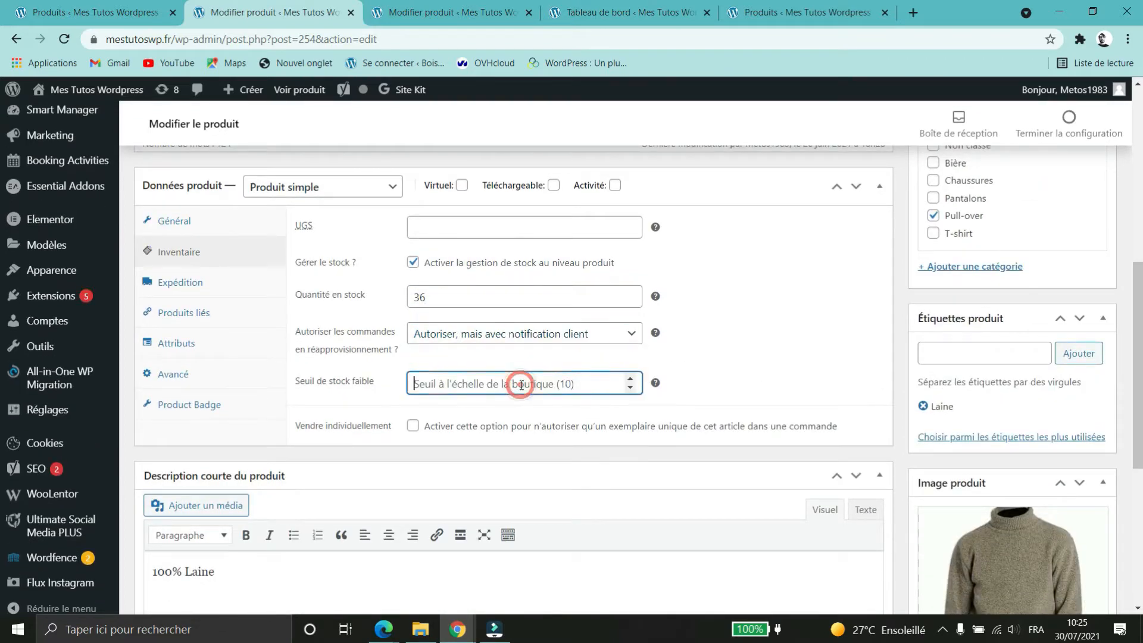
{"action": "left_click", "coordinate": [562, 383]}
{"action": "type", "text": "8"}
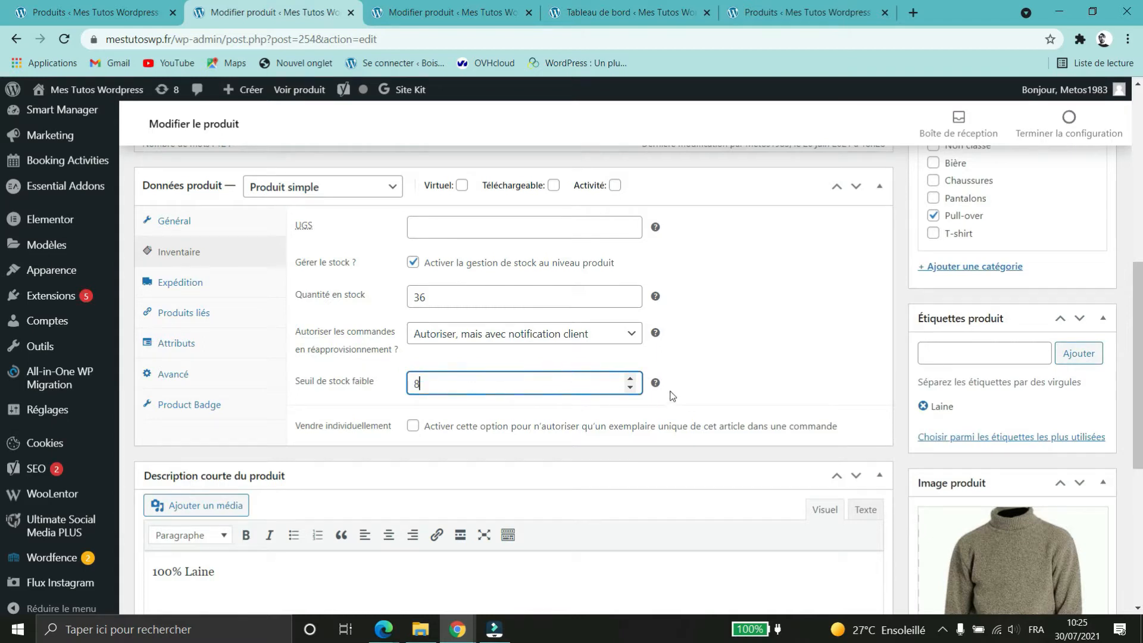
Update the Pull Col Roulé product and reload the product list.
{"action": "scroll", "coordinate": [669, 268], "scroll_direction": "up", "scroll_amount": 4}
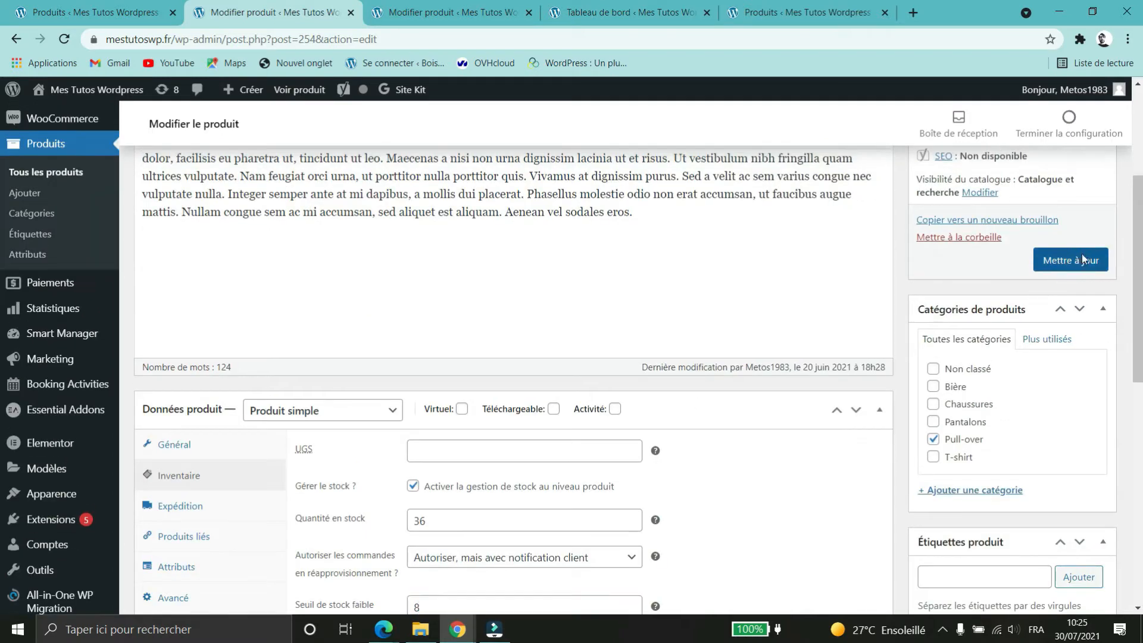
{"action": "left_click", "coordinate": [1081, 260]}
{"action": "left_click", "coordinate": [48, 18]}
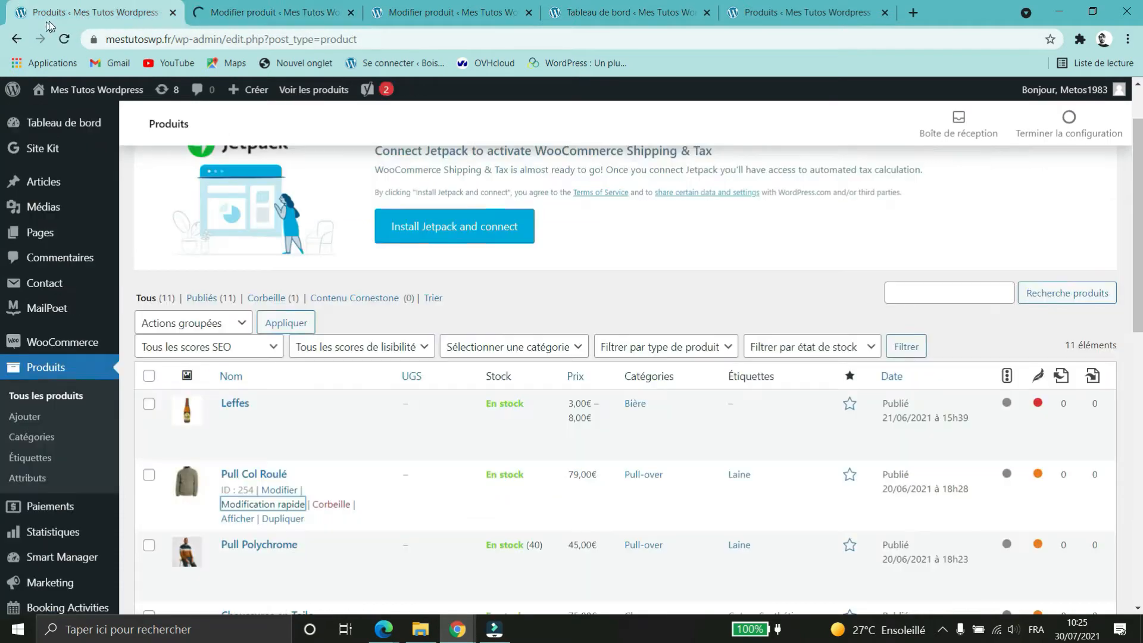
{"action": "left_click", "coordinate": [64, 39]}
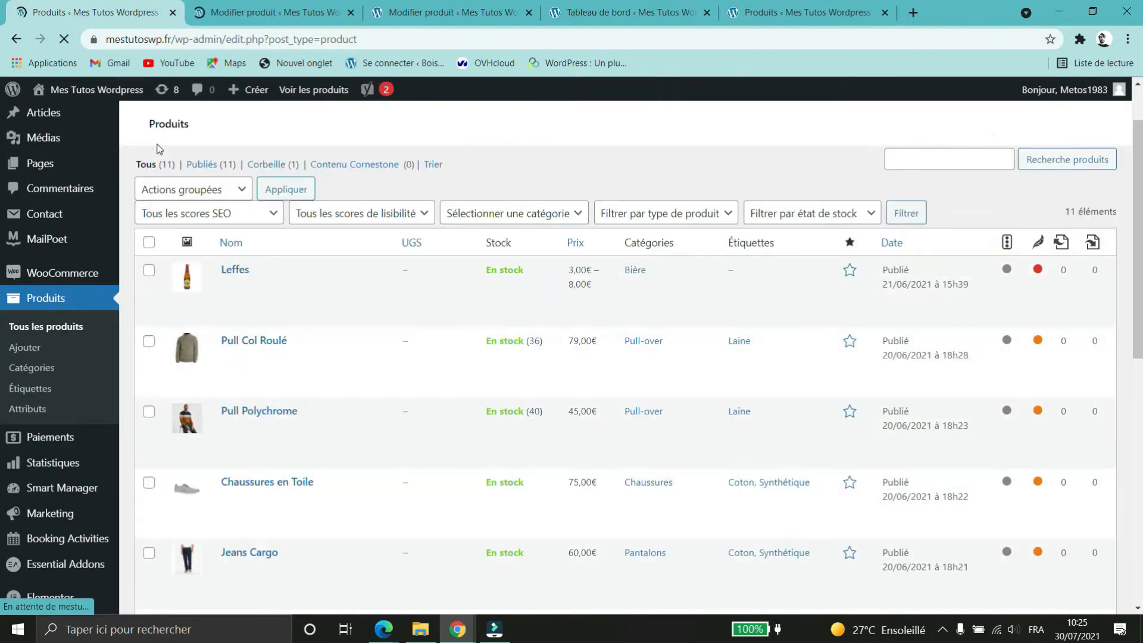
Check the stock quantity and backorder setting in the quick edit of Pull Col Roulé.
{"action": "scroll", "coordinate": [270, 468], "scroll_direction": "down", "scroll_amount": 1}
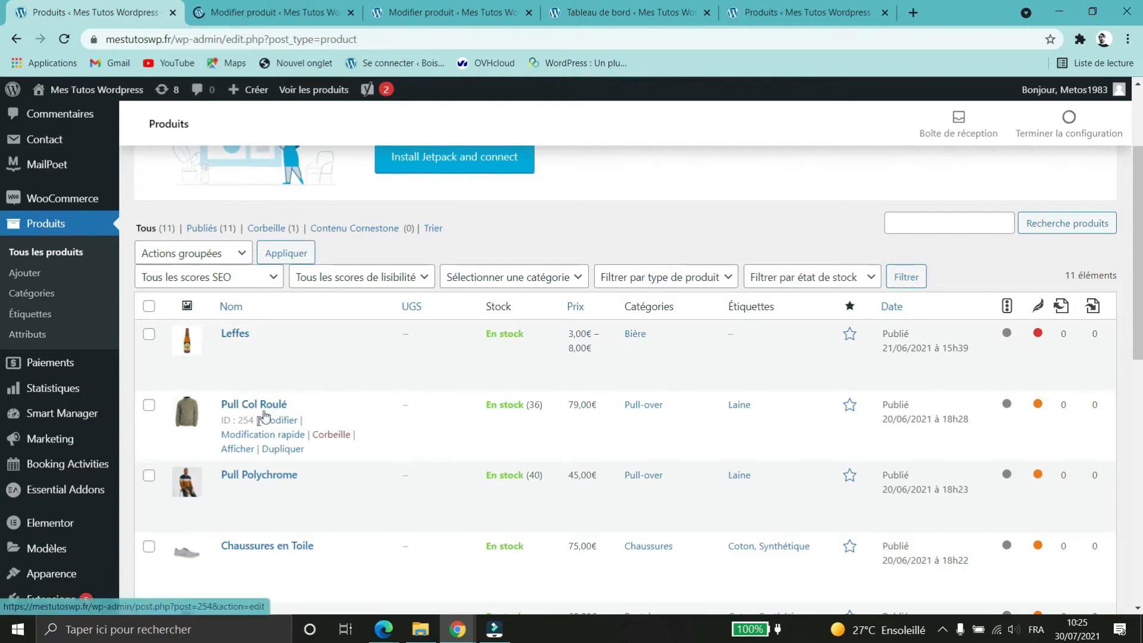
{"action": "left_click", "coordinate": [274, 435]}
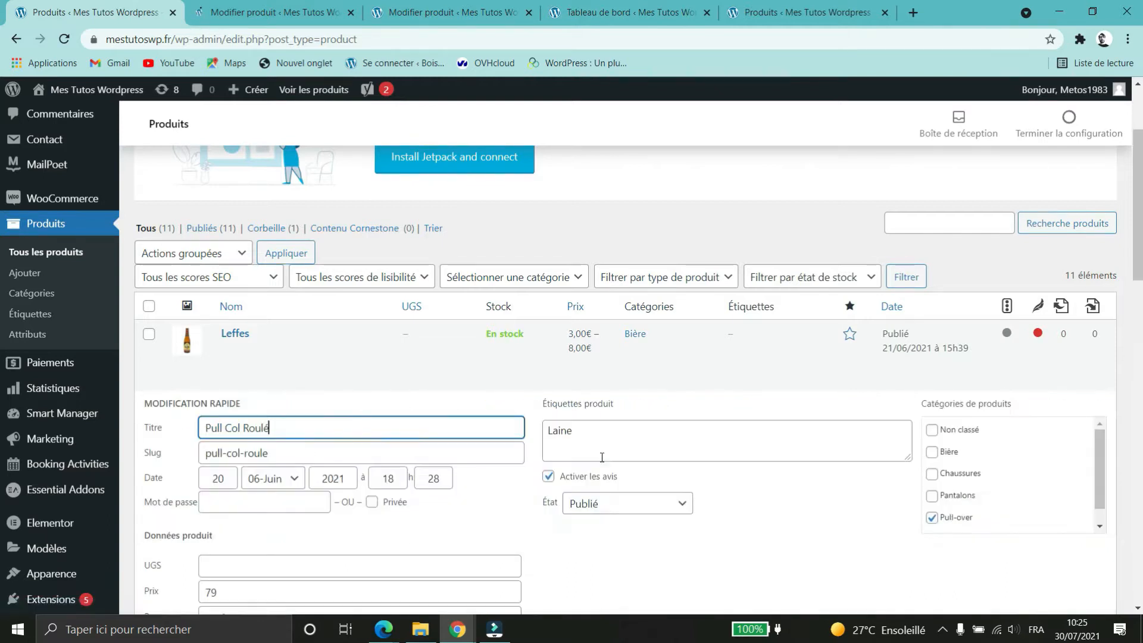
{"action": "scroll", "coordinate": [550, 405], "scroll_direction": "down", "scroll_amount": 7}
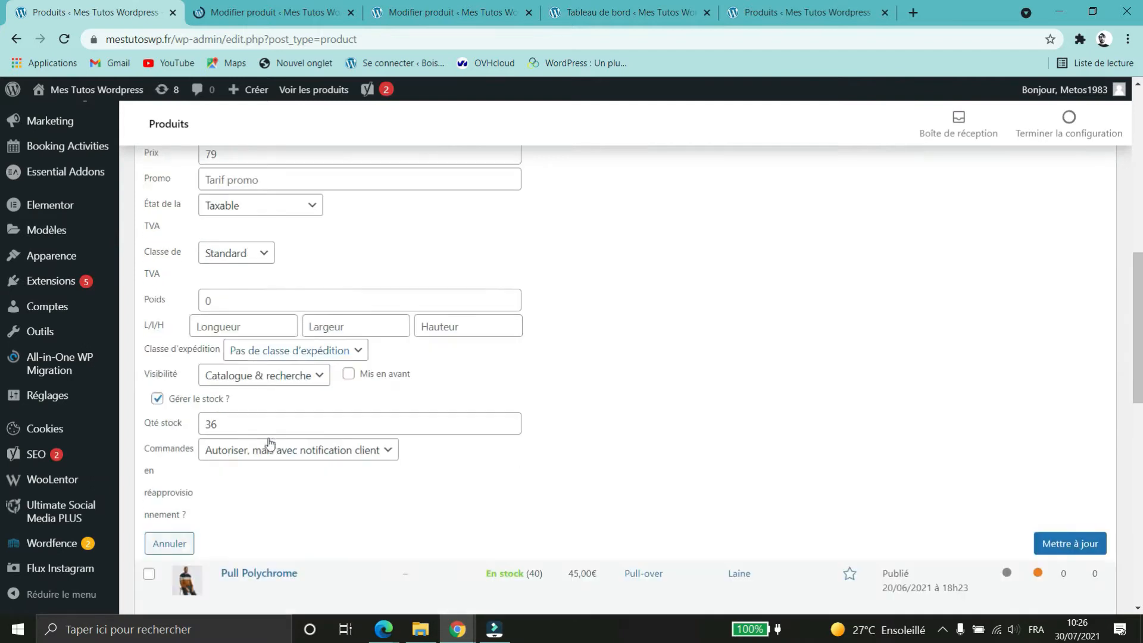
{"action": "double_click", "coordinate": [232, 418]}
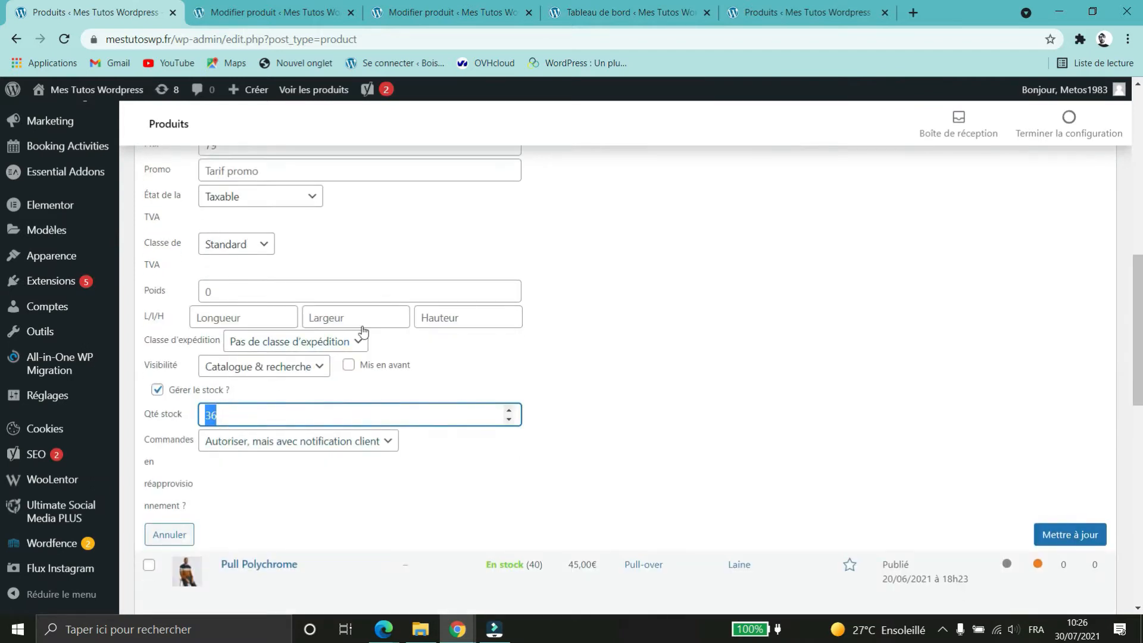
Return to the full editor of Pull Col Roulé, show its inventory settings and update the product again.
{"action": "left_click", "coordinate": [271, 11]}
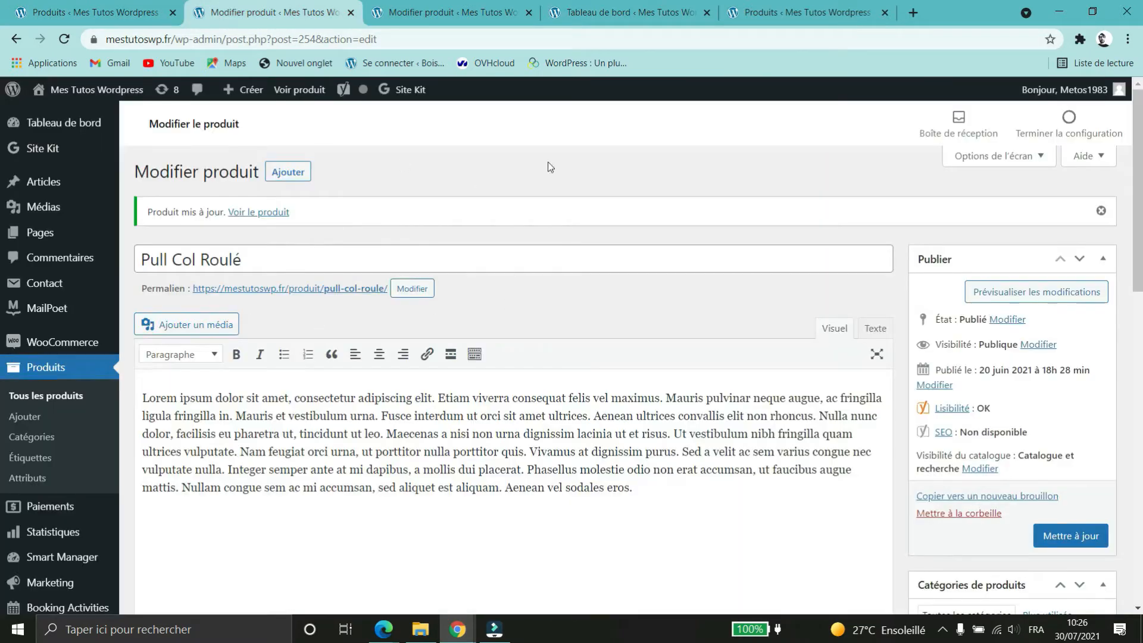
{"action": "scroll", "coordinate": [595, 390], "scroll_direction": "down", "scroll_amount": 5}
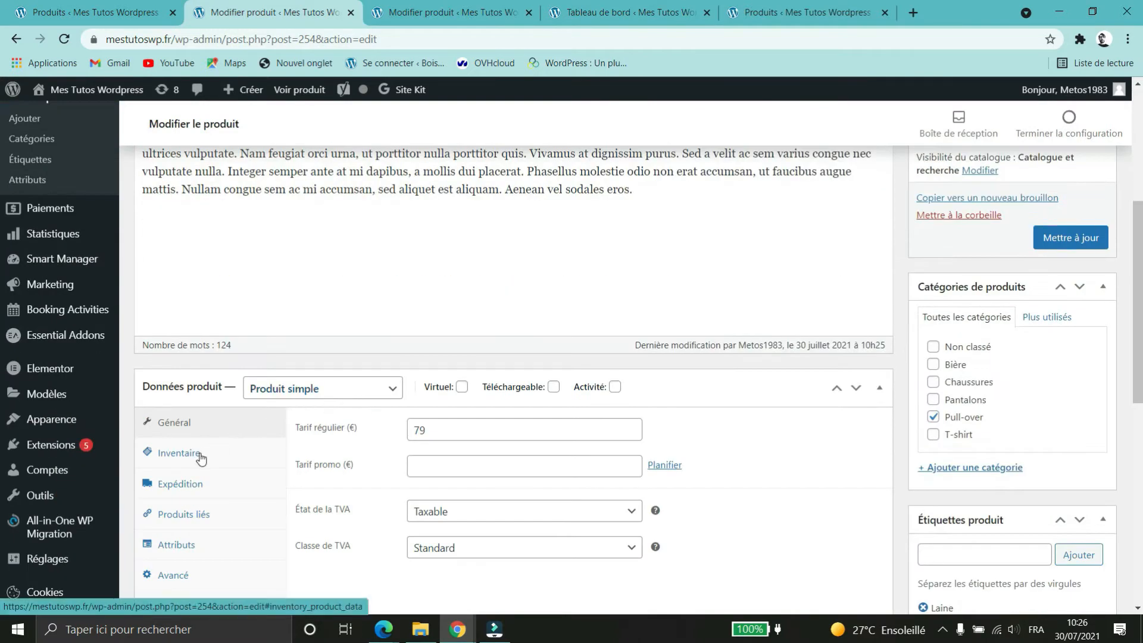
{"action": "left_click", "coordinate": [200, 453]}
{"action": "scroll", "coordinate": [1064, 355], "scroll_direction": "up", "scroll_amount": 3}
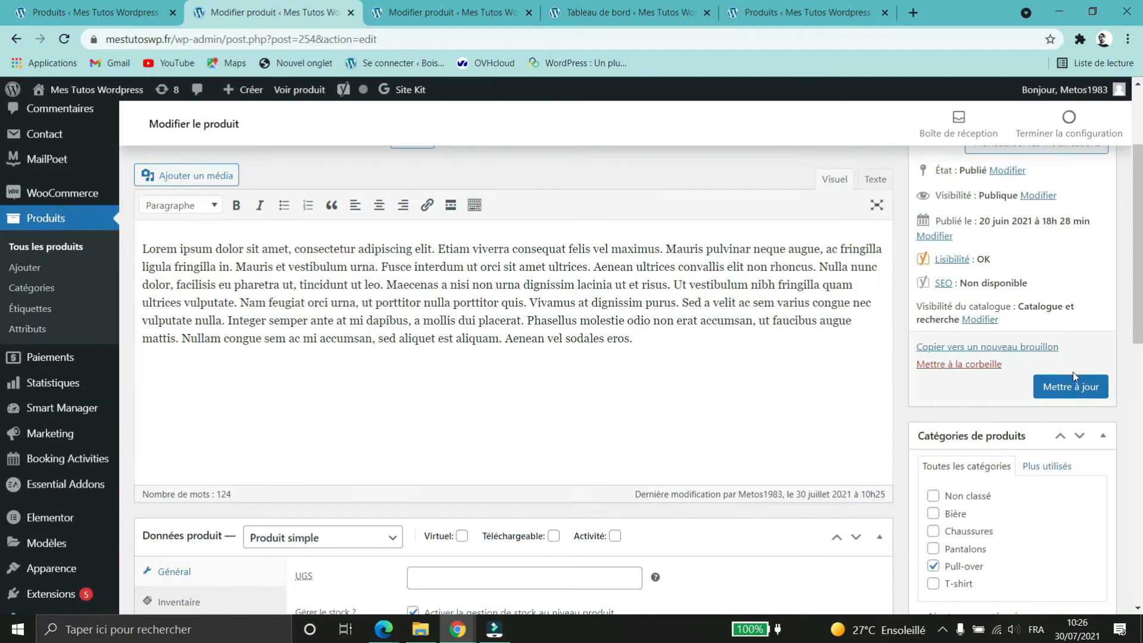
{"action": "left_click", "coordinate": [1072, 387]}
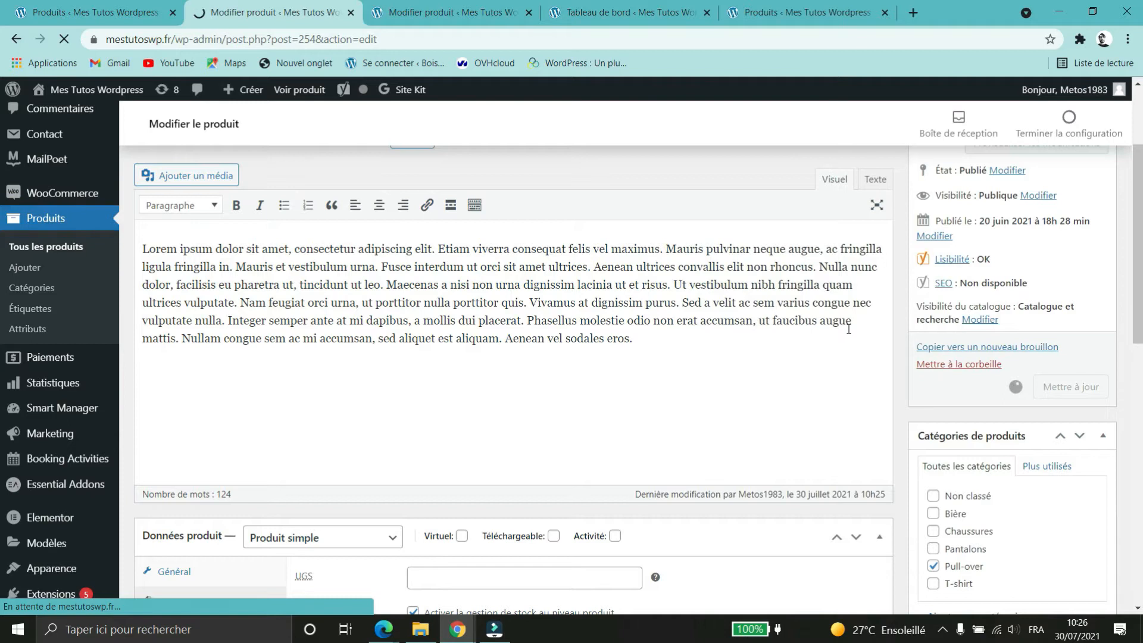
Look through the product list and open the Mes Tutos Wordpress site in a separate browser tab.
{"action": "left_click", "coordinate": [95, 15]}
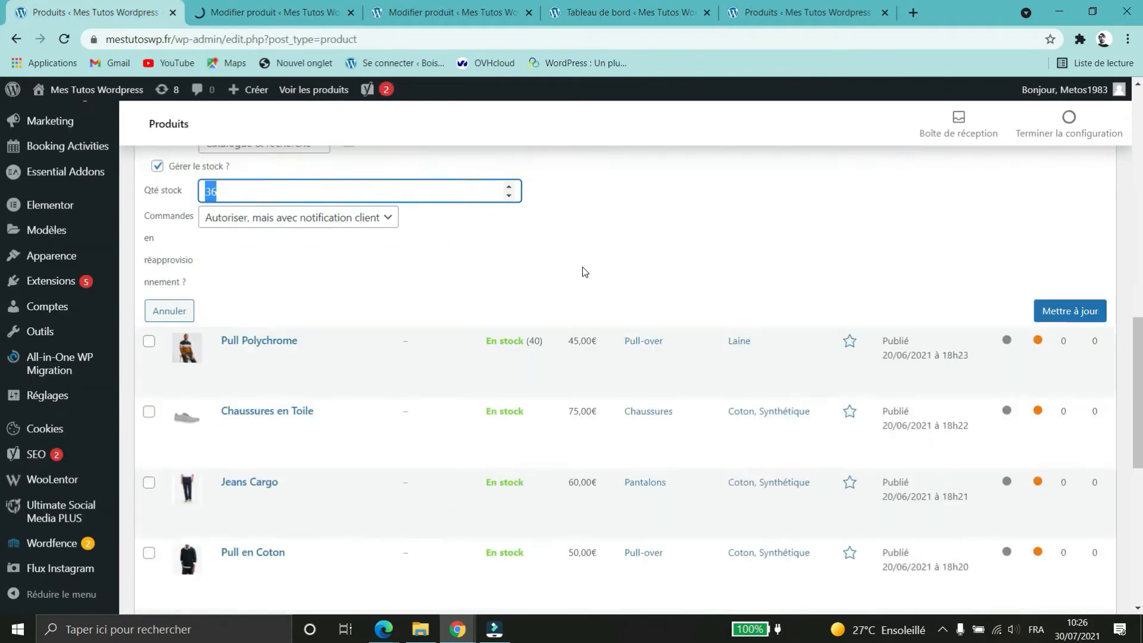
{"action": "scroll", "coordinate": [583, 272], "scroll_direction": "down", "scroll_amount": 5}
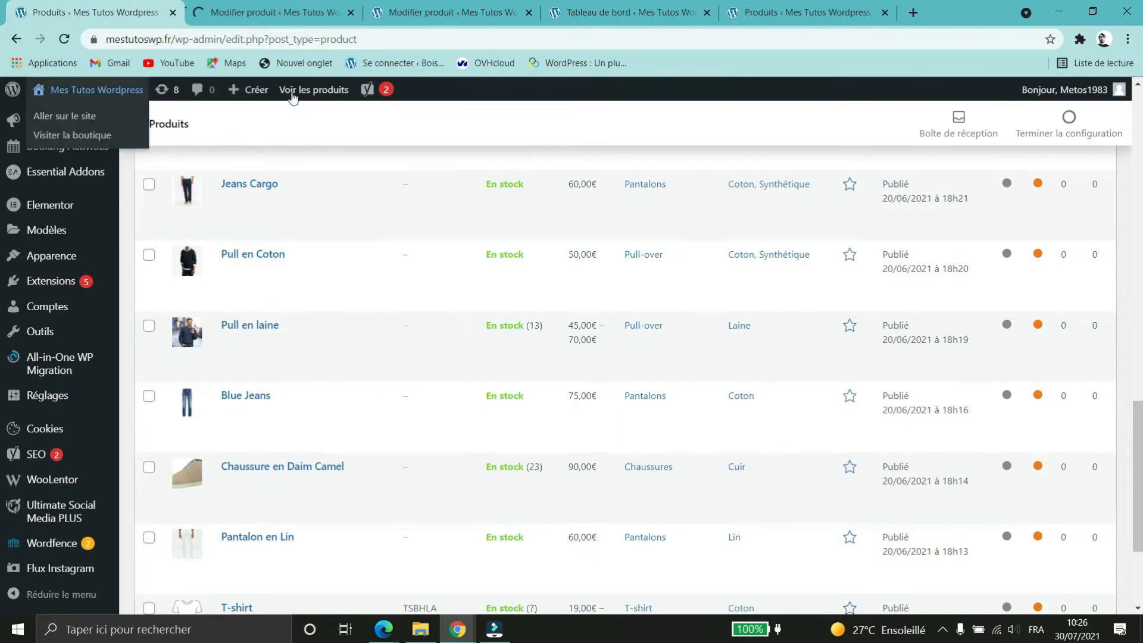
{"action": "middle_click", "coordinate": [132, 94]}
{"action": "left_click", "coordinate": [246, 19]}
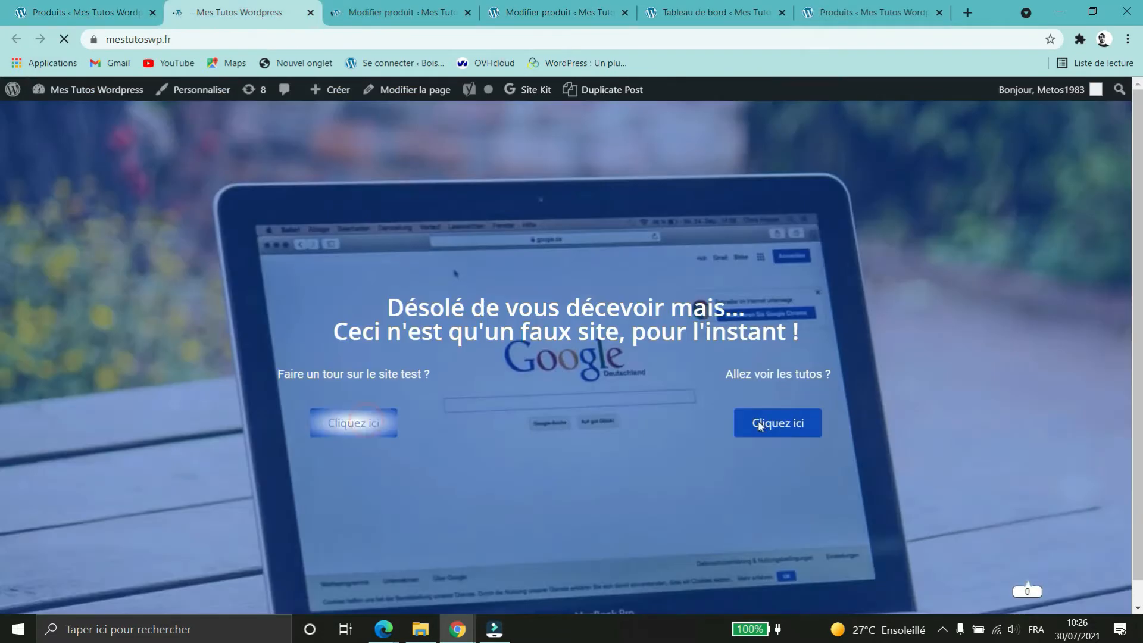
Enter the test site and open the Pull en laine product page in the shop.
{"action": "left_click", "coordinate": [369, 425]}
{"action": "scroll", "coordinate": [606, 518], "scroll_direction": "down", "scroll_amount": 5}
{"action": "left_click", "coordinate": [620, 215]}
{"action": "scroll", "coordinate": [827, 309], "scroll_direction": "down", "scroll_amount": 5}
{"action": "left_click", "coordinate": [685, 298]}
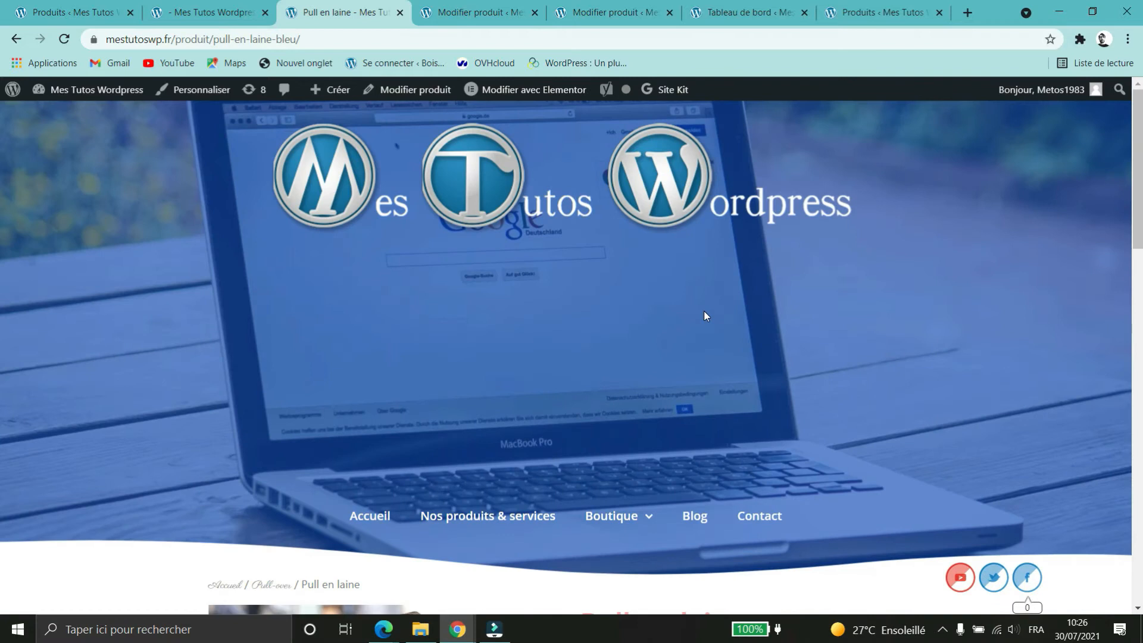
Choose the colour Blanc for the Pull en laine and try different sizes to view the variation's price and stock.
{"action": "scroll", "coordinate": [717, 311], "scroll_direction": "down", "scroll_amount": 6}
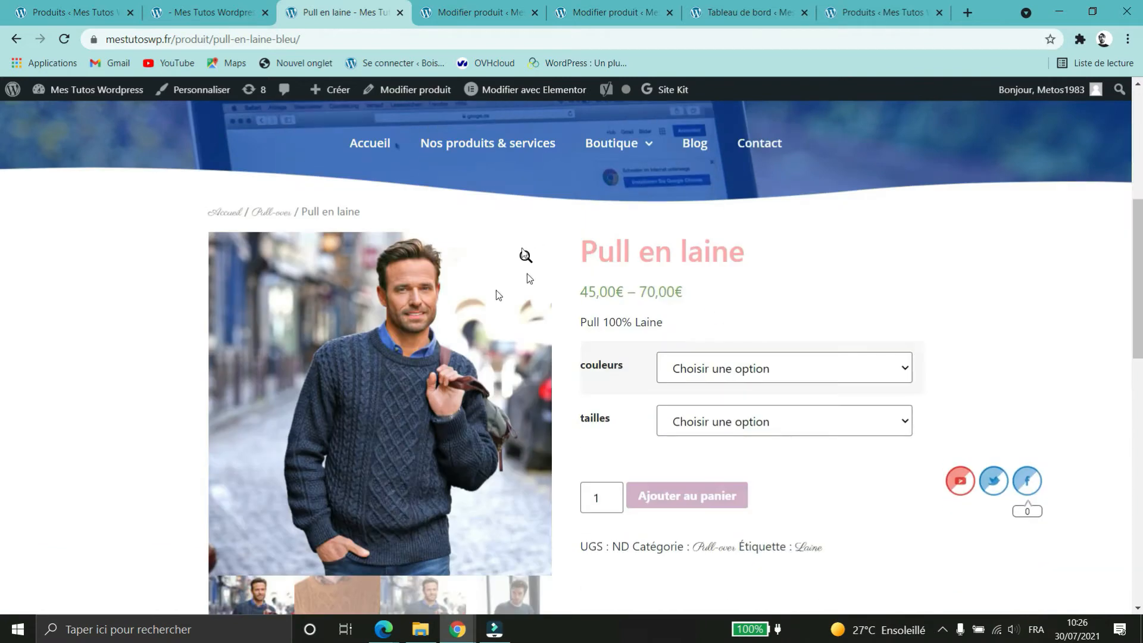
{"action": "scroll", "coordinate": [409, 341], "scroll_direction": "down", "scroll_amount": 3}
{"action": "scroll", "coordinate": [424, 316], "scroll_direction": "up", "scroll_amount": 3}
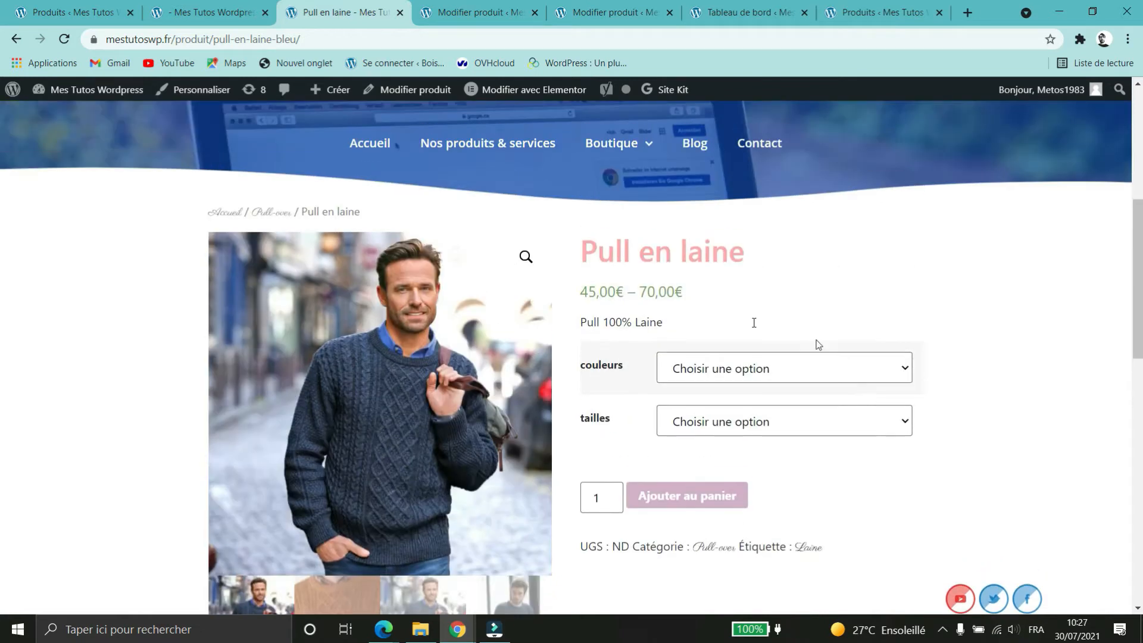
{"action": "left_click", "coordinate": [834, 375]}
{"action": "left_click", "coordinate": [697, 409]}
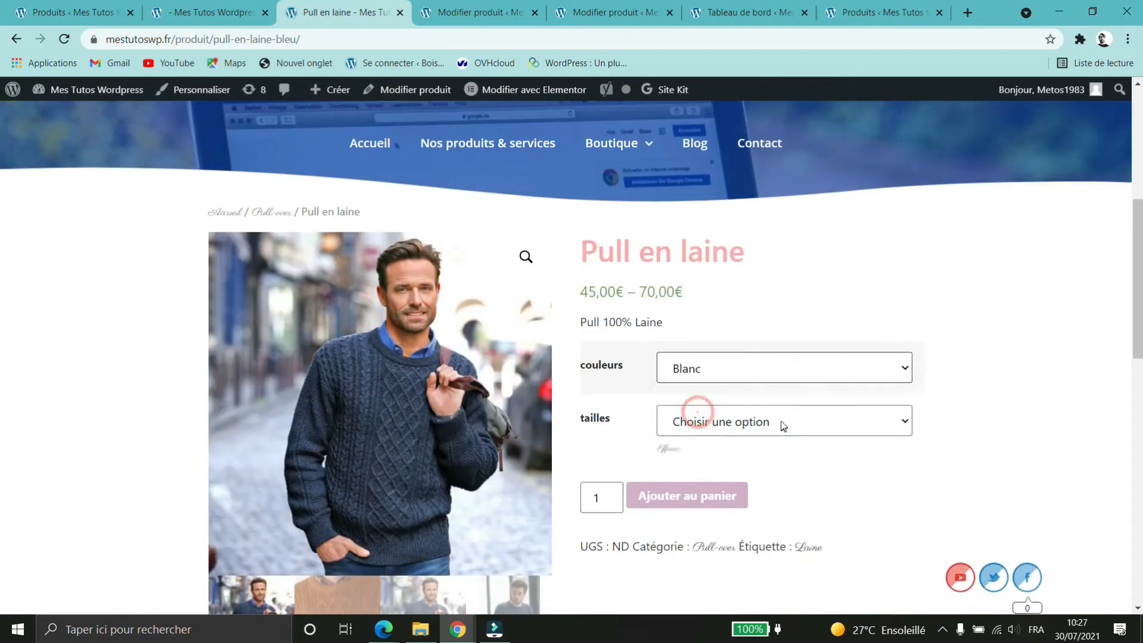
{"action": "left_click", "coordinate": [784, 426]}
{"action": "left_click", "coordinate": [735, 476]}
{"action": "left_click", "coordinate": [792, 420]}
{"action": "left_click", "coordinate": [747, 495]}
Switch the Pull en laine colour between Blanc, Marron, Gris and Bleu in size M to compare each variation's price and stock.
{"action": "left_click", "coordinate": [787, 373]}
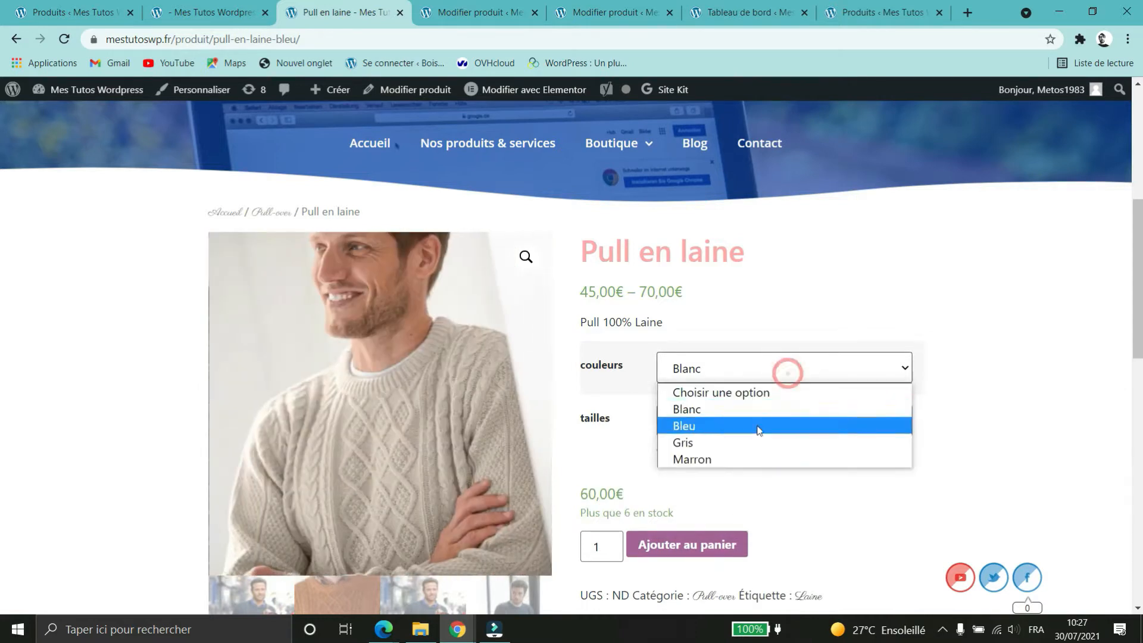
{"action": "left_click", "coordinate": [740, 414]}
{"action": "left_click", "coordinate": [760, 366]}
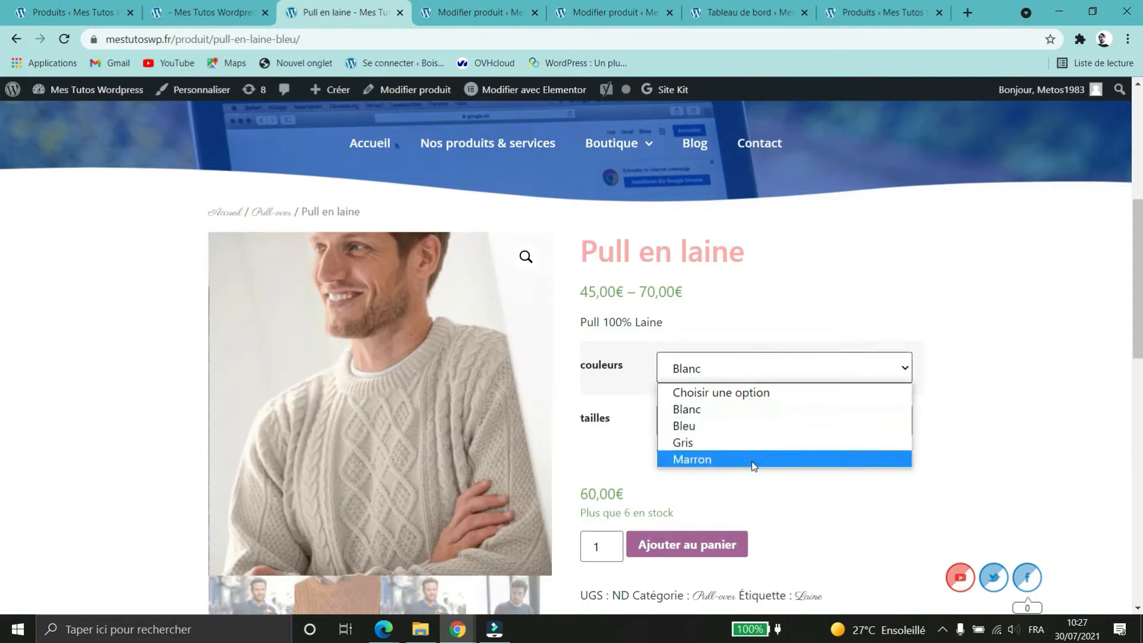
{"action": "left_click", "coordinate": [752, 459]}
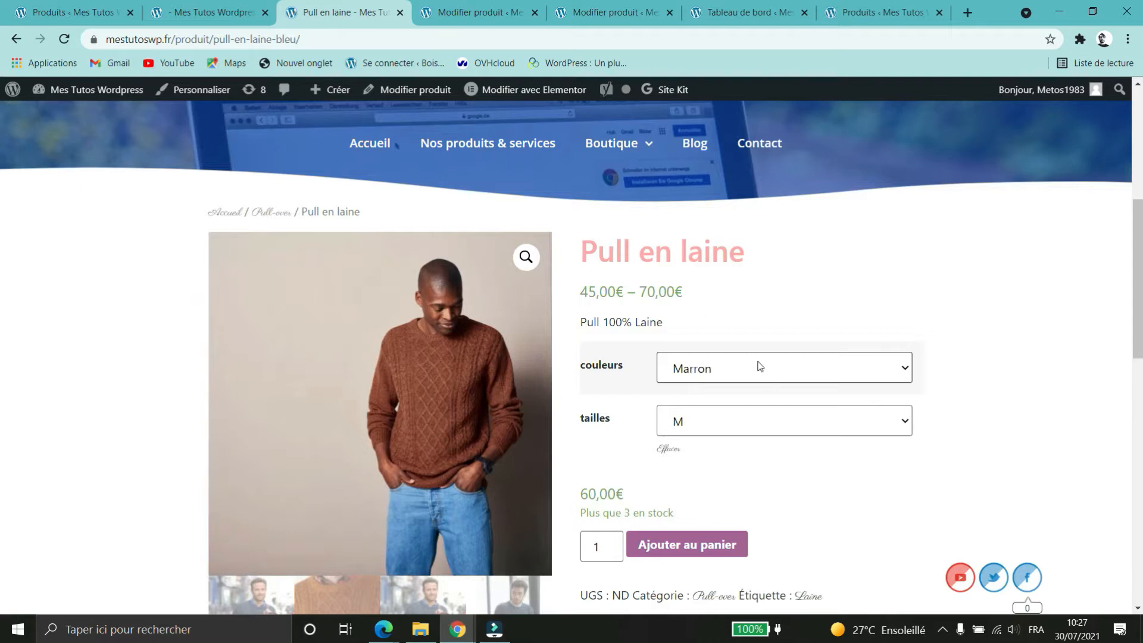
{"action": "left_click", "coordinate": [760, 366]}
{"action": "left_click", "coordinate": [709, 444]}
{"action": "left_click", "coordinate": [744, 369]}
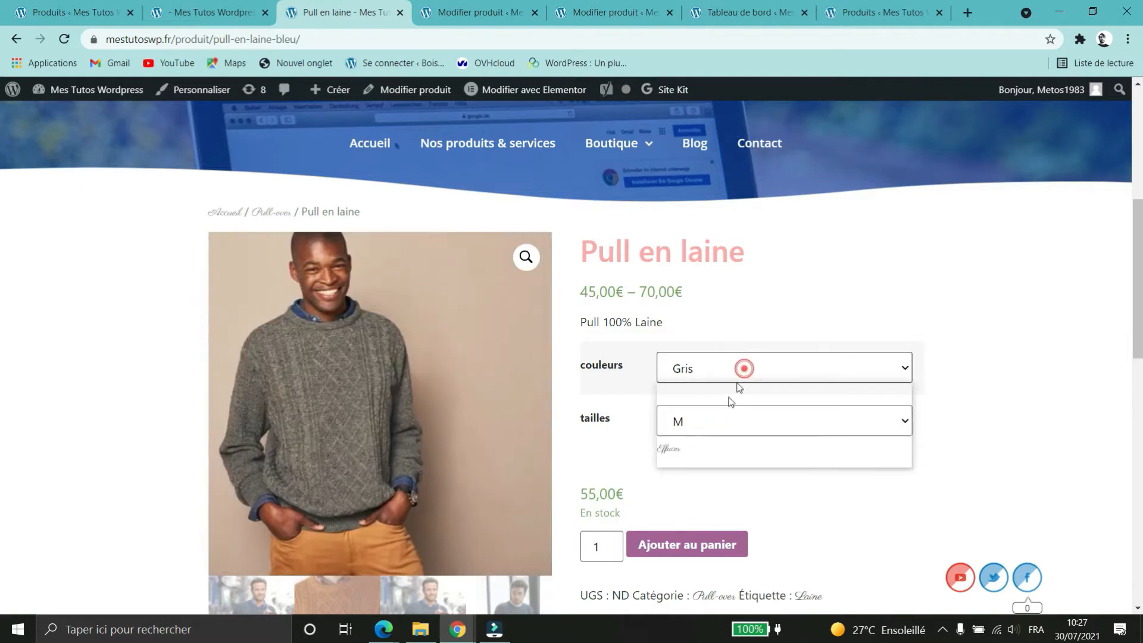
{"action": "left_click", "coordinate": [709, 425]}
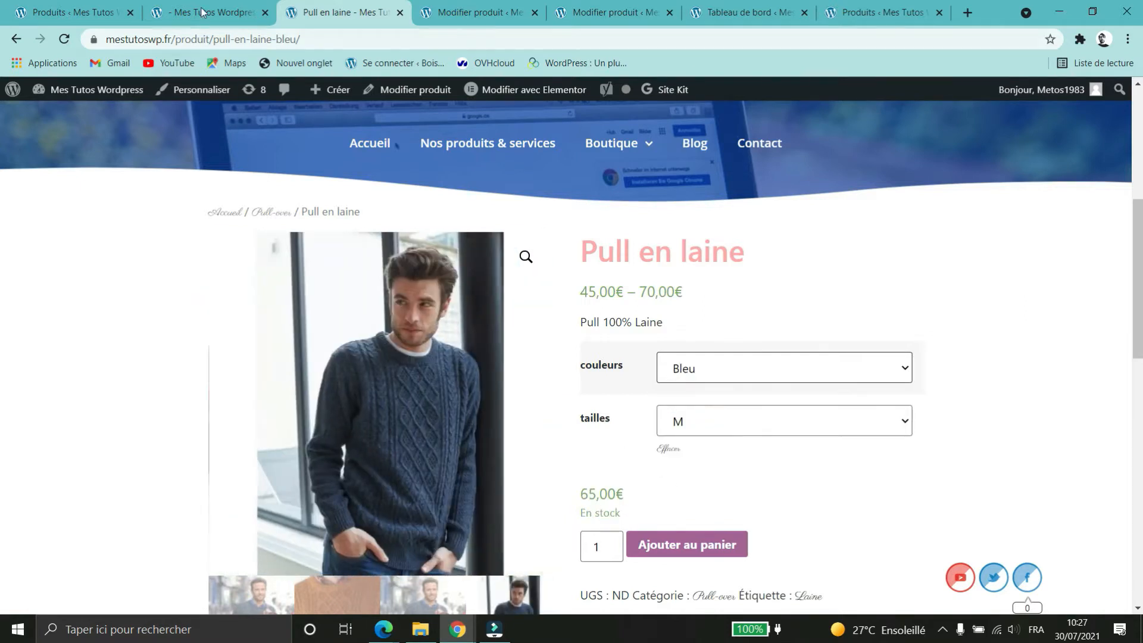
Open Pull en laine for editing from the product list and show its inventory settings.
{"action": "left_click", "coordinate": [74, 14]}
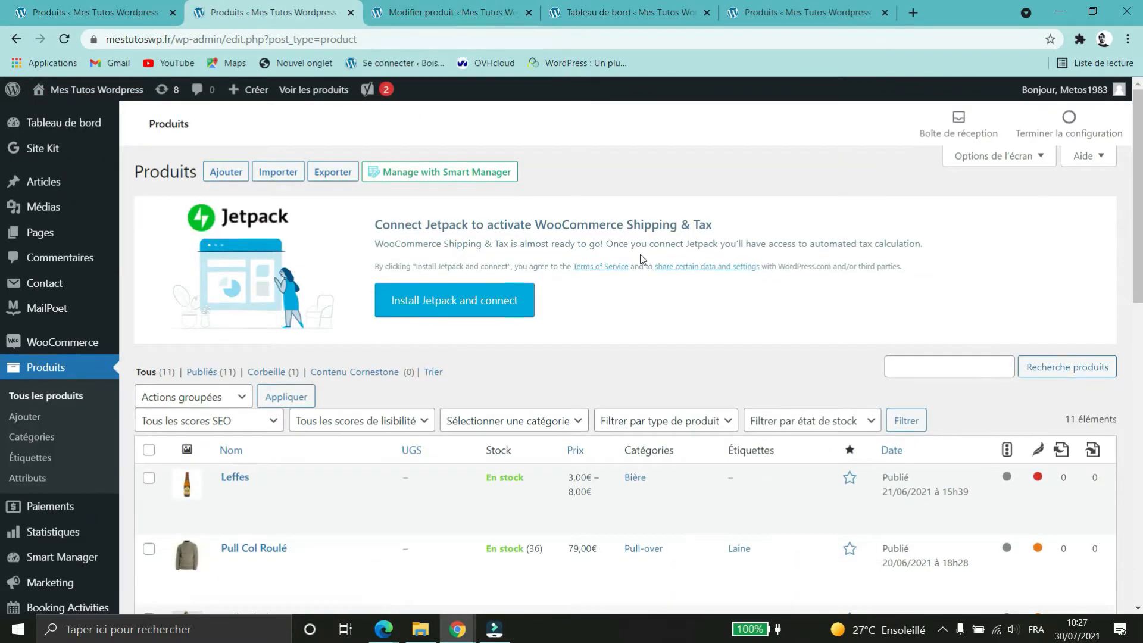
{"action": "scroll", "coordinate": [641, 259], "scroll_direction": "down", "scroll_amount": 8}
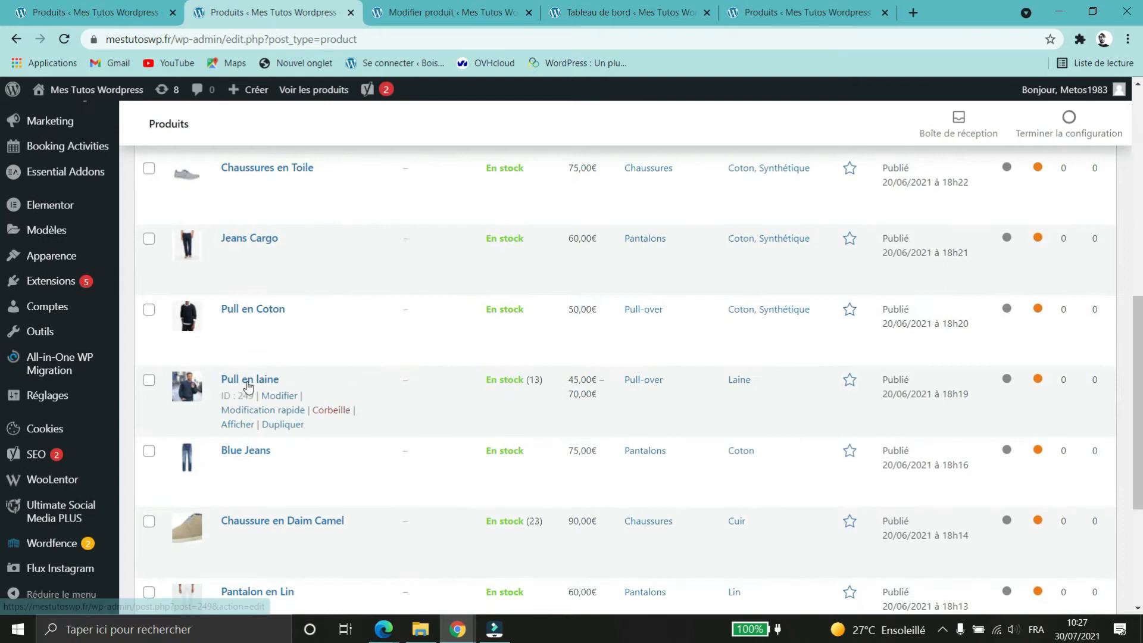
{"action": "left_click", "coordinate": [248, 384]}
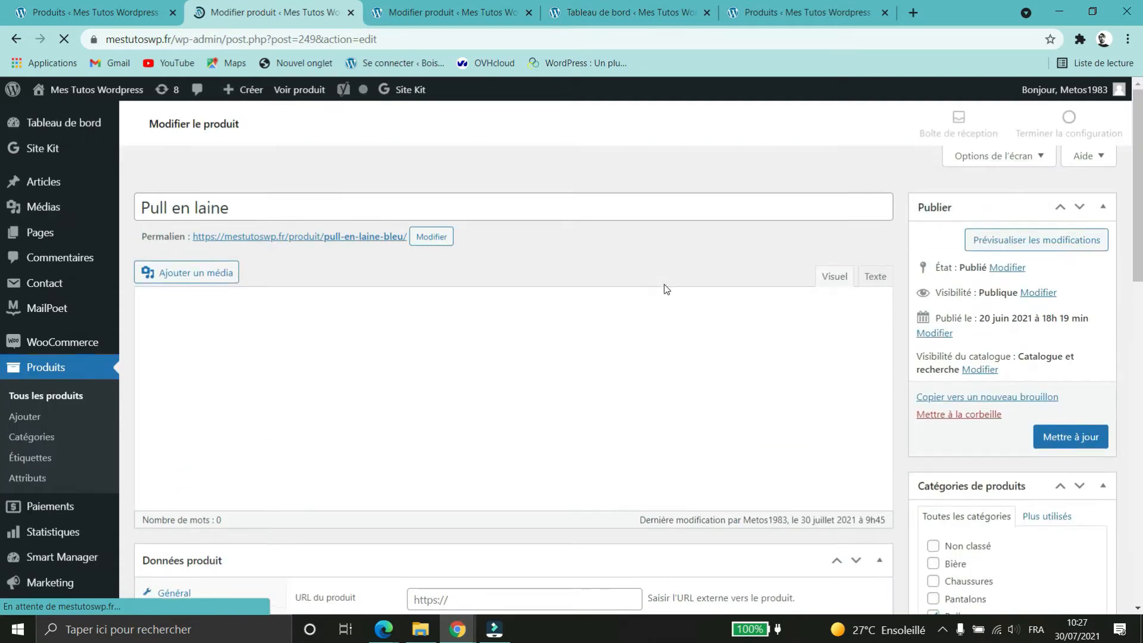
{"action": "scroll", "coordinate": [665, 285], "scroll_direction": "down", "scroll_amount": 5}
{"action": "scroll", "coordinate": [667, 296], "scroll_direction": "up", "scroll_amount": 5}
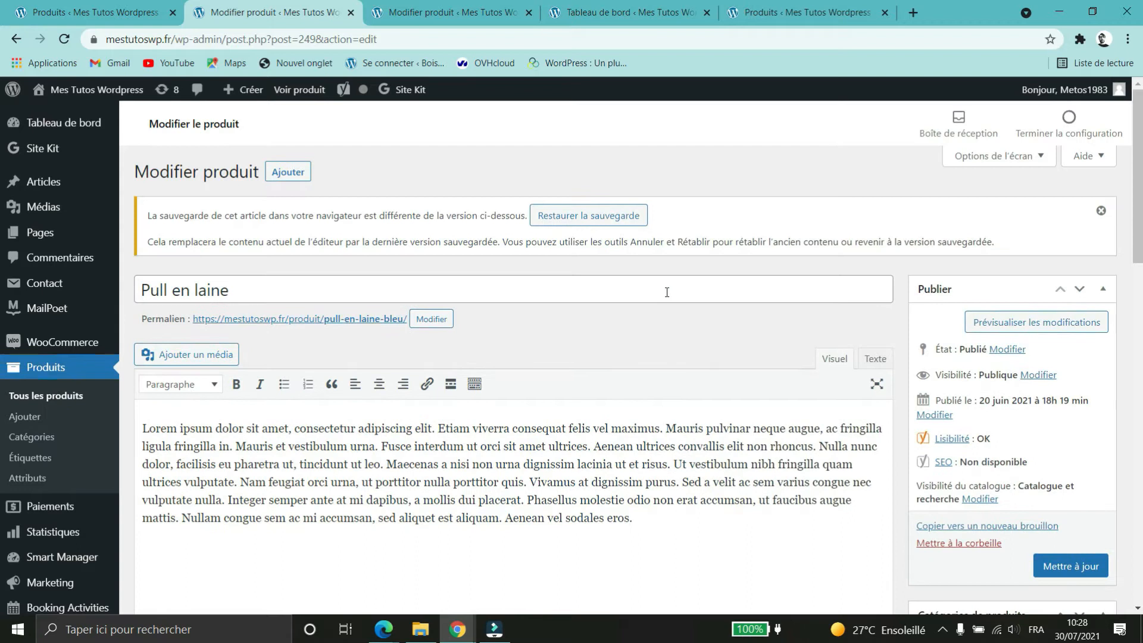
{"action": "scroll", "coordinate": [667, 292], "scroll_direction": "down", "scroll_amount": 10}
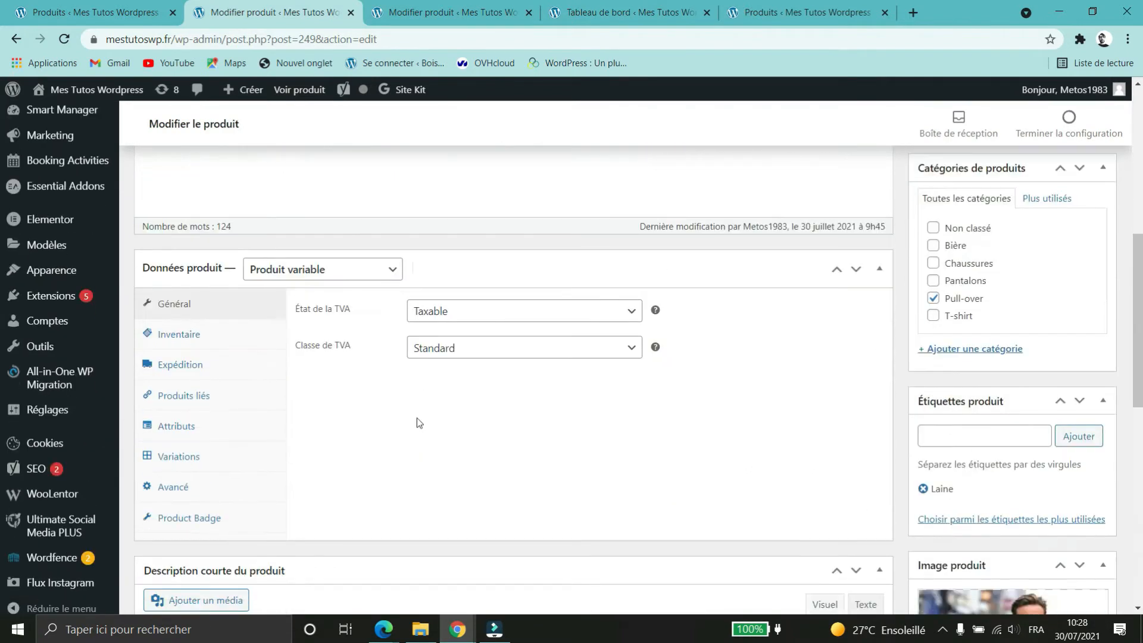
{"action": "left_click", "coordinate": [185, 334]}
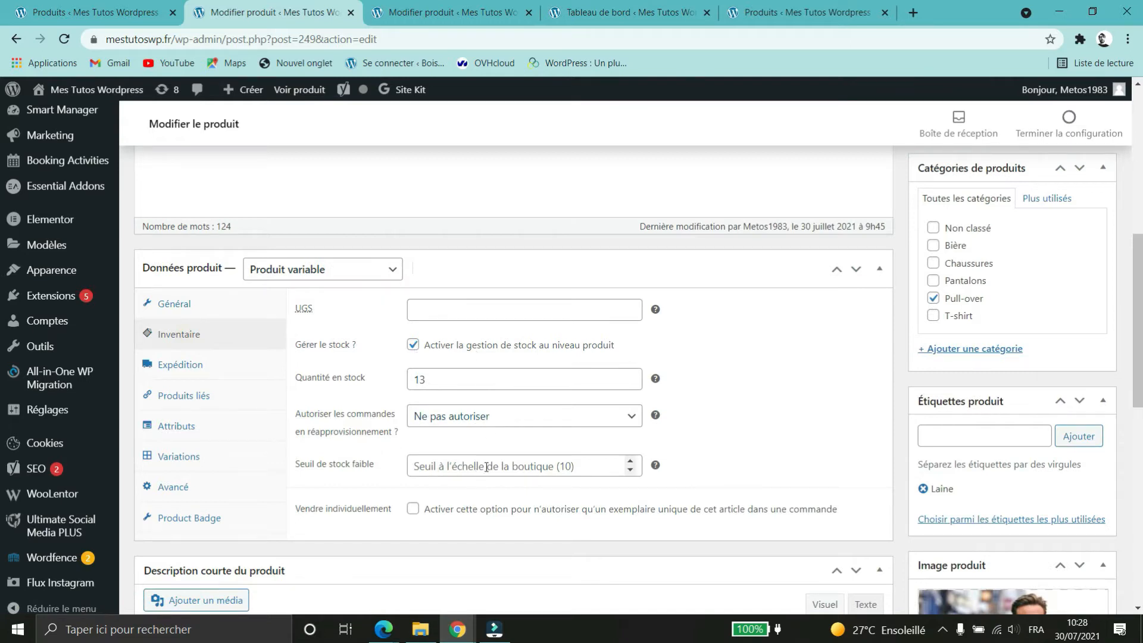
Display the product's variations and expand Marron XS to examine its regular price and stock quantity.
{"action": "left_click", "coordinate": [179, 459]}
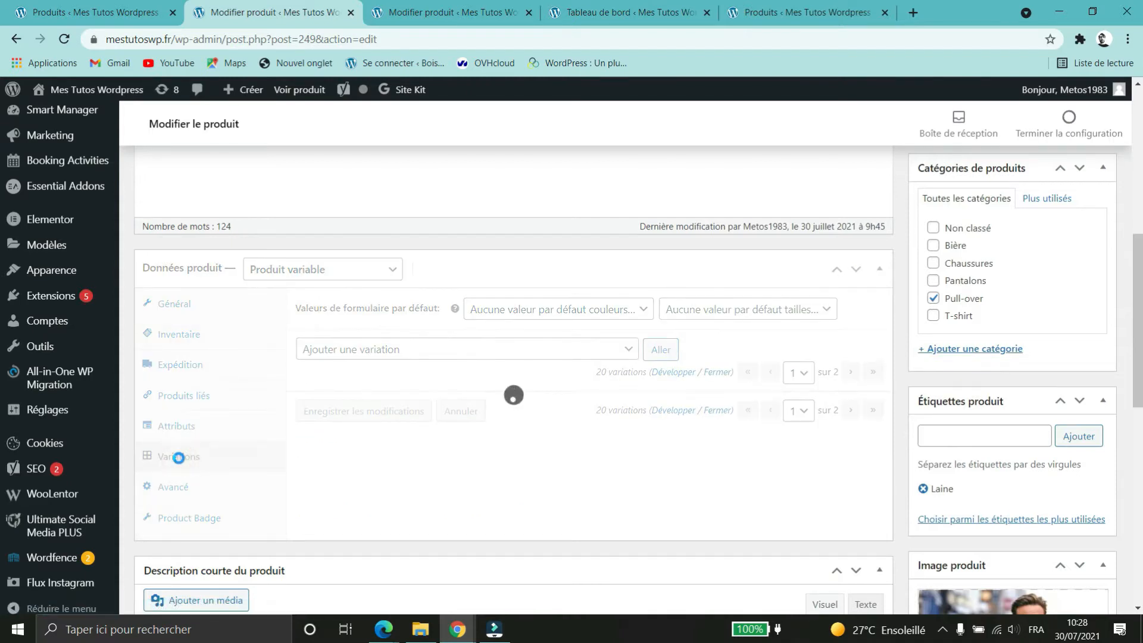
{"action": "left_click", "coordinate": [553, 412]}
{"action": "scroll", "coordinate": [564, 409], "scroll_direction": "down", "scroll_amount": 3}
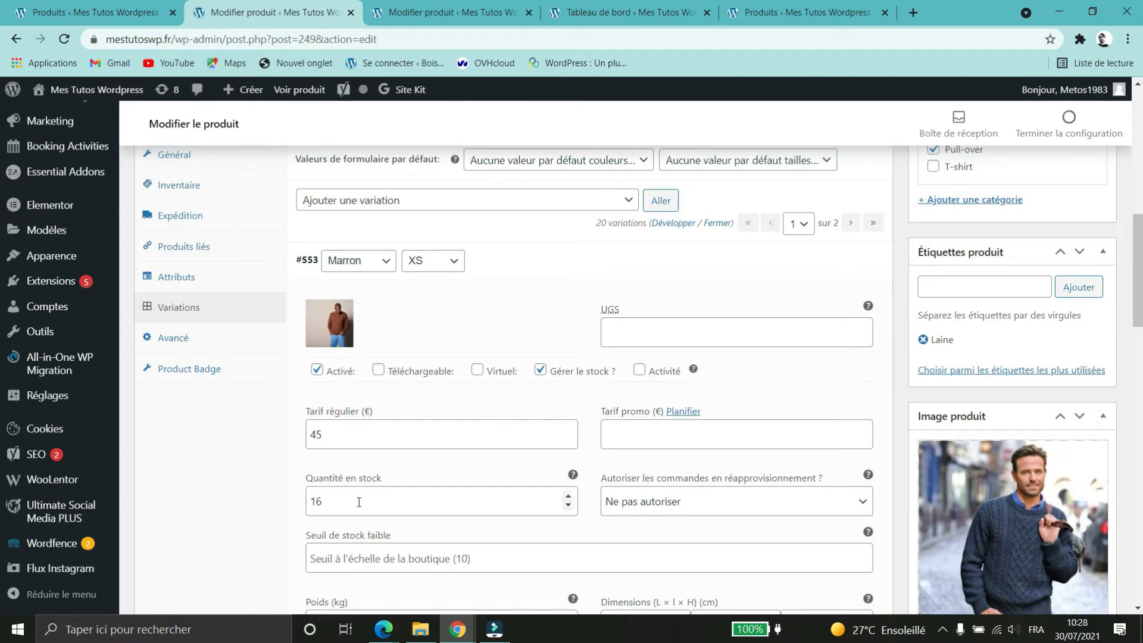
{"action": "double_click", "coordinate": [359, 502]}
{"action": "double_click", "coordinate": [362, 434]}
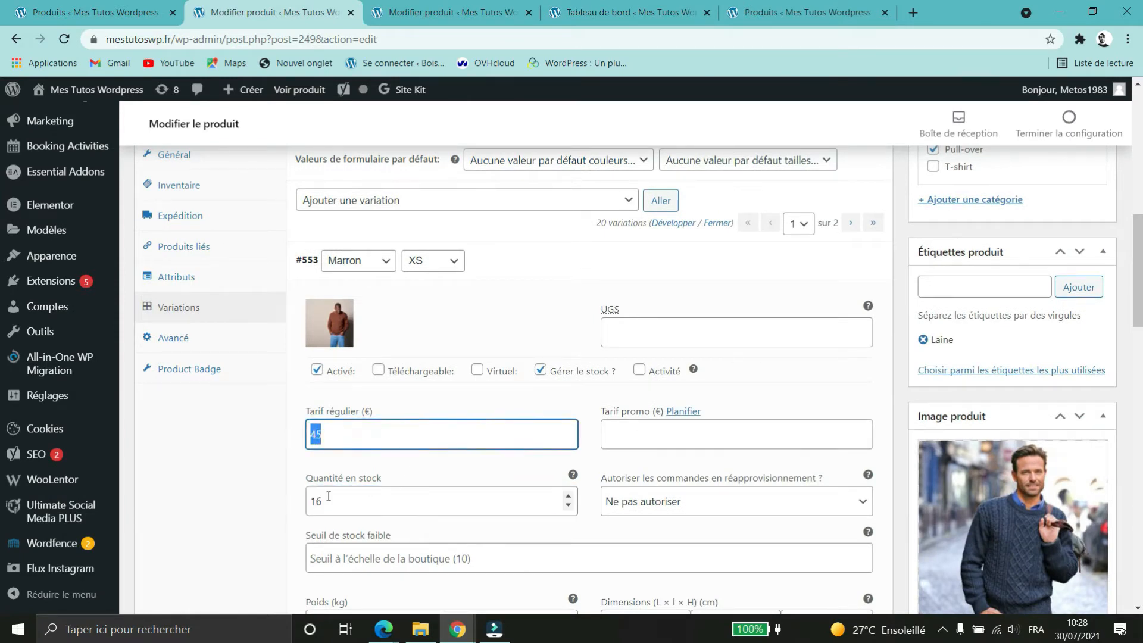
Examine the regular price and stock quantity of the Marron S variation, compare them with Marron XS, and collapse both.
{"action": "left_click", "coordinate": [588, 261]}
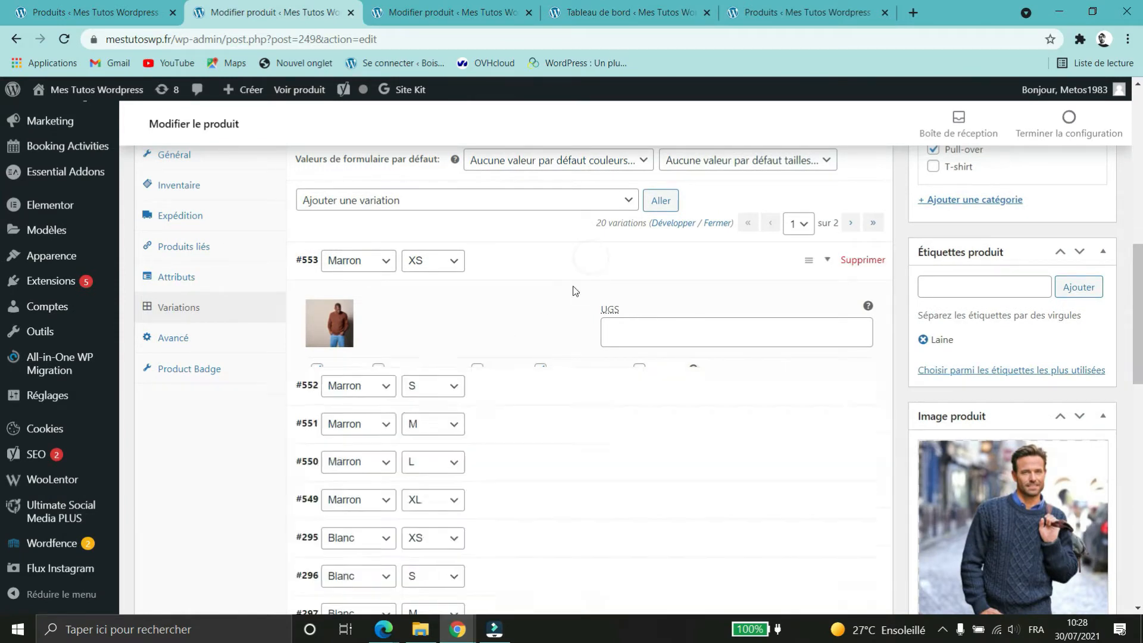
{"action": "left_click", "coordinate": [587, 311]}
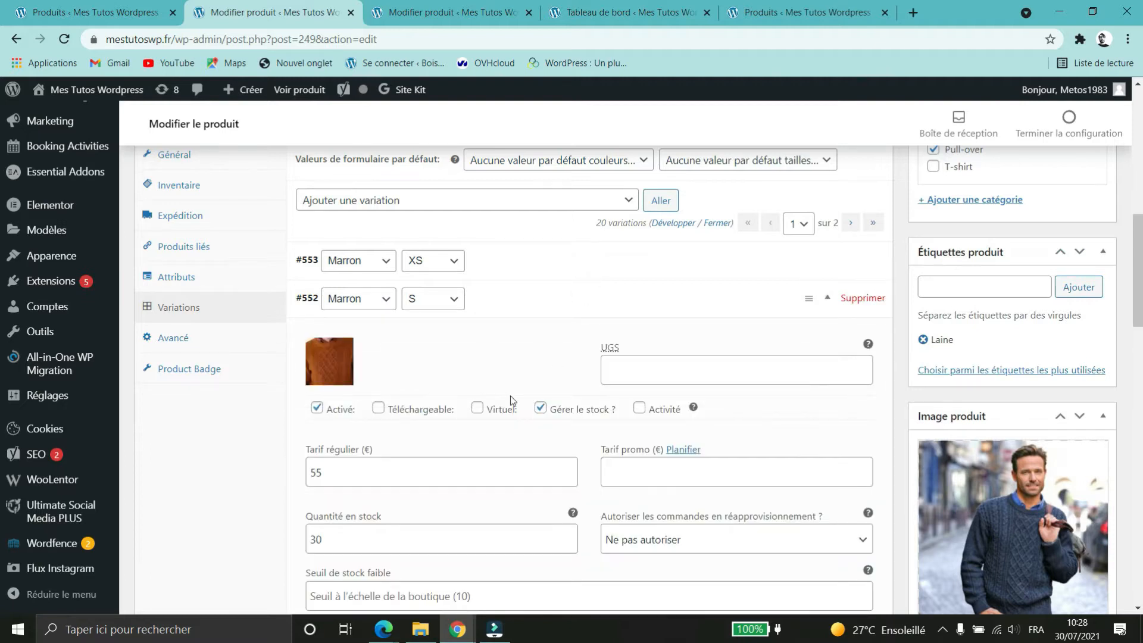
{"action": "double_click", "coordinate": [343, 479]}
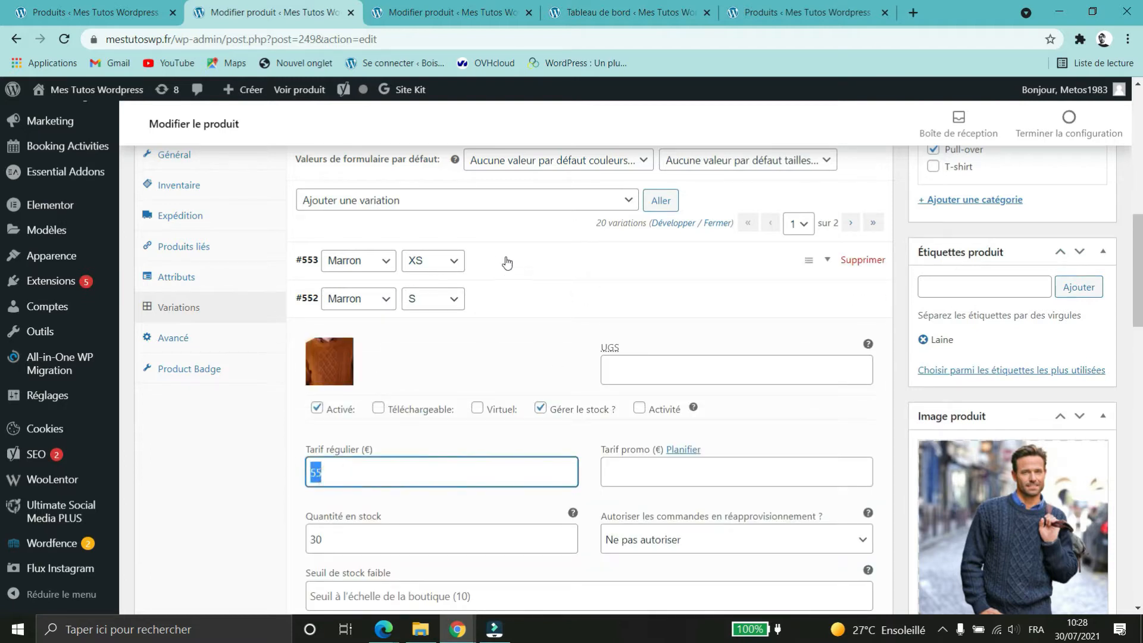
{"action": "double_click", "coordinate": [326, 540]}
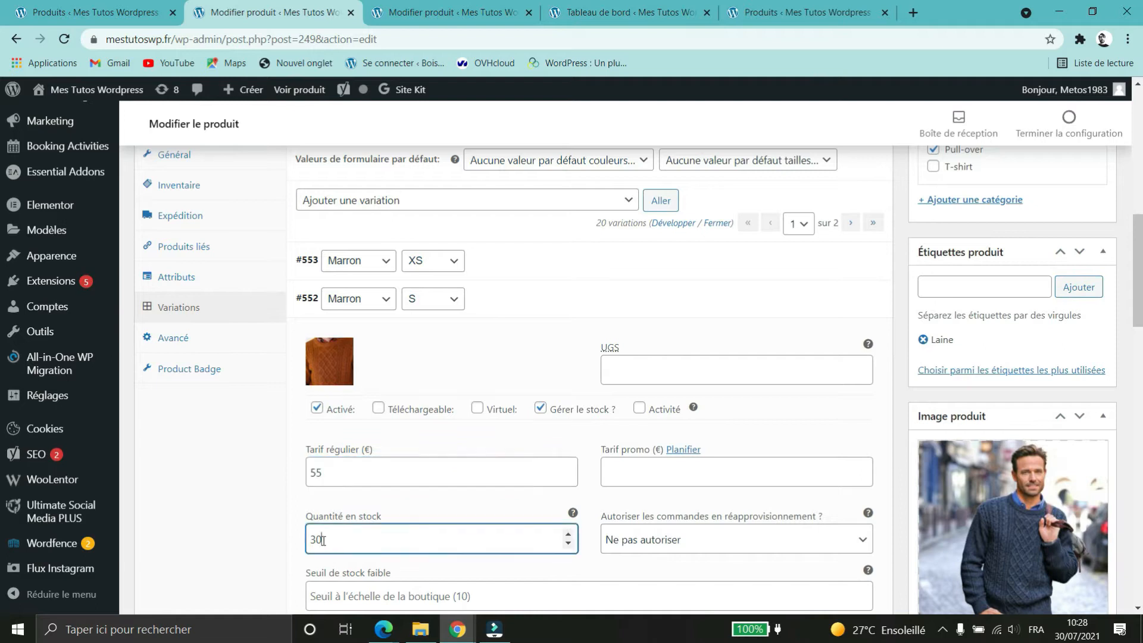
{"action": "left_click", "coordinate": [560, 266]}
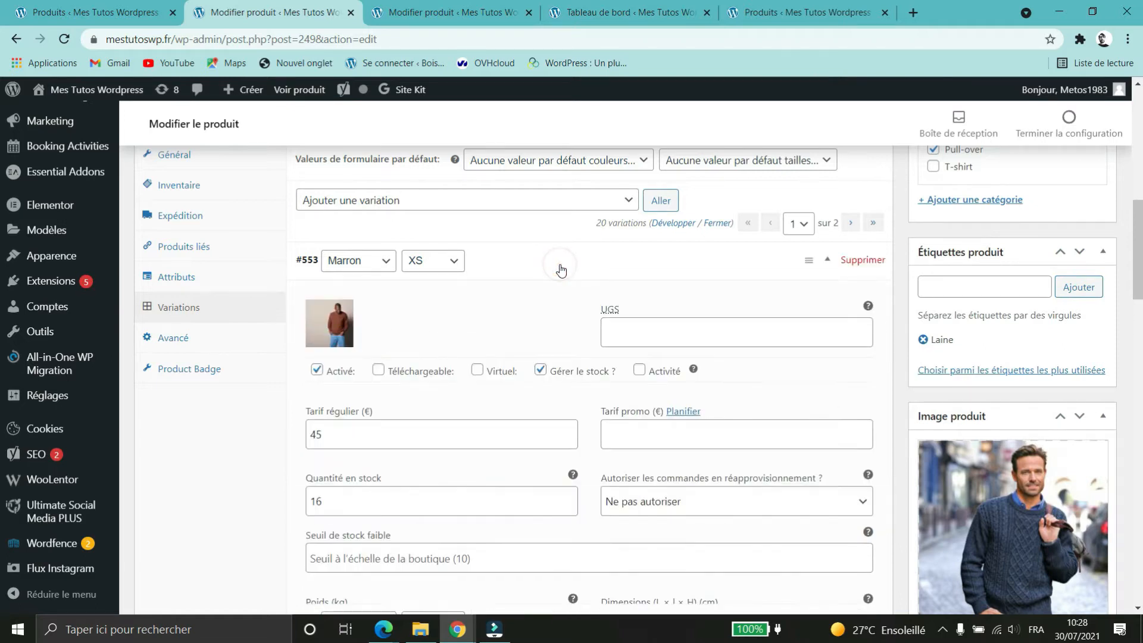
{"action": "left_click", "coordinate": [559, 265]}
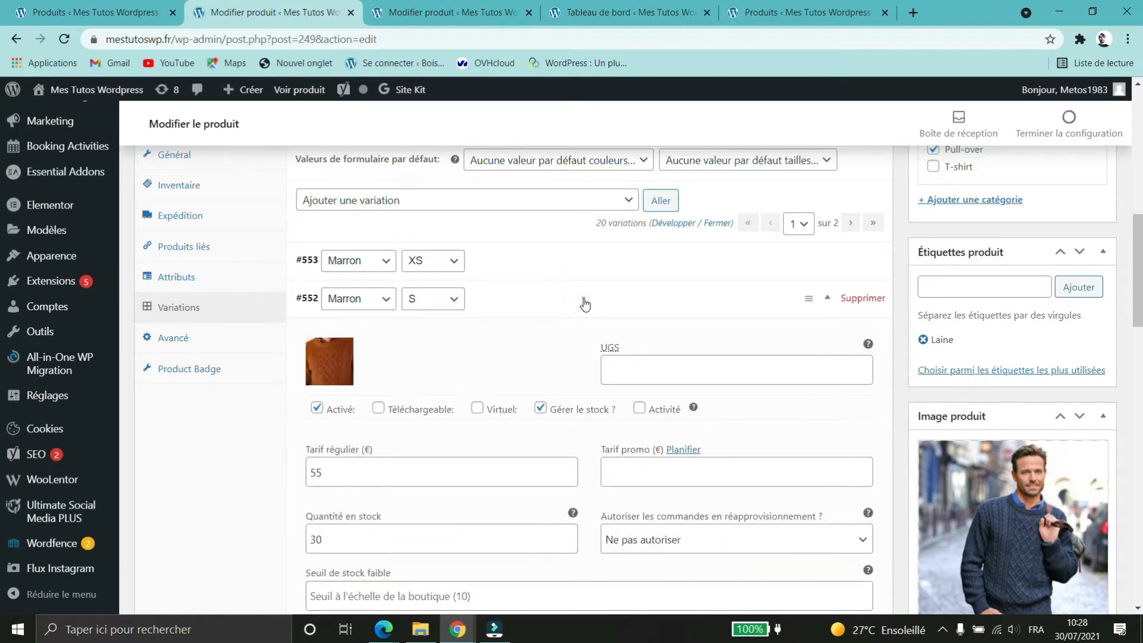
{"action": "left_click", "coordinate": [586, 300]}
Look through the Bleu variations in sizes XL, L, M and S to examine their individual price and stock settings.
{"action": "scroll", "coordinate": [586, 300], "scroll_direction": "down", "scroll_amount": 1}
{"action": "scroll", "coordinate": [451, 238], "scroll_direction": "down", "scroll_amount": 5}
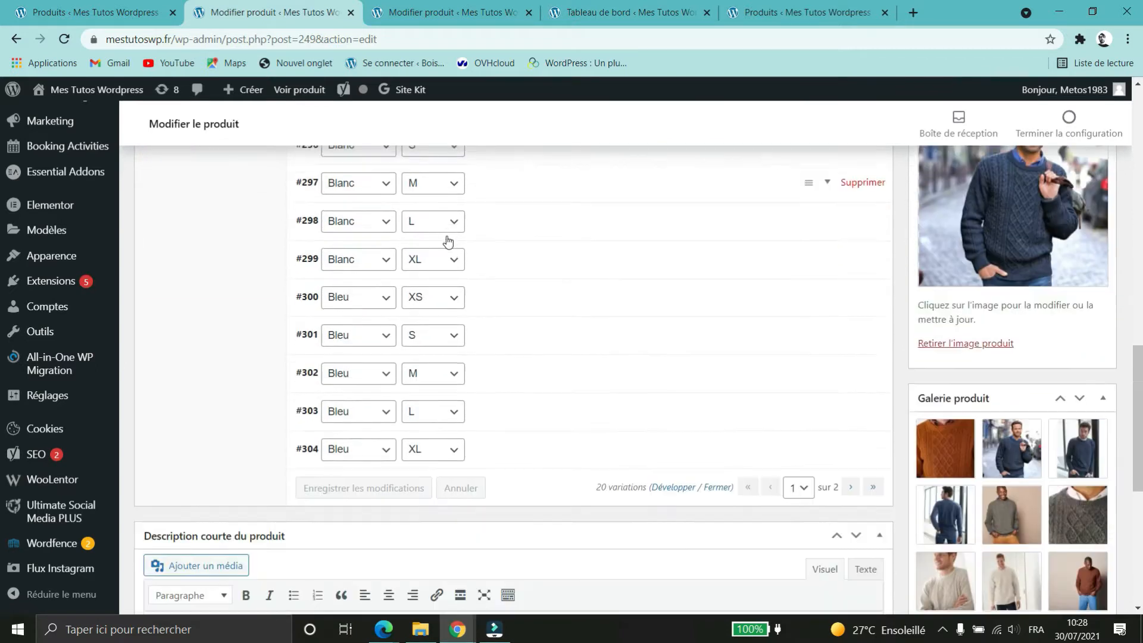
{"action": "left_click", "coordinate": [536, 420]}
{"action": "scroll", "coordinate": [535, 413], "scroll_direction": "down", "scroll_amount": 3}
{"action": "scroll", "coordinate": [535, 413], "scroll_direction": "up", "scroll_amount": 3}
{"action": "left_click", "coordinate": [500, 417]}
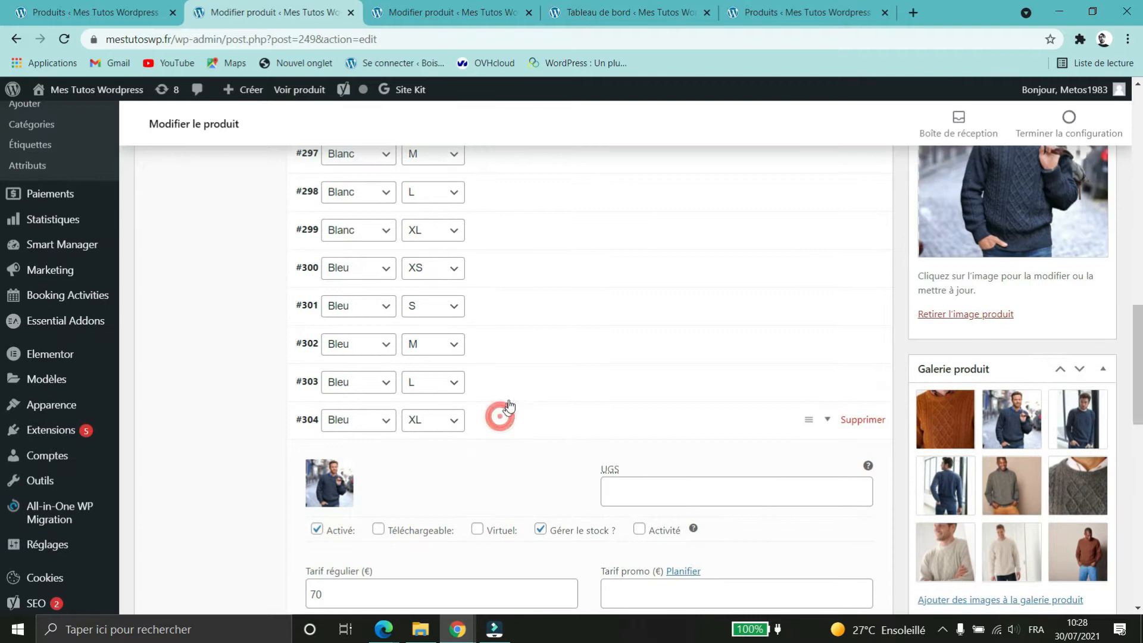
{"action": "left_click", "coordinate": [529, 384]}
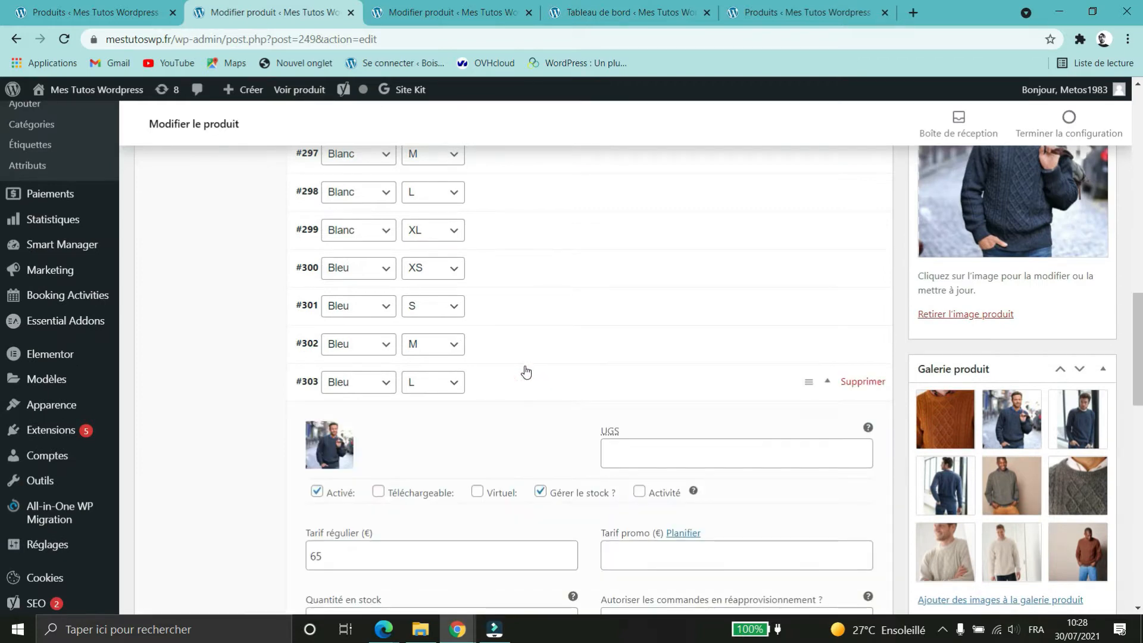
{"action": "left_click", "coordinate": [534, 355]}
{"action": "left_click", "coordinate": [533, 350]}
{"action": "left_click", "coordinate": [548, 303]}
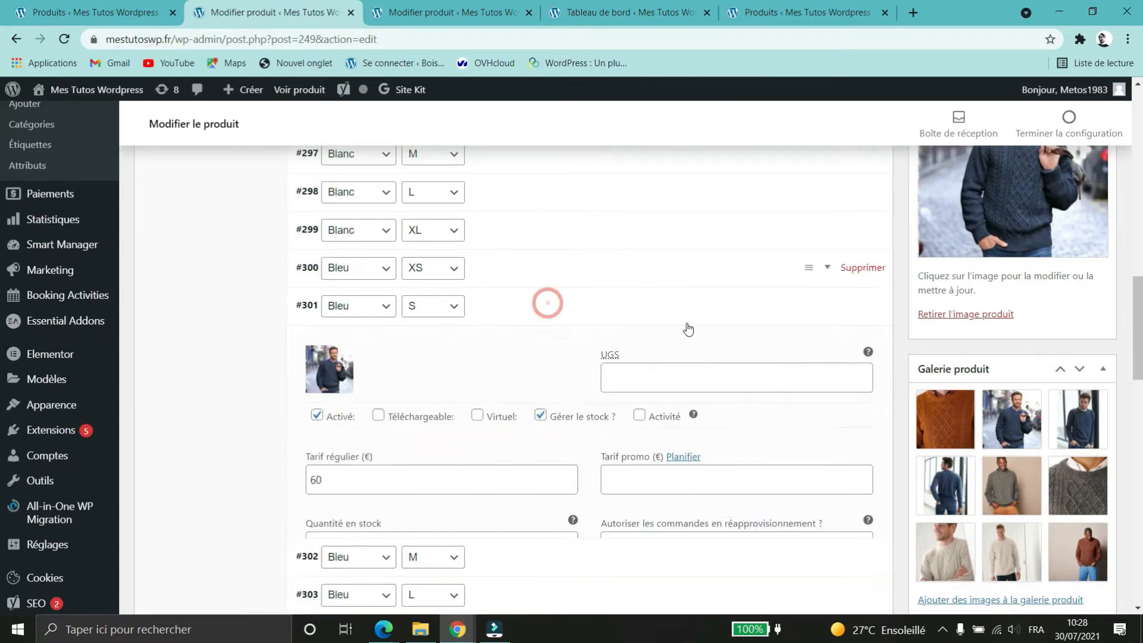
{"action": "scroll", "coordinate": [688, 329], "scroll_direction": "up", "scroll_amount": 8}
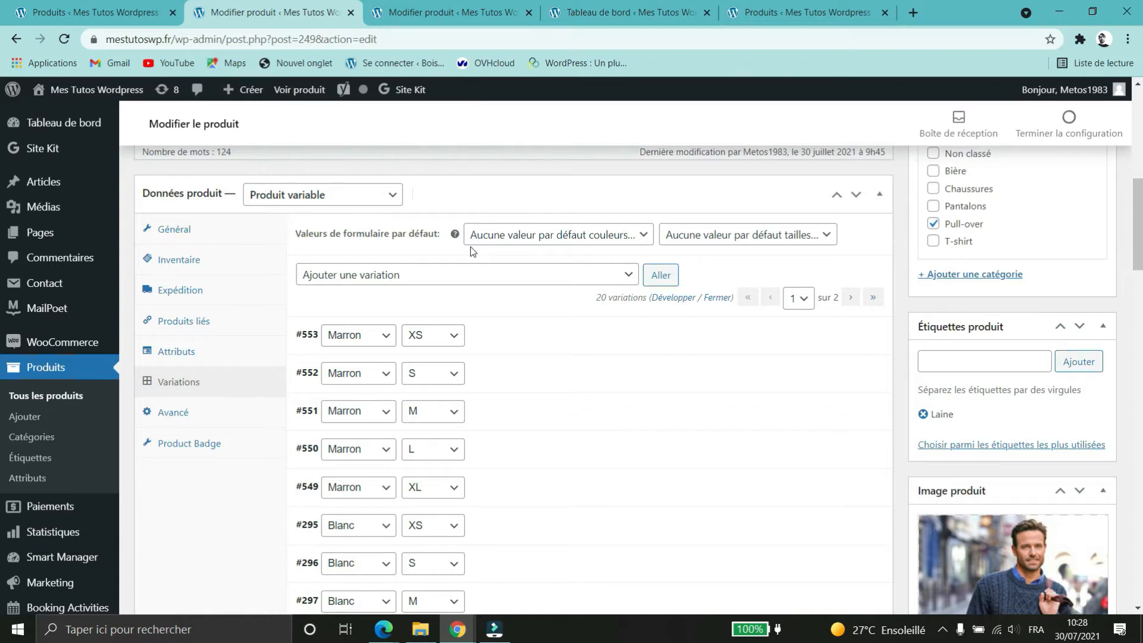
Open the quick edit form of Pull en laine from the product list and turn off its stock management.
{"action": "left_click", "coordinate": [95, 12]}
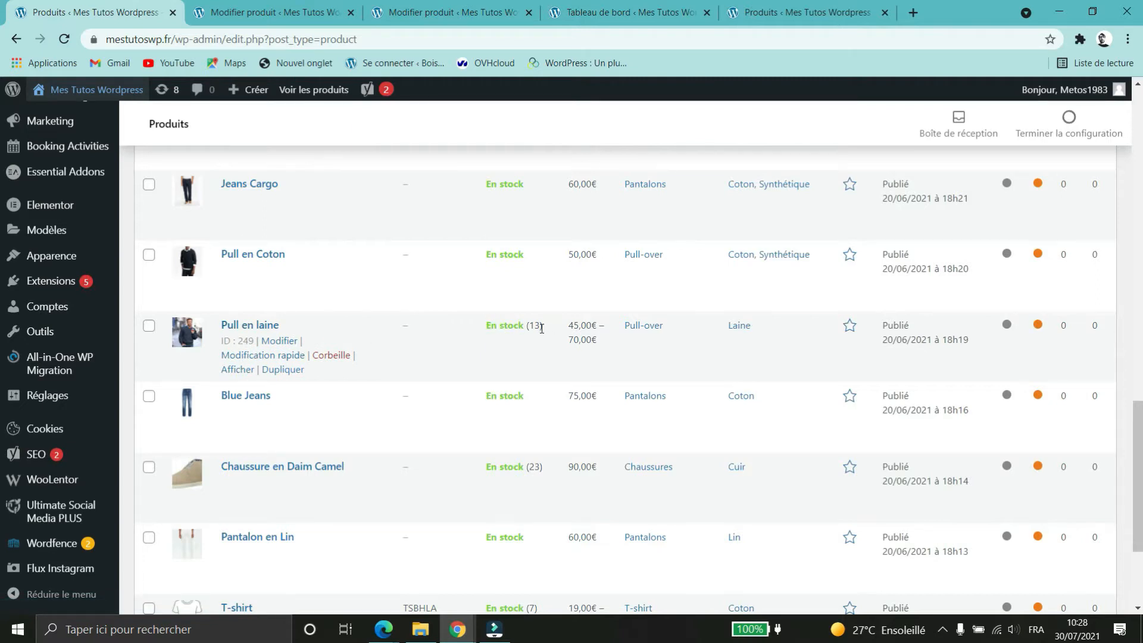
{"action": "left_click", "coordinate": [256, 355]}
{"action": "scroll", "coordinate": [504, 344], "scroll_direction": "down", "scroll_amount": 2}
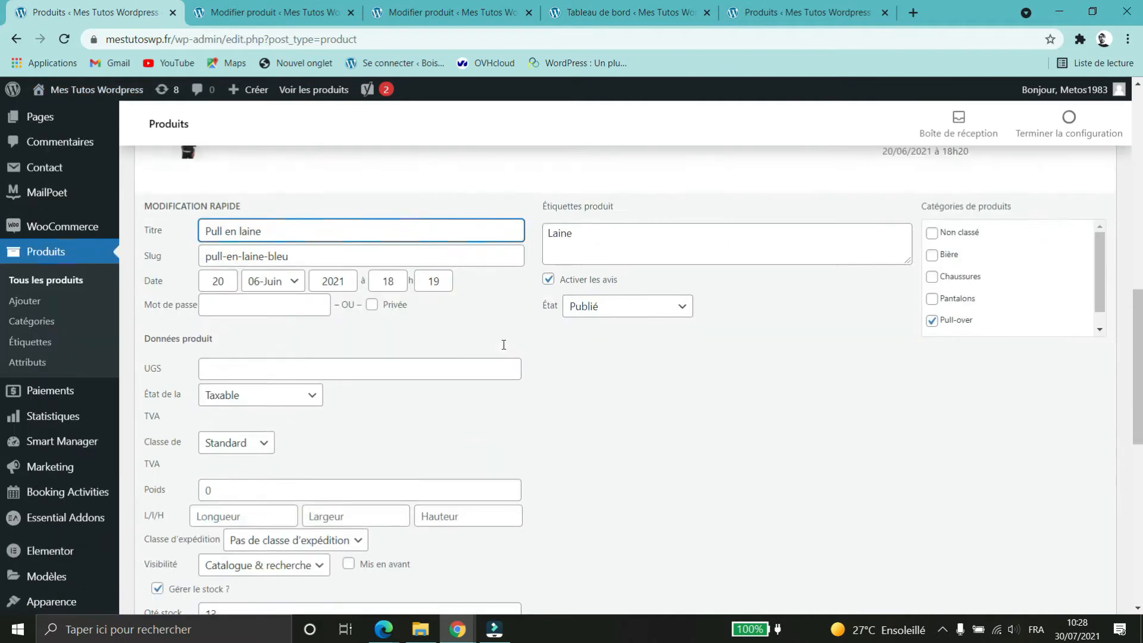
{"action": "scroll", "coordinate": [515, 338], "scroll_direction": "down", "scroll_amount": 6}
{"action": "left_click_drag", "start_coordinate": [234, 283], "coordinate": [210, 284]}
{"action": "scroll", "coordinate": [566, 324], "scroll_direction": "up", "scroll_amount": 4}
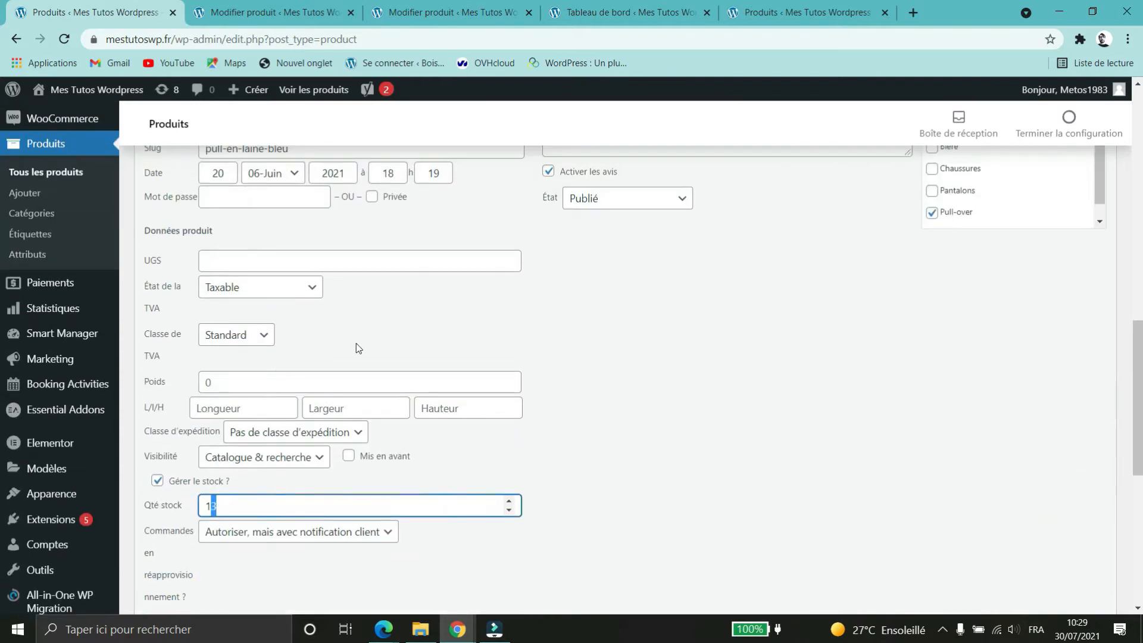
{"action": "scroll", "coordinate": [476, 272], "scroll_direction": "up", "scroll_amount": 4}
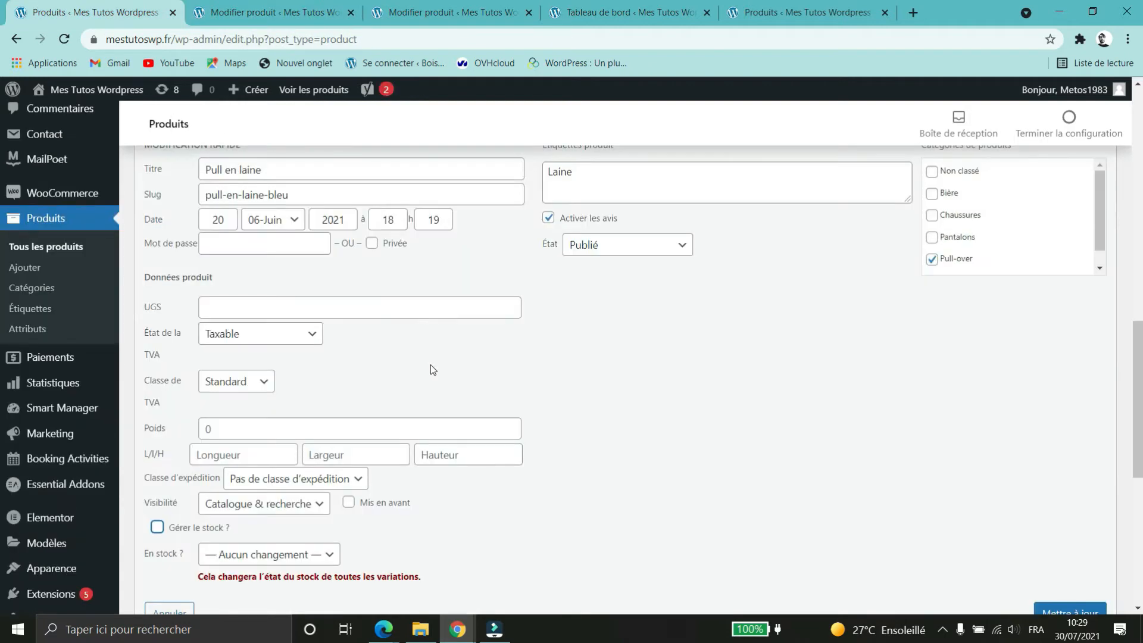
Review the quick edit data of Pull en laine and cancel the form to return to the product list.
{"action": "scroll", "coordinate": [430, 357], "scroll_direction": "up", "scroll_amount": 2}
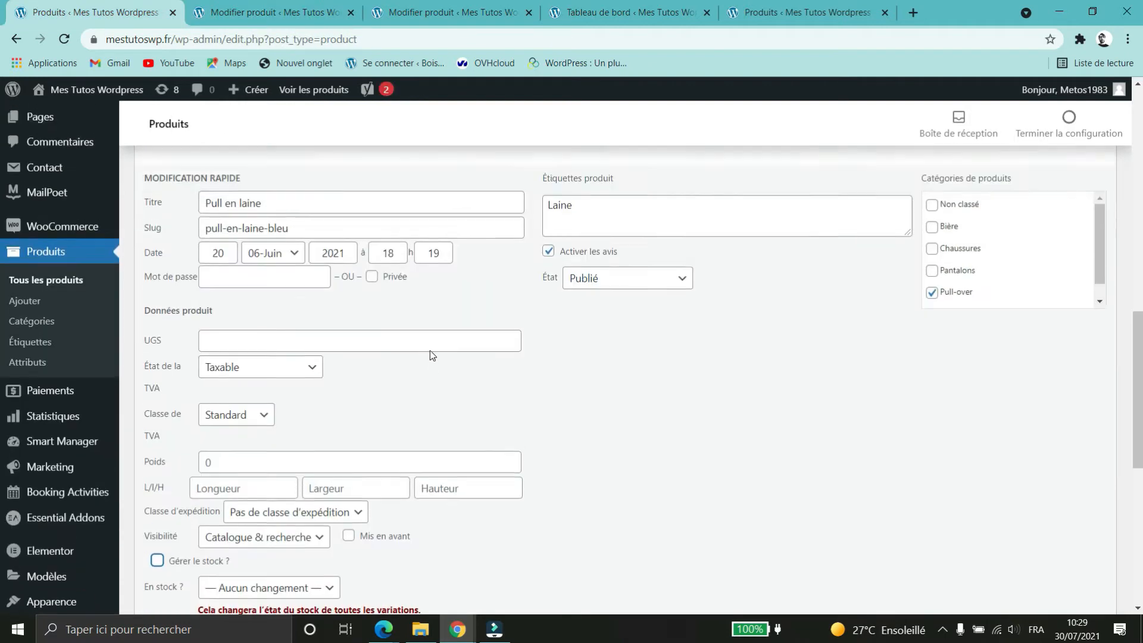
{"action": "scroll", "coordinate": [432, 356], "scroll_direction": "up", "scroll_amount": 4}
{"action": "scroll", "coordinate": [434, 493], "scroll_direction": "down", "scroll_amount": 8}
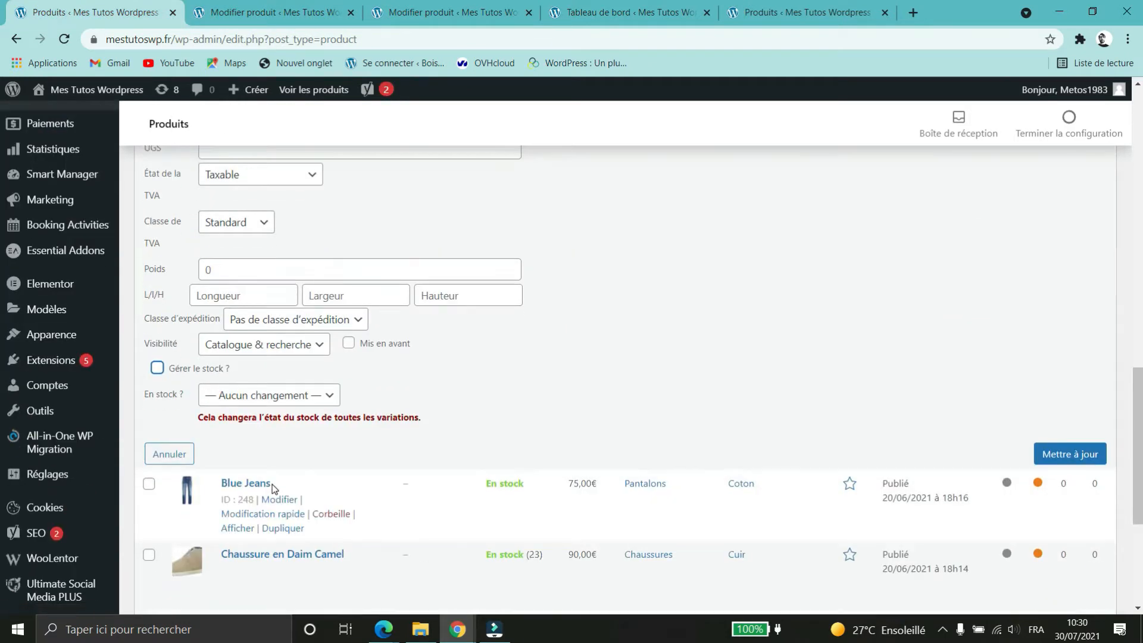
{"action": "scroll", "coordinate": [272, 489], "scroll_direction": "down", "scroll_amount": 4}
{"action": "left_click", "coordinate": [161, 234]}
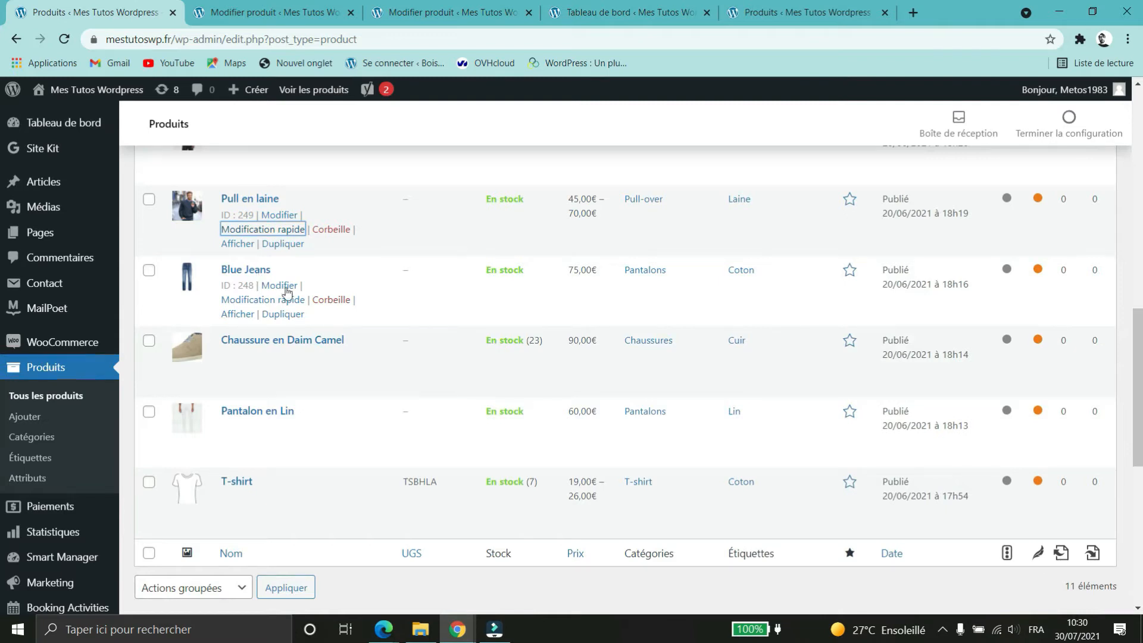
Return to the edit page of Pull en laine and display its product variations.
{"action": "scroll", "coordinate": [405, 331], "scroll_direction": "up", "scroll_amount": 6}
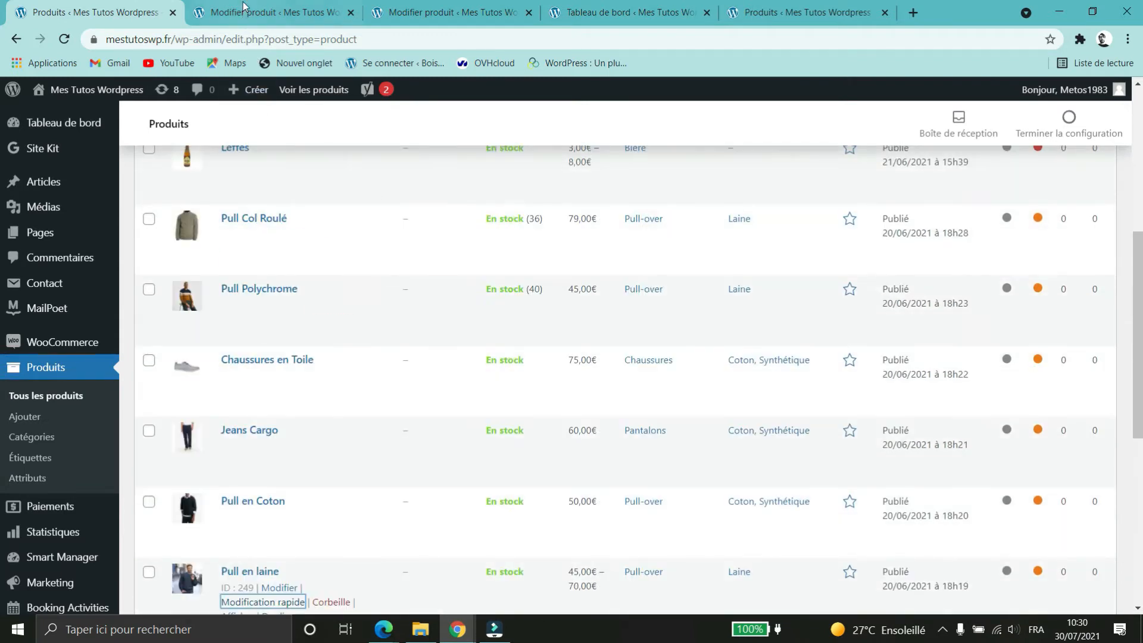
{"action": "left_click", "coordinate": [243, 8]}
{"action": "scroll", "coordinate": [349, 271], "scroll_direction": "down", "scroll_amount": 6}
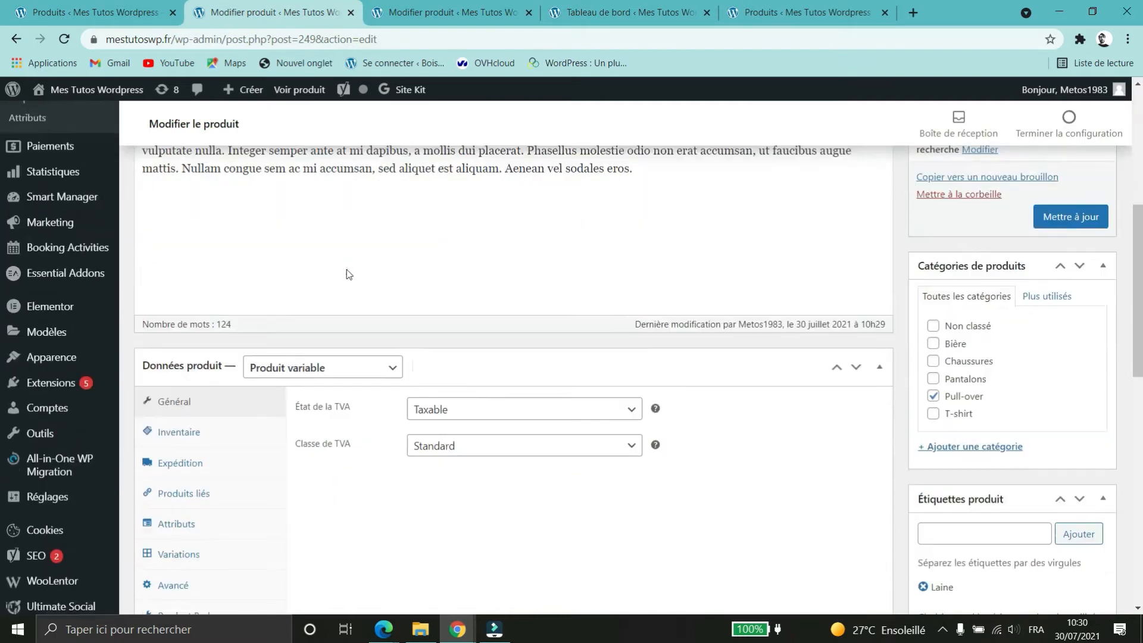
{"action": "scroll", "coordinate": [349, 274], "scroll_direction": "down", "scroll_amount": 1}
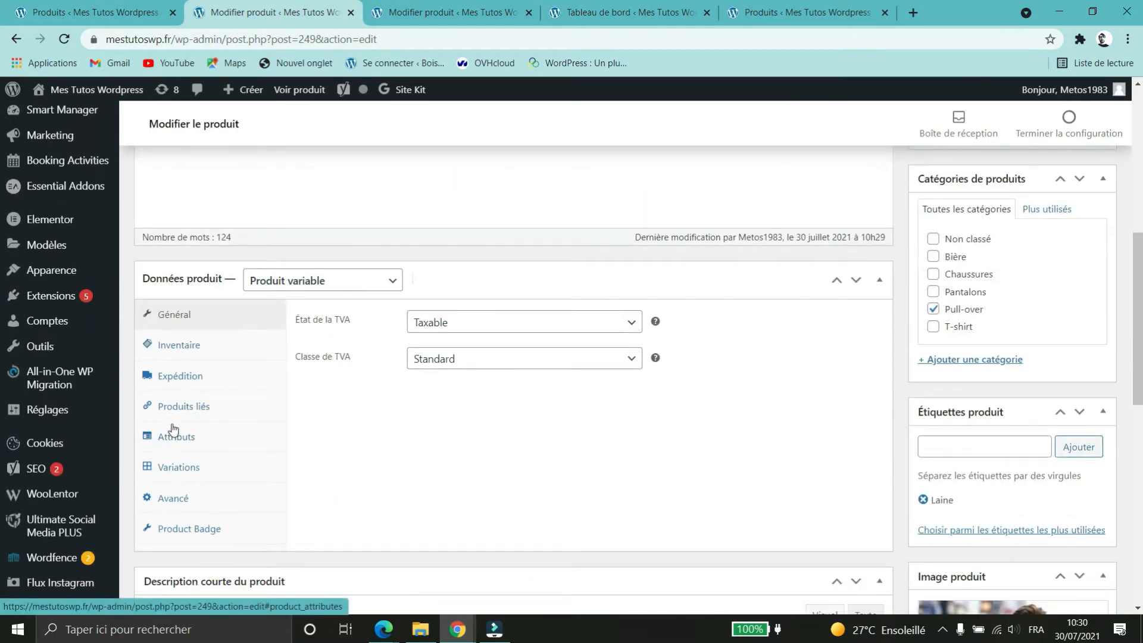
{"action": "left_click", "coordinate": [172, 468]}
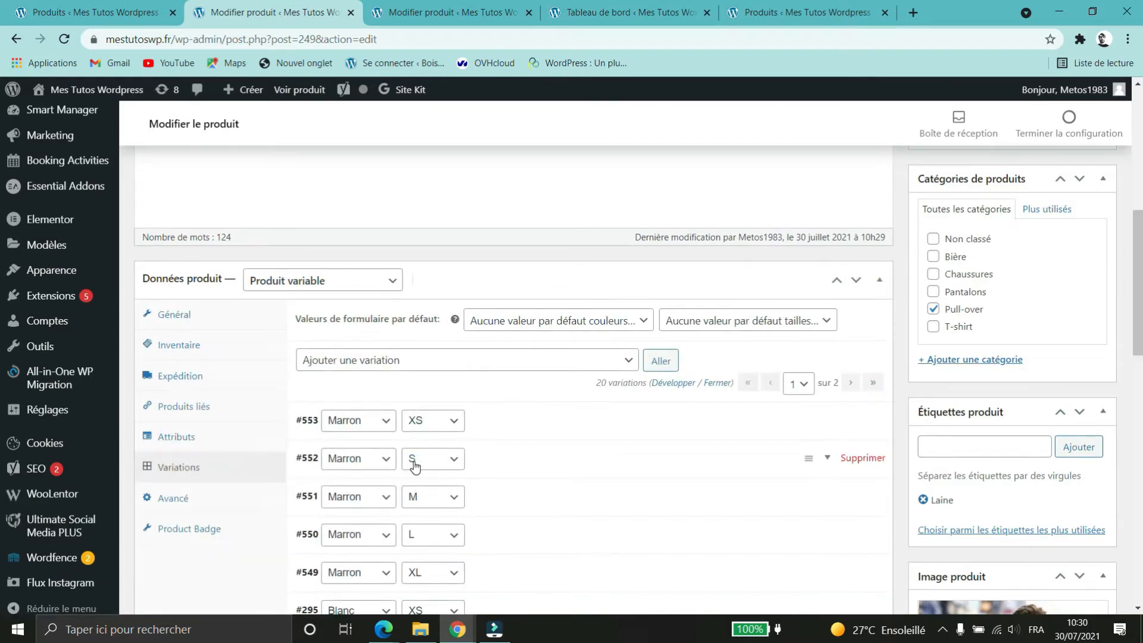
Examine the stock quantities of the Marron XS and Marron S variations, collapsing each one after viewing.
{"action": "left_click", "coordinate": [546, 438]}
{"action": "scroll", "coordinate": [484, 458], "scroll_direction": "down", "scroll_amount": 1}
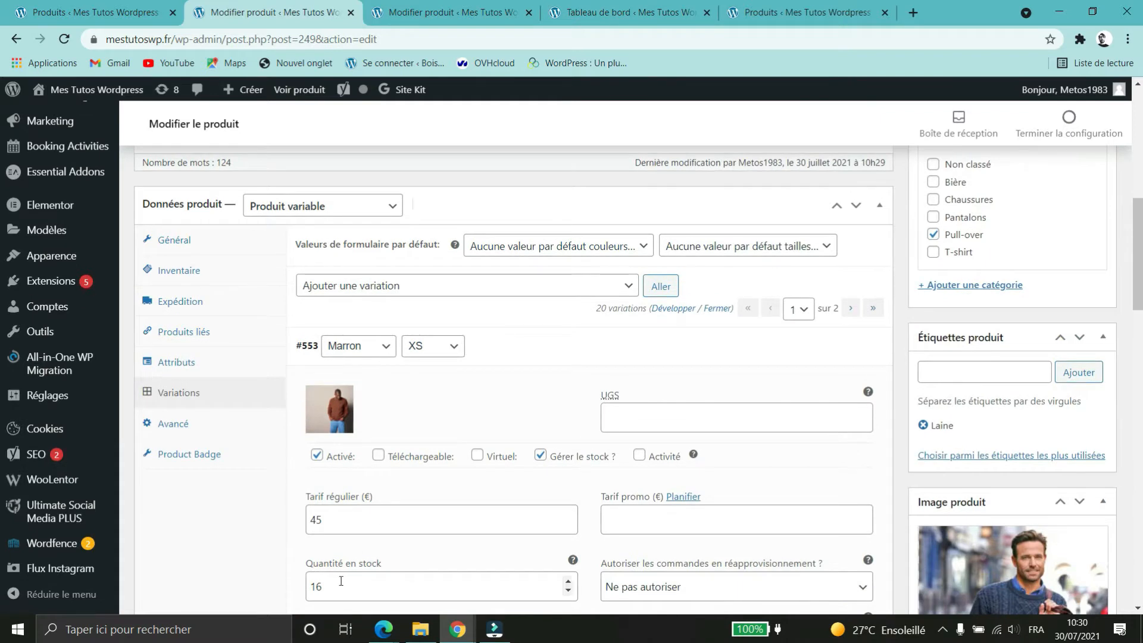
{"action": "left_click", "coordinate": [341, 581]}
{"action": "left_click", "coordinate": [602, 341]}
{"action": "scroll", "coordinate": [570, 292], "scroll_direction": "down", "scroll_amount": 2}
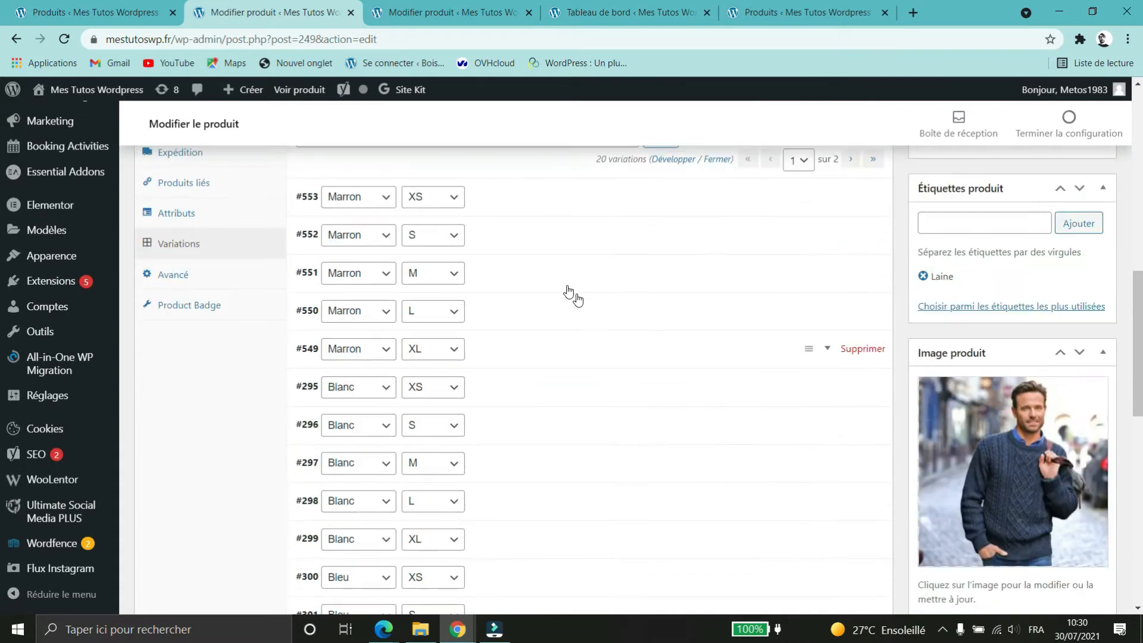
{"action": "left_click", "coordinate": [548, 250]}
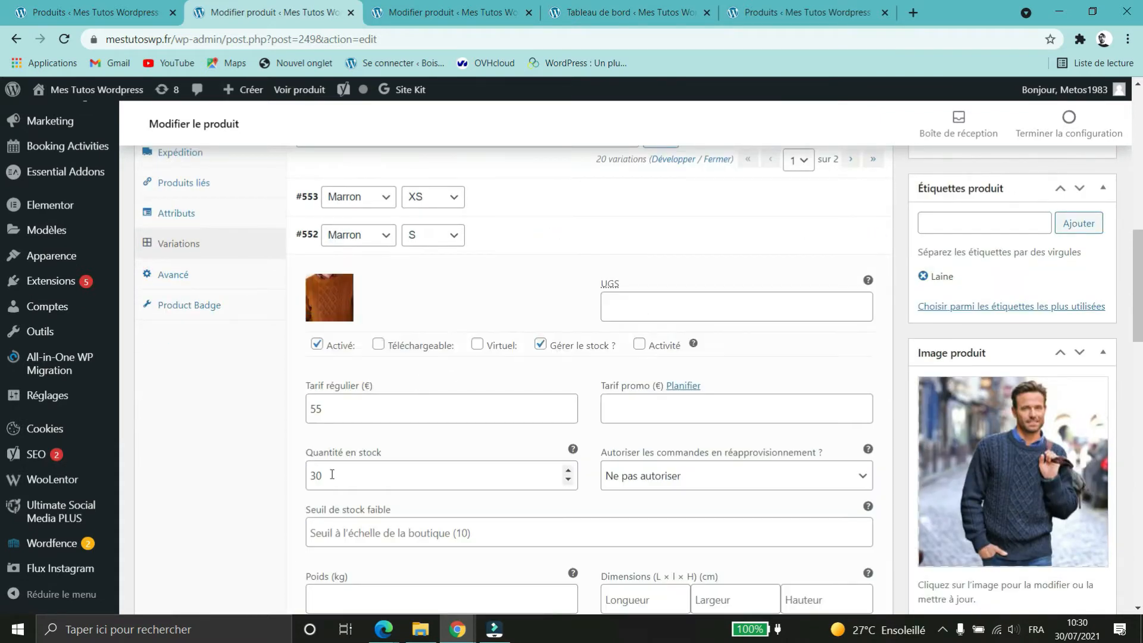
{"action": "scroll", "coordinate": [605, 324], "scroll_direction": "up", "scroll_amount": 2}
{"action": "left_click", "coordinate": [506, 391]}
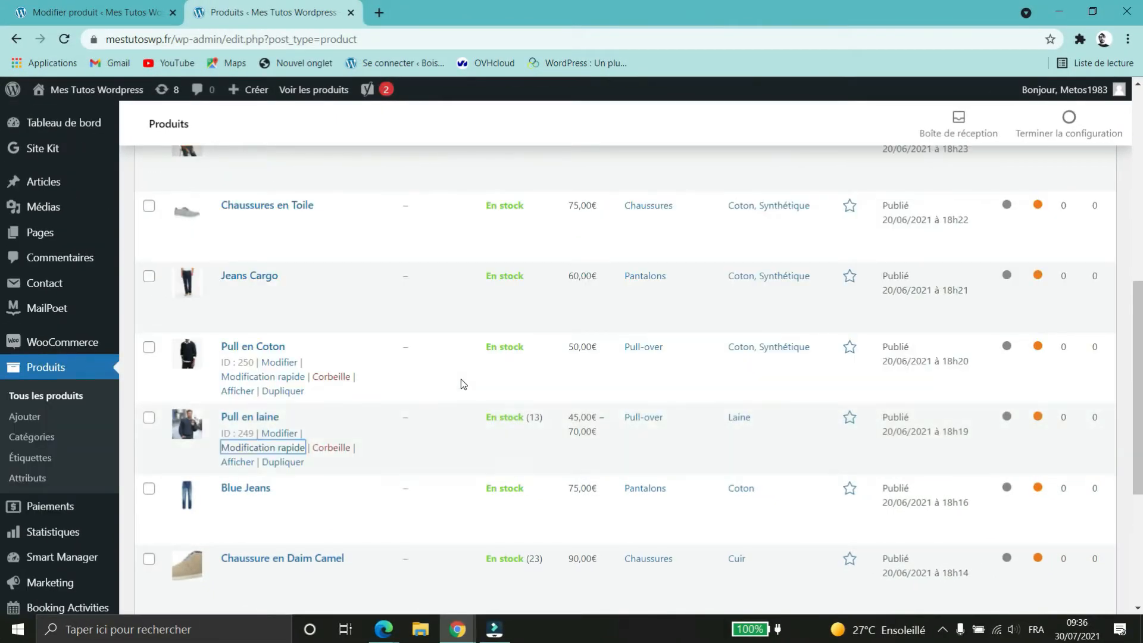
Export all products, with all columns and categories, to a CSV file from the product list.
{"action": "scroll", "coordinate": [363, 258], "scroll_direction": "up", "scroll_amount": 10}
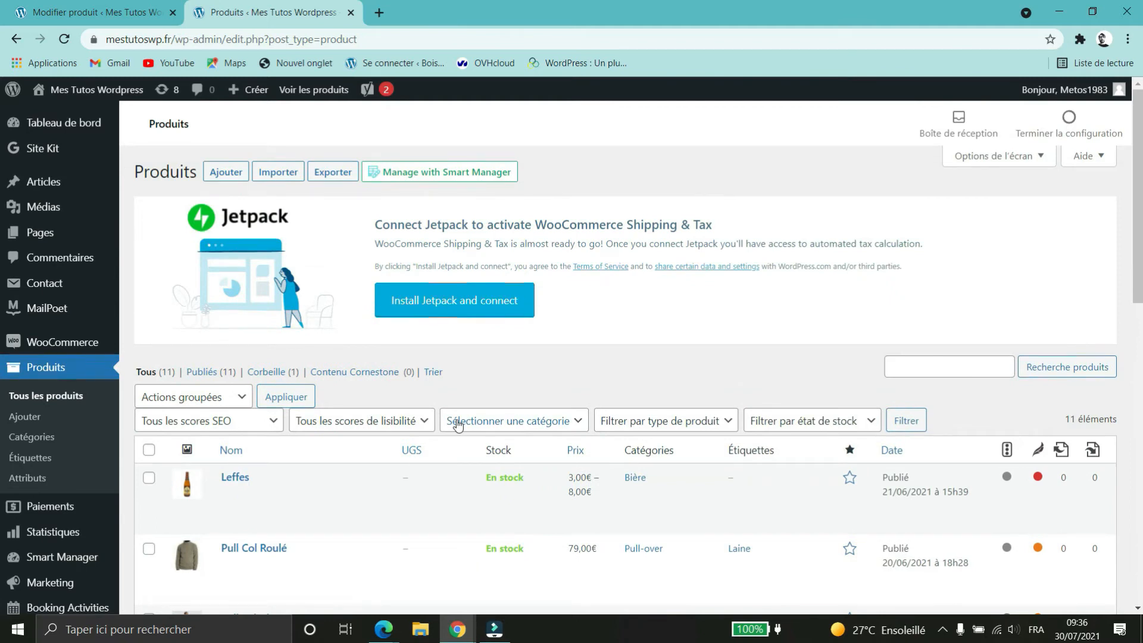
{"action": "left_click", "coordinate": [331, 173]}
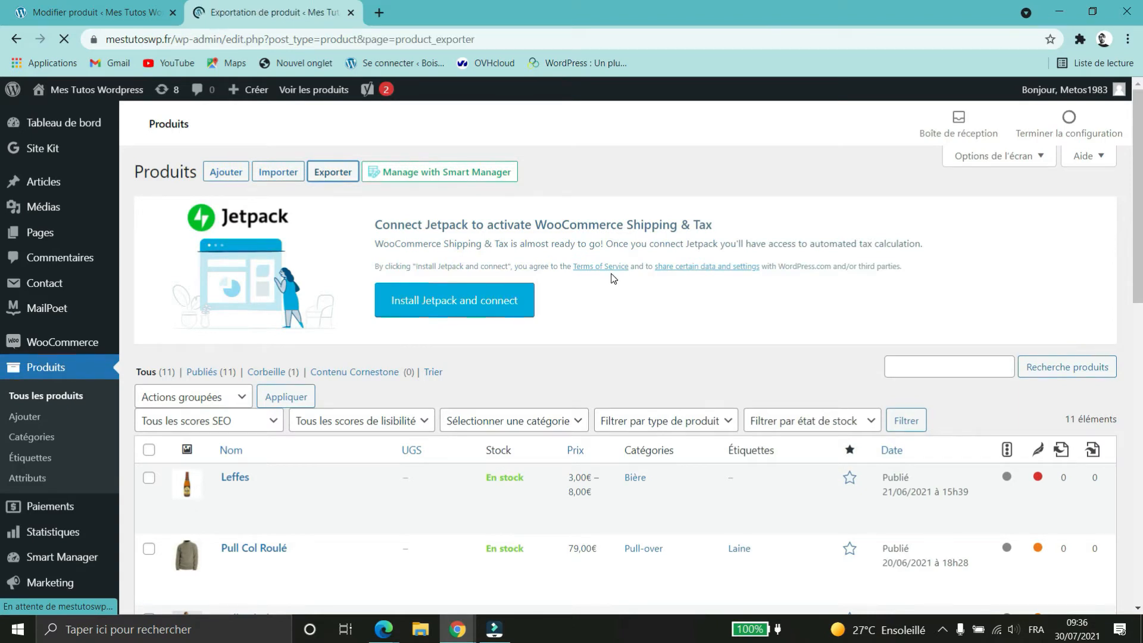
{"action": "scroll", "coordinate": [851, 342], "scroll_direction": "down", "scroll_amount": 2}
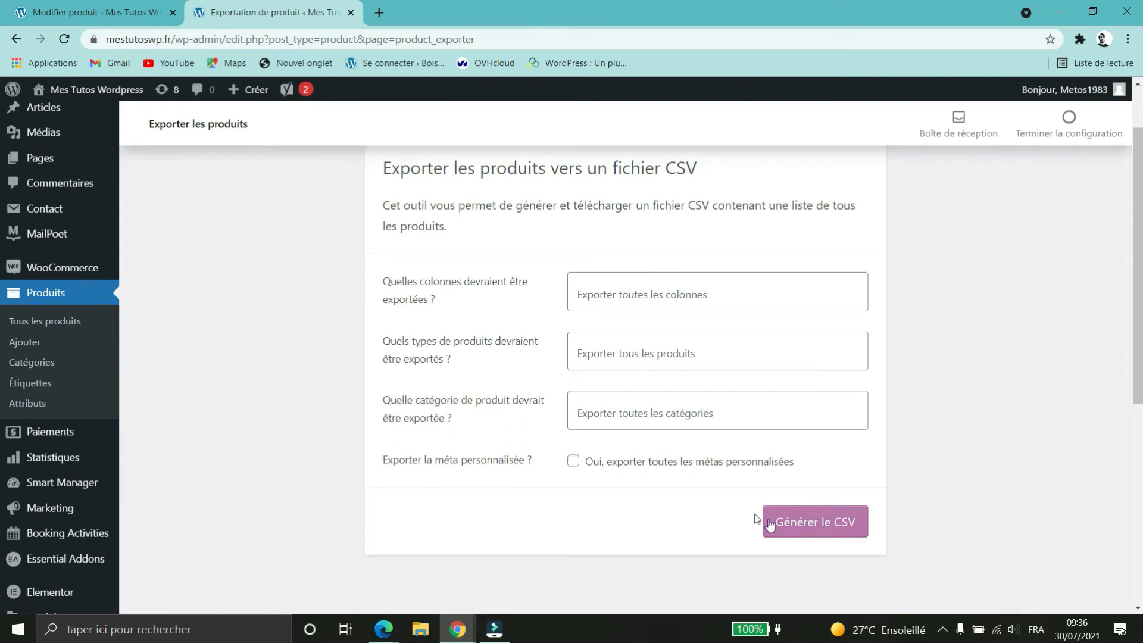
{"action": "left_click", "coordinate": [819, 524]}
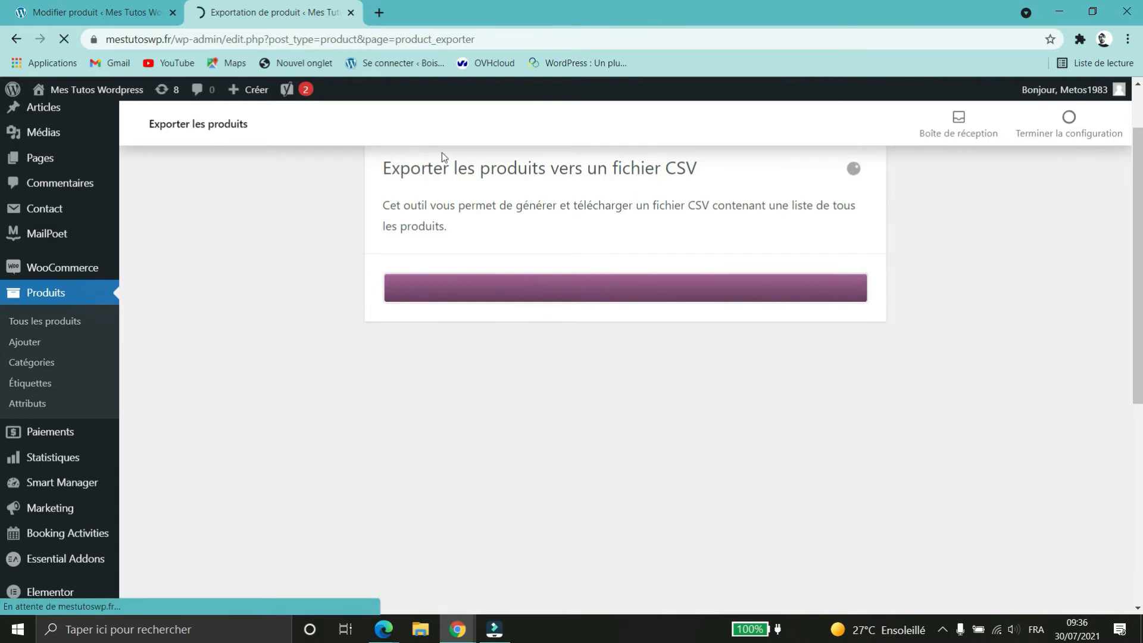
Bring up the full product list in place of the Chaussure en Daim Camel edit page.
{"action": "left_click", "coordinate": [95, 12]}
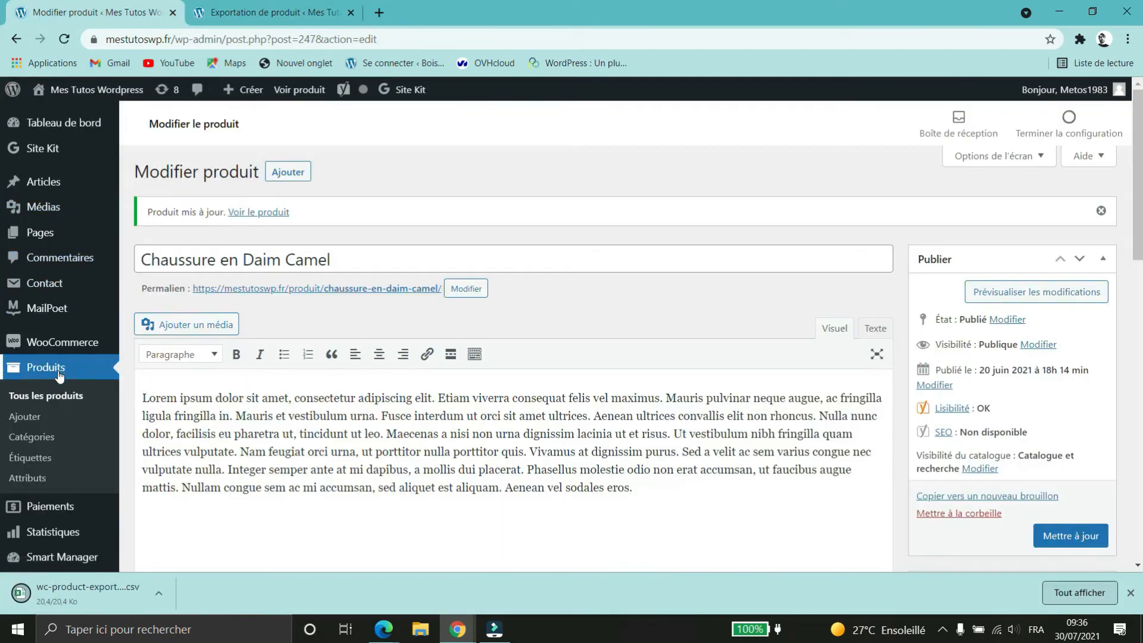
{"action": "left_click", "coordinate": [60, 374]}
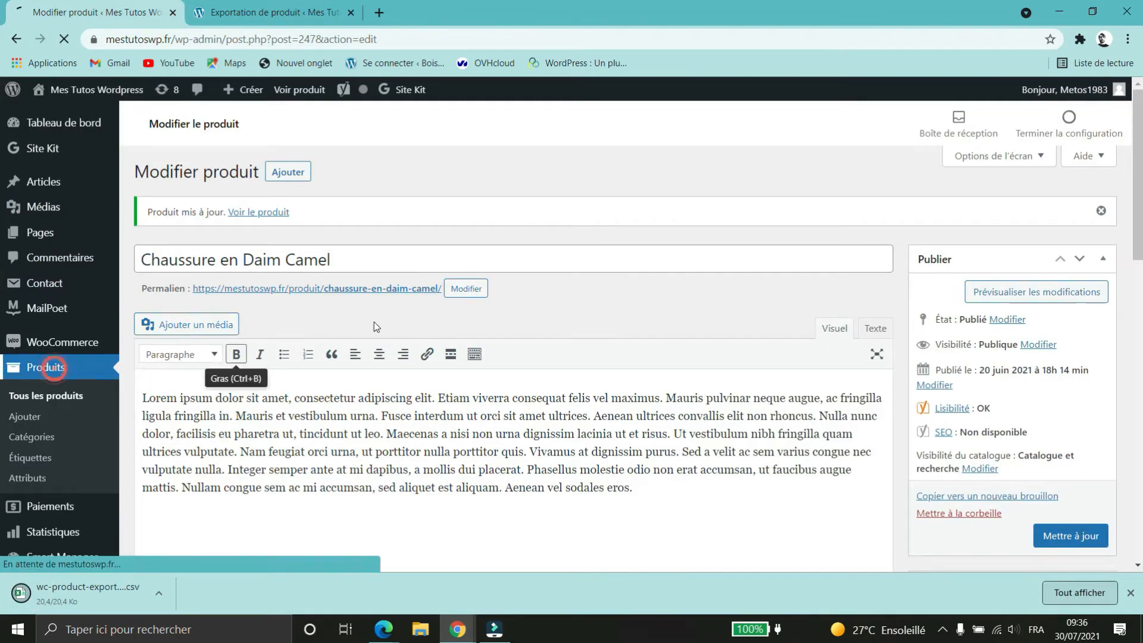
{"action": "left_click", "coordinate": [290, 12]}
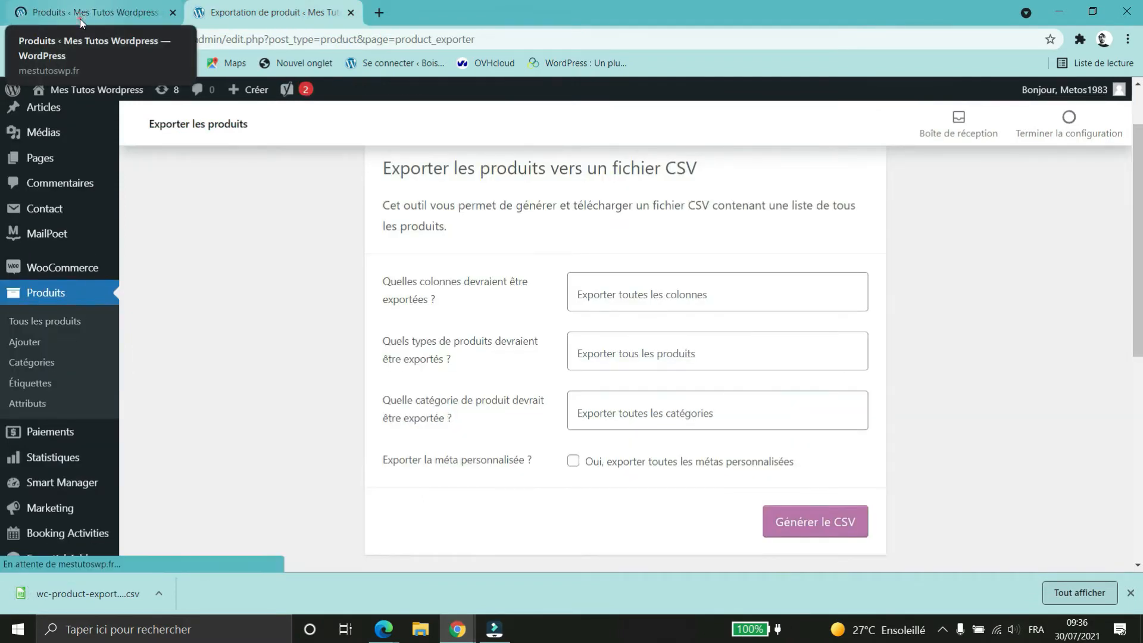
{"action": "left_click", "coordinate": [79, 19]}
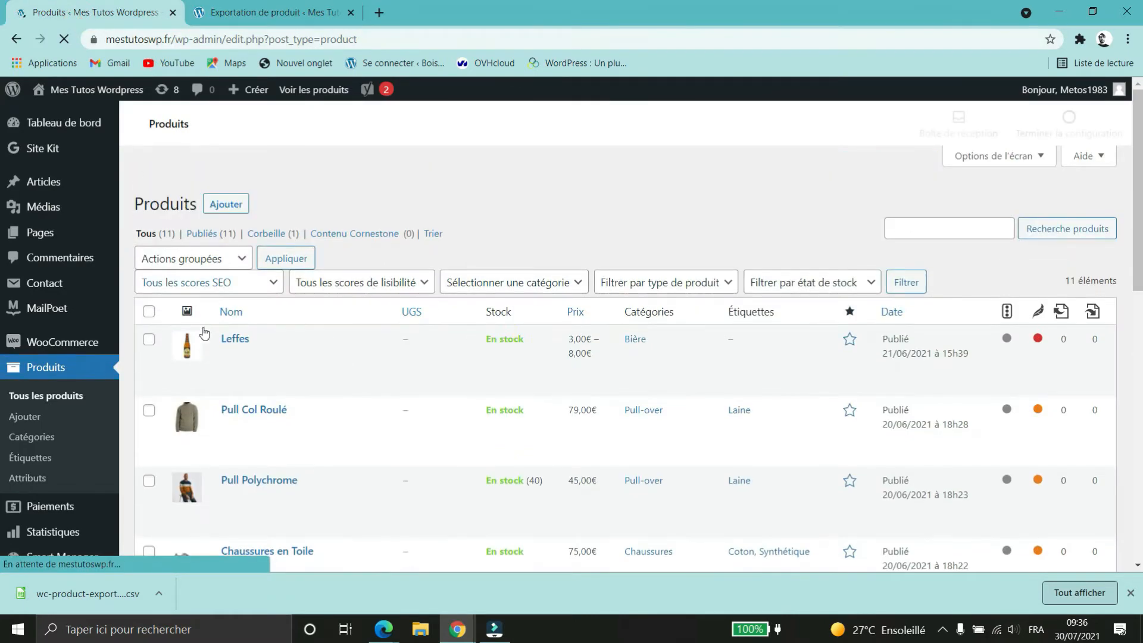
{"action": "scroll", "coordinate": [282, 341], "scroll_direction": "down", "scroll_amount": 3}
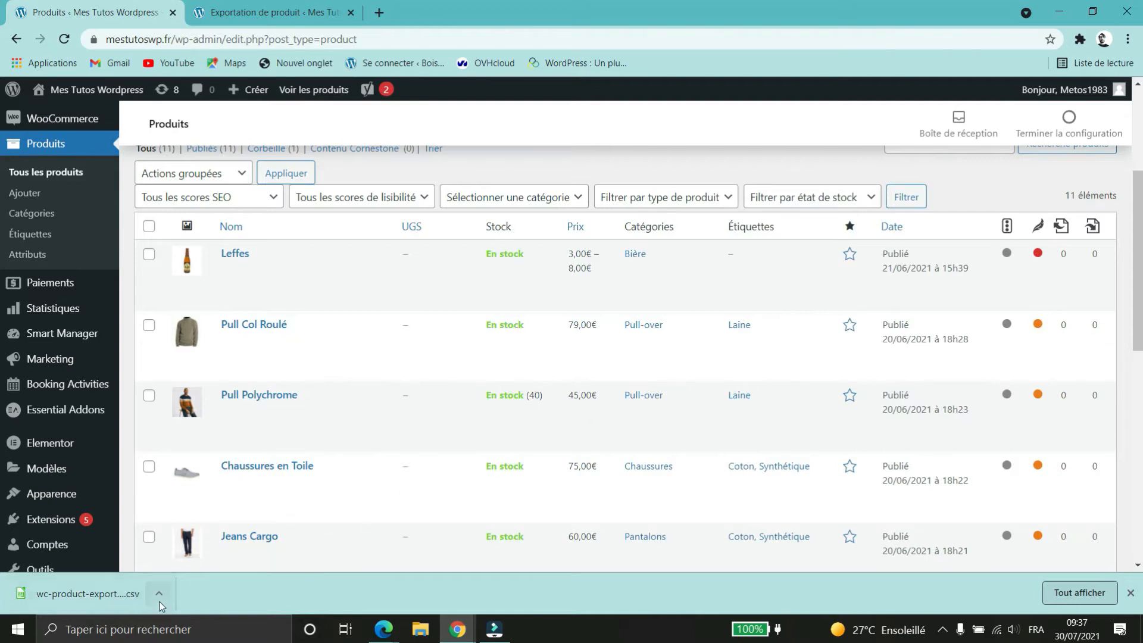
Open the downloaded product export CSV and look through its rows in the text import preview.
{"action": "left_click", "coordinate": [119, 600]}
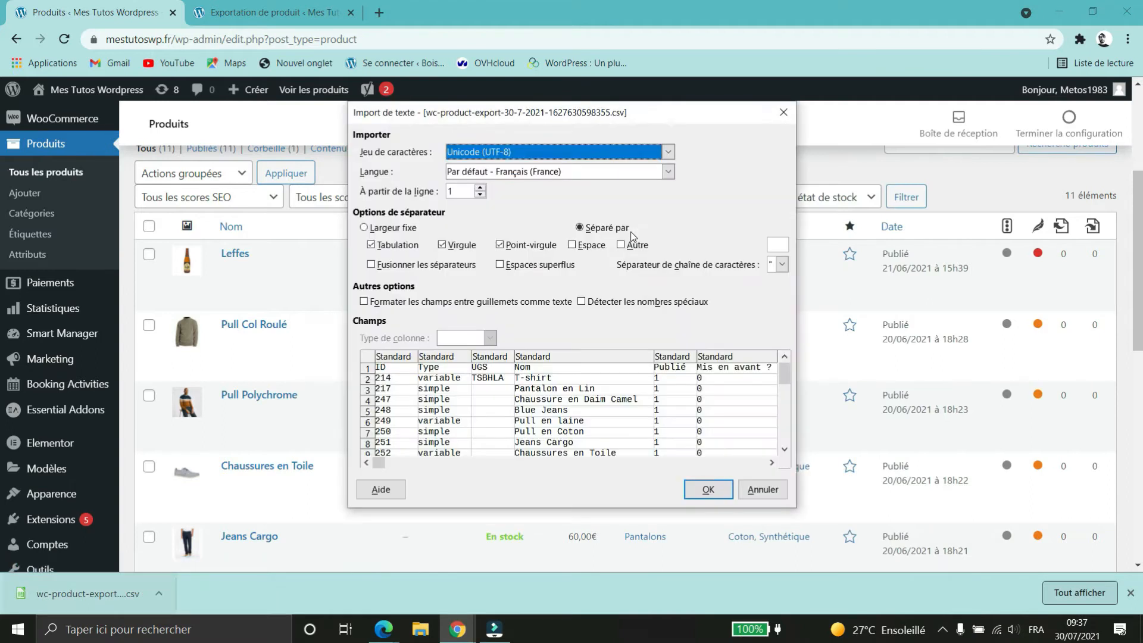
{"action": "scroll", "coordinate": [596, 396], "scroll_direction": "down", "scroll_amount": 3}
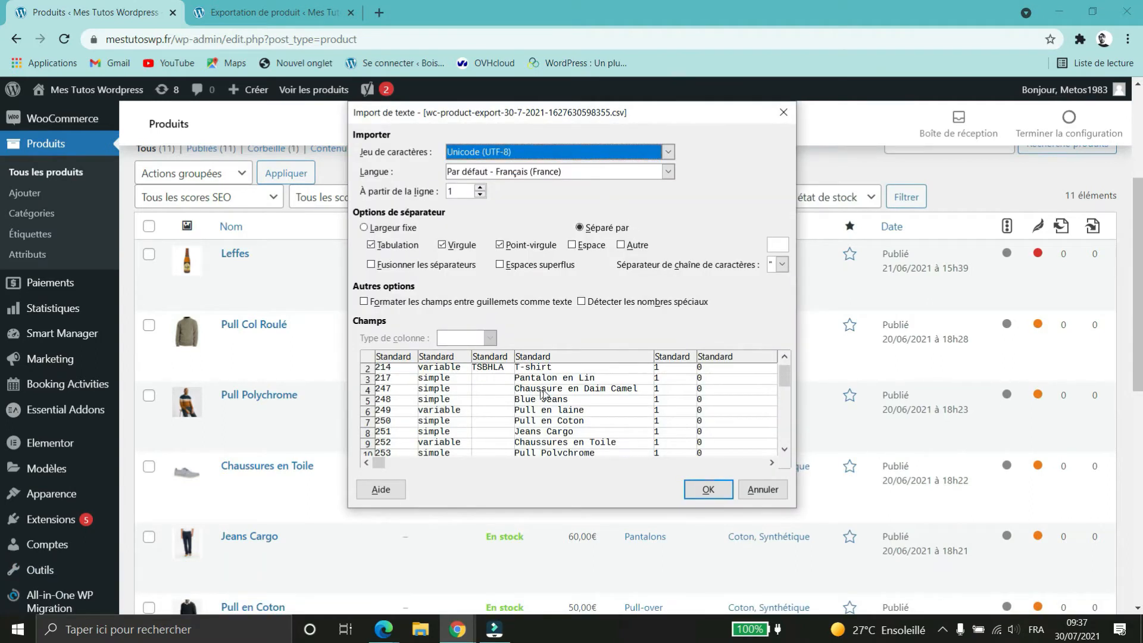
{"action": "scroll", "coordinate": [657, 399], "scroll_direction": "down", "scroll_amount": 8}
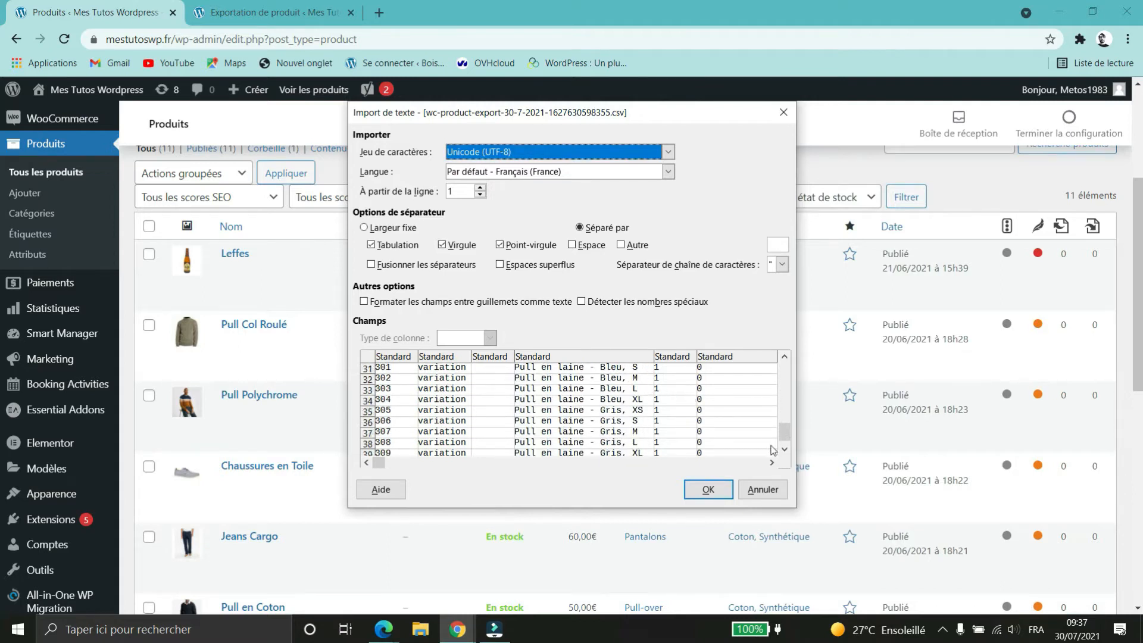
{"action": "scroll", "coordinate": [784, 429], "scroll_direction": "up", "scroll_amount": 11}
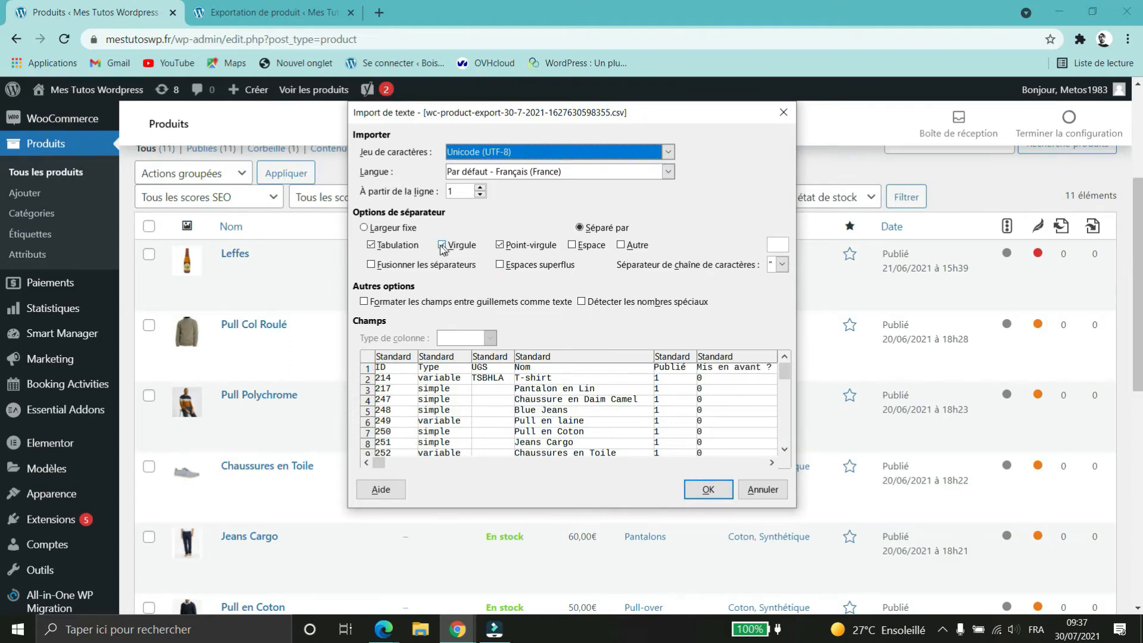
Leave only the comma as field separator for the text import and close the dialog without importing.
{"action": "left_click", "coordinate": [371, 245]}
{"action": "left_click", "coordinate": [500, 245]}
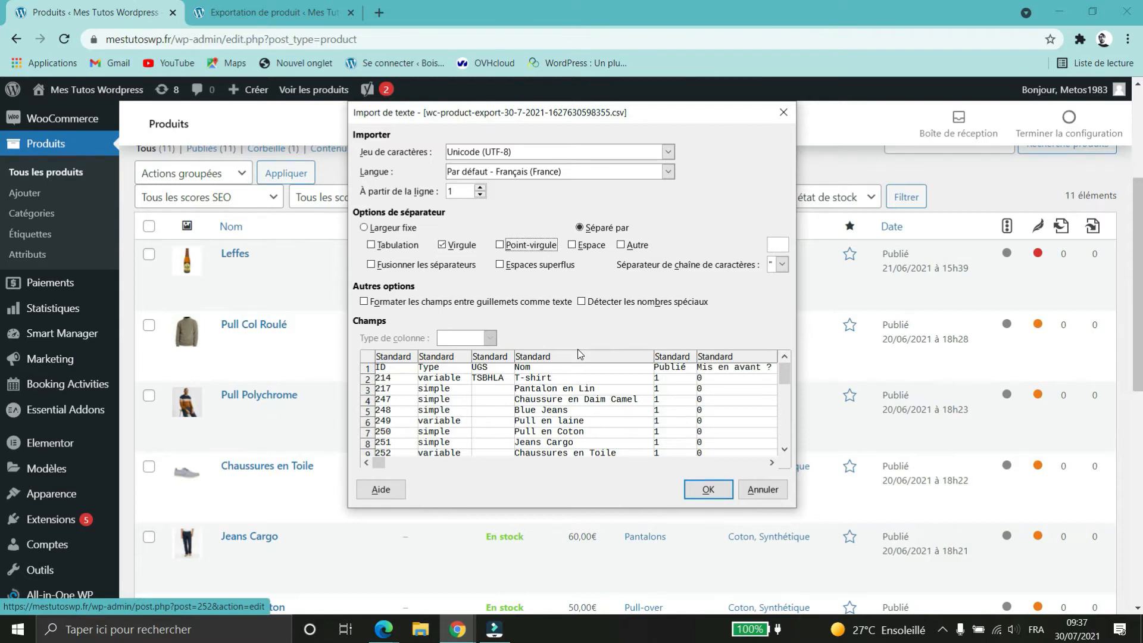
{"action": "left_click", "coordinate": [783, 112]}
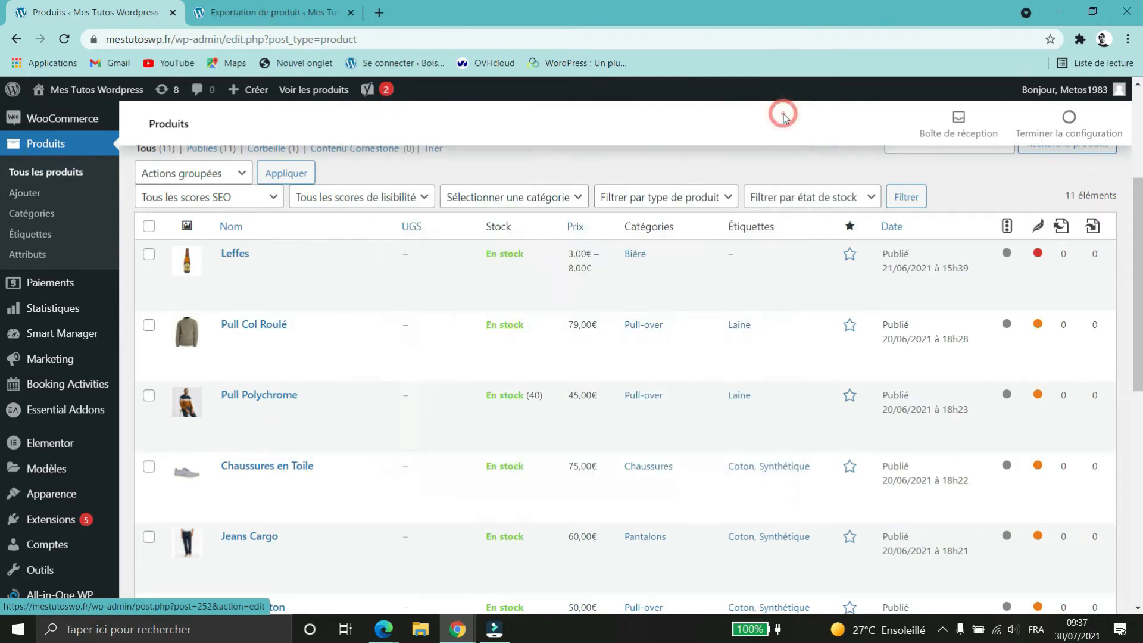
Open Google Drive in a new browser tab from the Google apps list.
{"action": "left_click", "coordinate": [379, 13]}
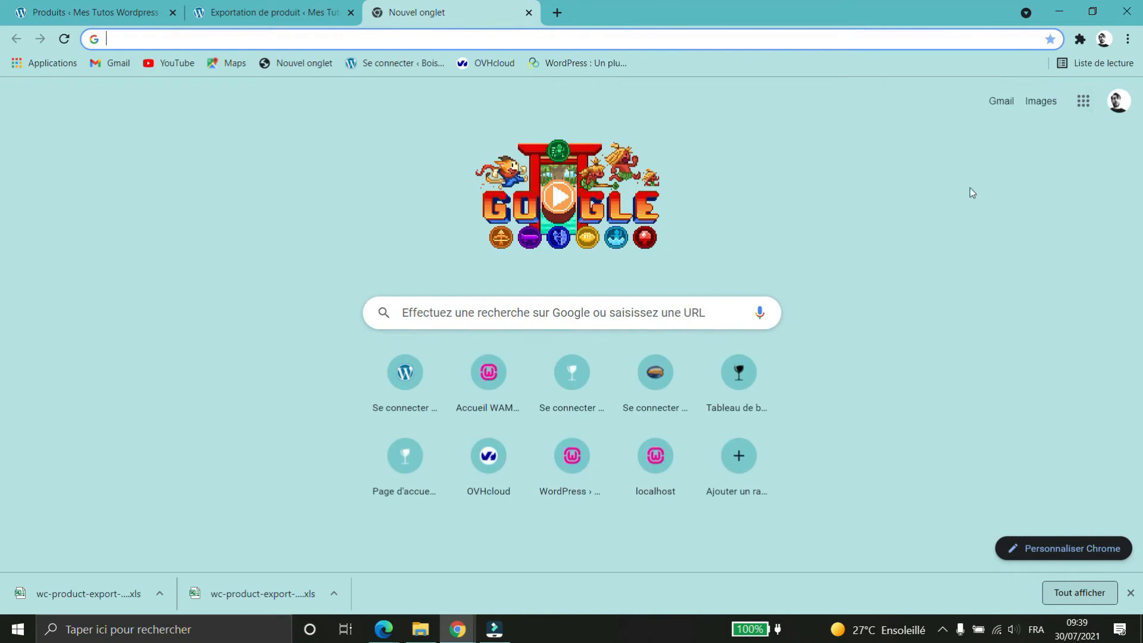
{"action": "left_click", "coordinate": [1083, 100]}
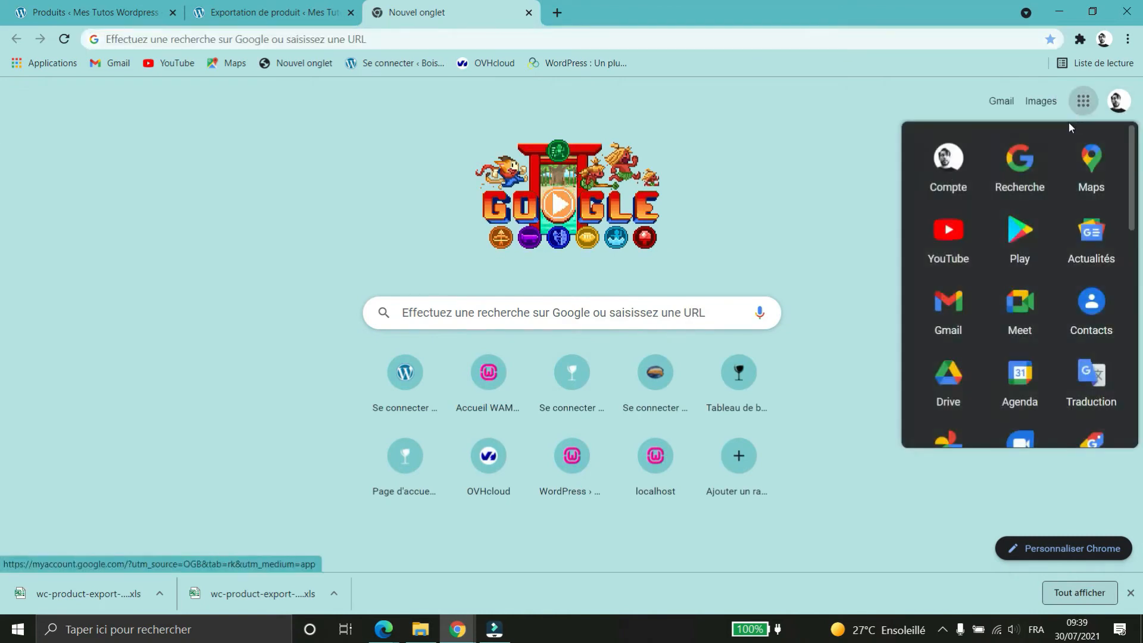
{"action": "scroll", "coordinate": [1019, 225], "scroll_direction": "down", "scroll_amount": 2}
{"action": "scroll", "coordinate": [1019, 225], "scroll_direction": "down", "scroll_amount": 2}
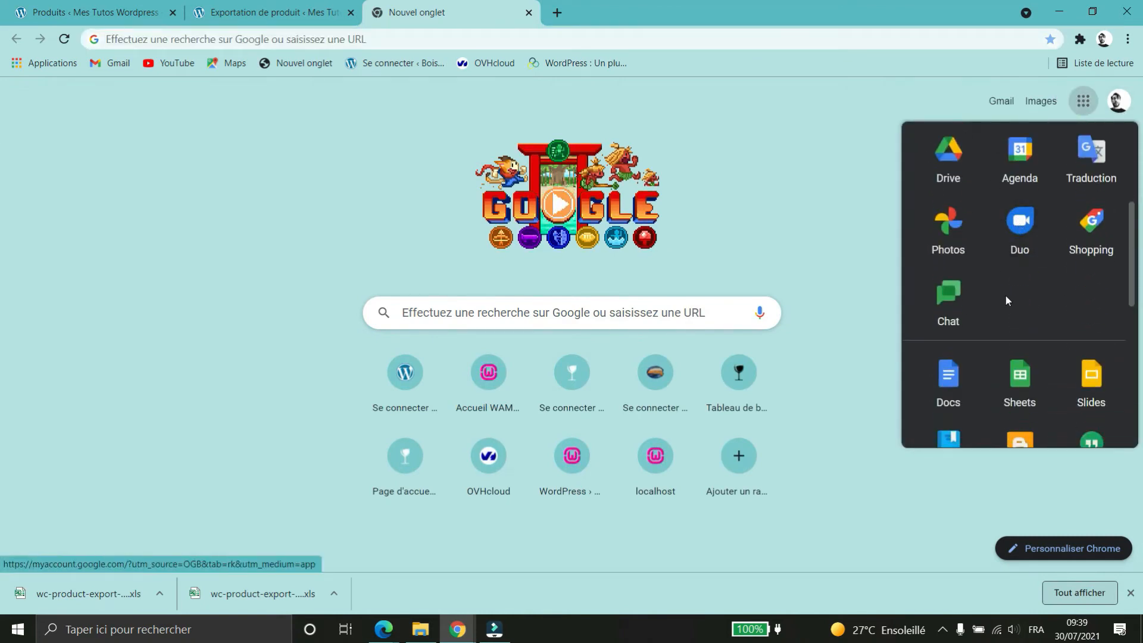
{"action": "scroll", "coordinate": [1006, 297], "scroll_direction": "up", "scroll_amount": 4}
{"action": "left_click", "coordinate": [956, 374]}
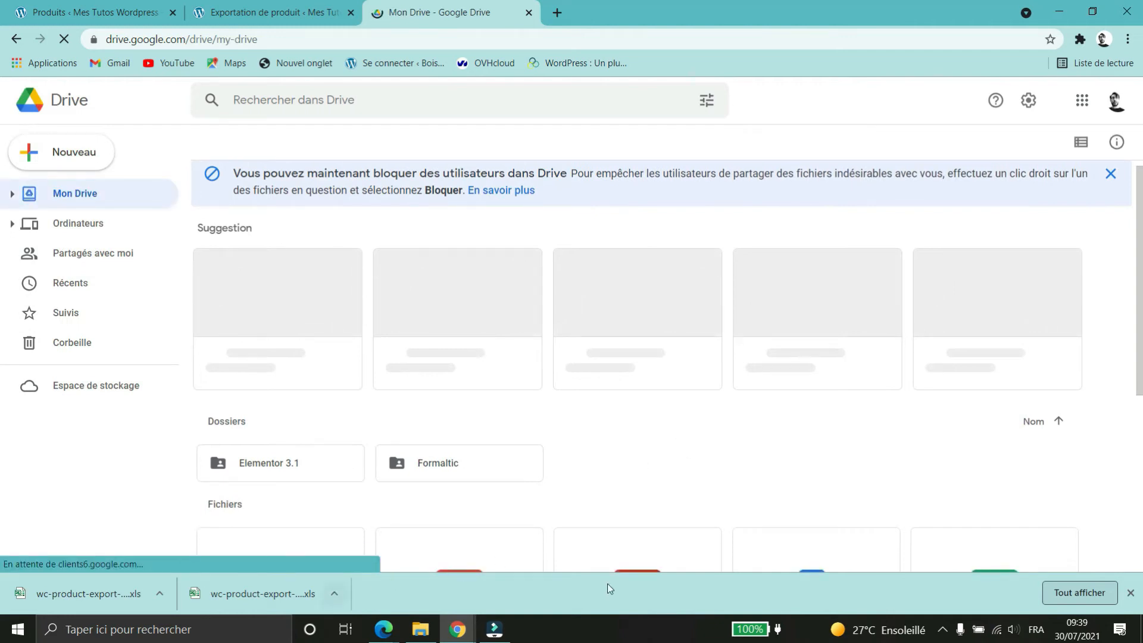
Upload wc-product-export-30-7-2021-1627630598355.csv from the Téléchargements folder to Mon Drive.
{"action": "left_click", "coordinate": [1131, 594]}
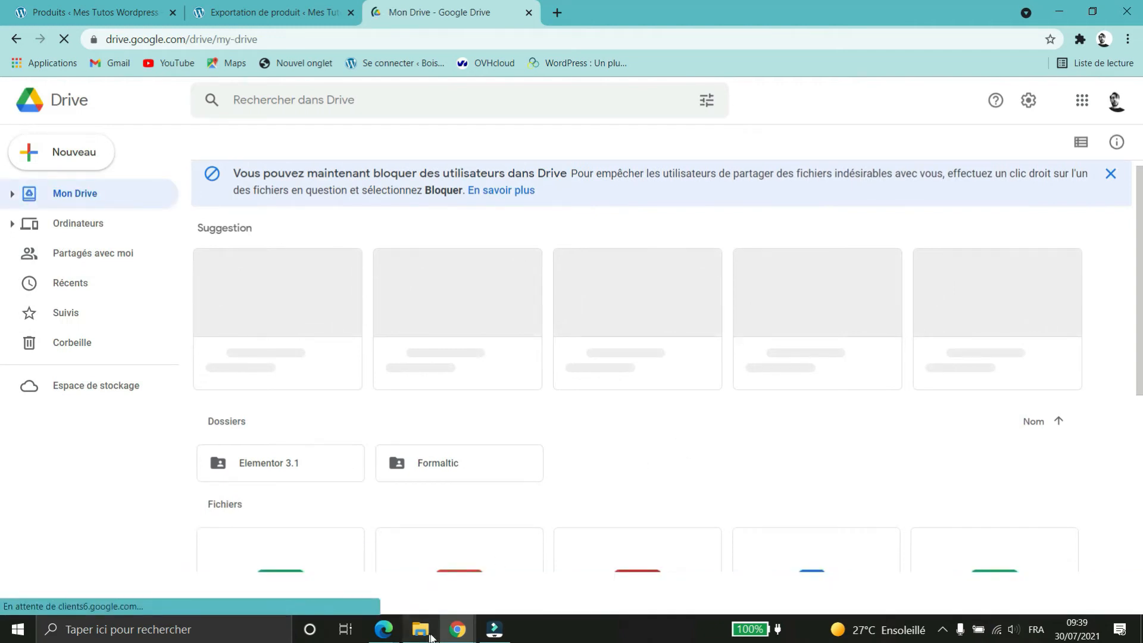
{"action": "left_click", "coordinate": [1051, 320]}
{"action": "scroll", "coordinate": [957, 352], "scroll_direction": "up", "scroll_amount": 1}
{"action": "scroll", "coordinate": [957, 353], "scroll_direction": "down", "scroll_amount": 1}
{"action": "scroll", "coordinate": [960, 362], "scroll_direction": "down", "scroll_amount": 2}
{"action": "scroll", "coordinate": [1000, 287], "scroll_direction": "up", "scroll_amount": 2}
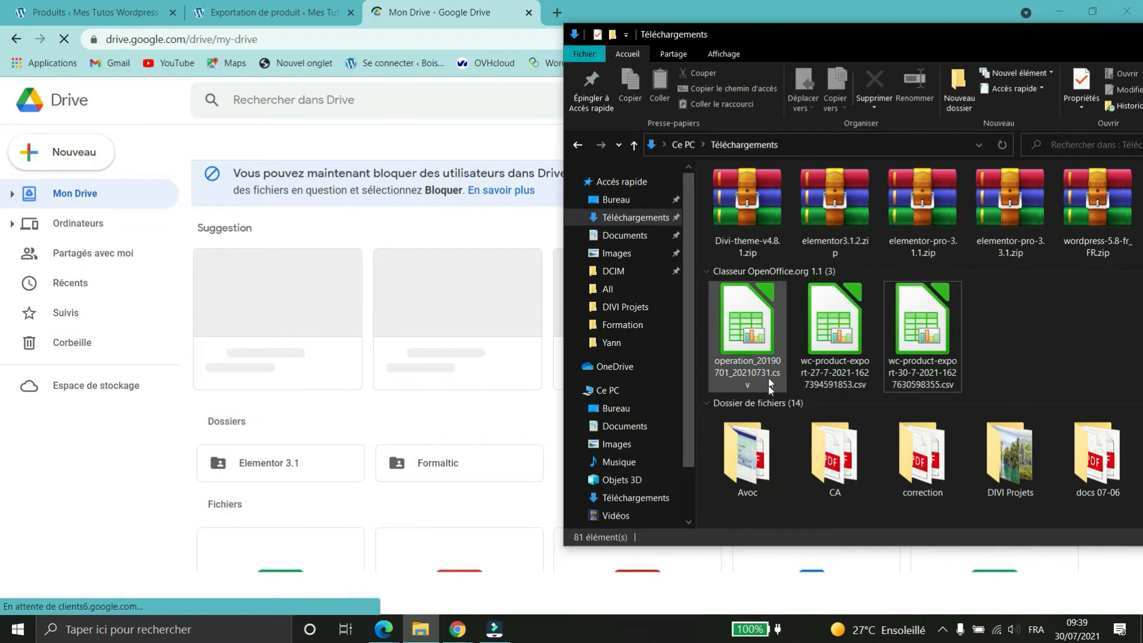
{"action": "left_click", "coordinate": [922, 333]}
{"action": "left_click_drag", "start_coordinate": [931, 329], "coordinate": [375, 378]}
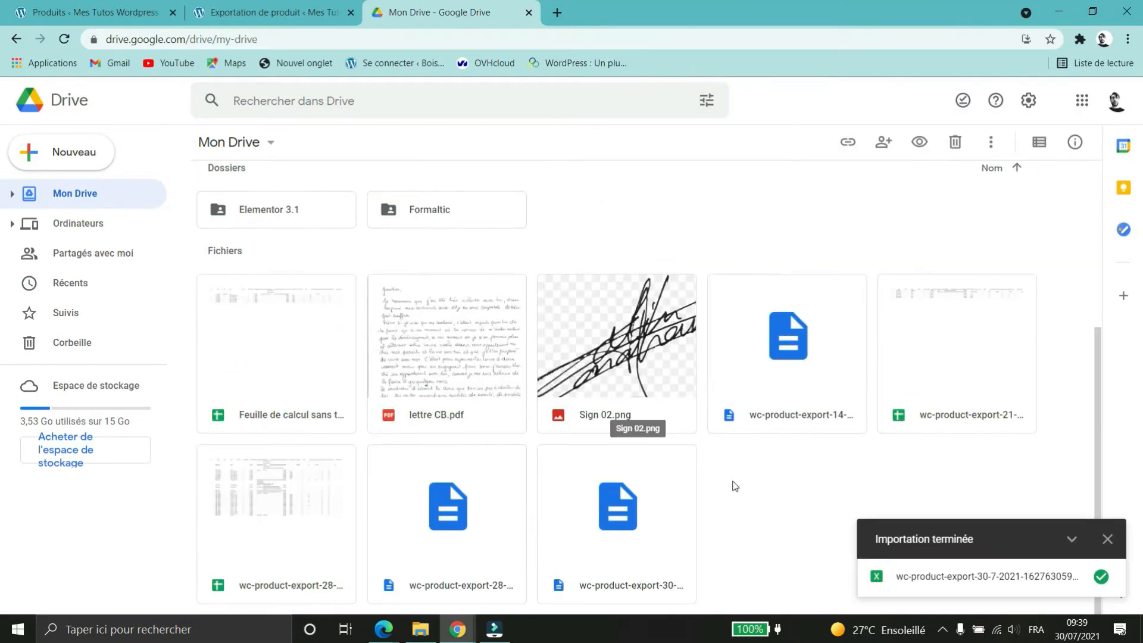
Preview the uploaded product export file in Drive and look through its rows.
{"action": "left_click", "coordinate": [732, 485]}
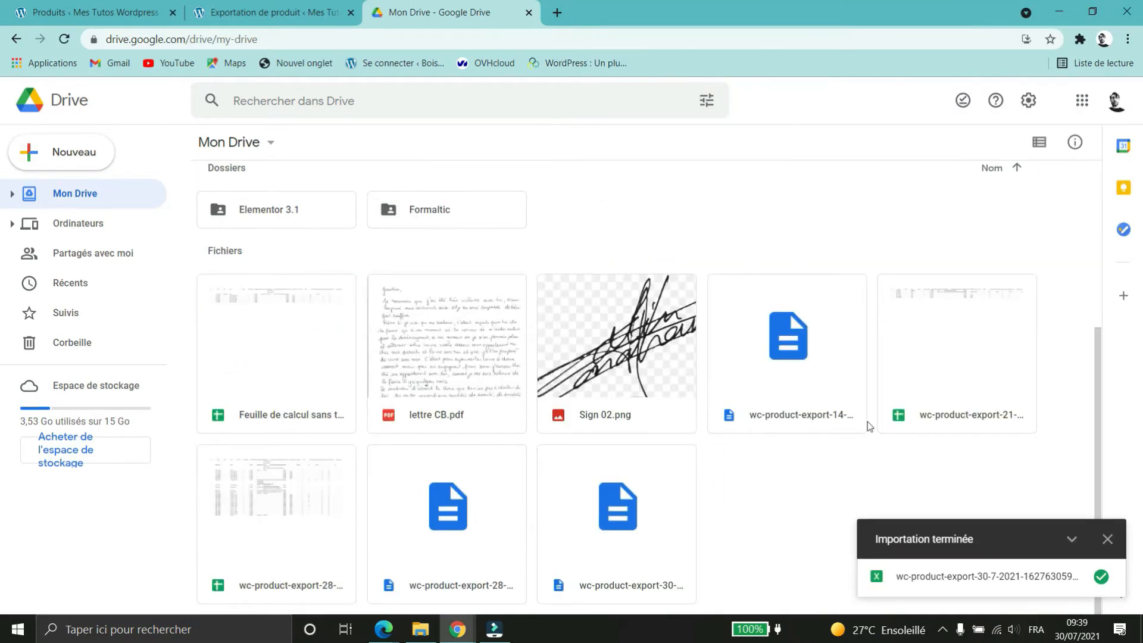
{"action": "left_click", "coordinate": [1036, 576]}
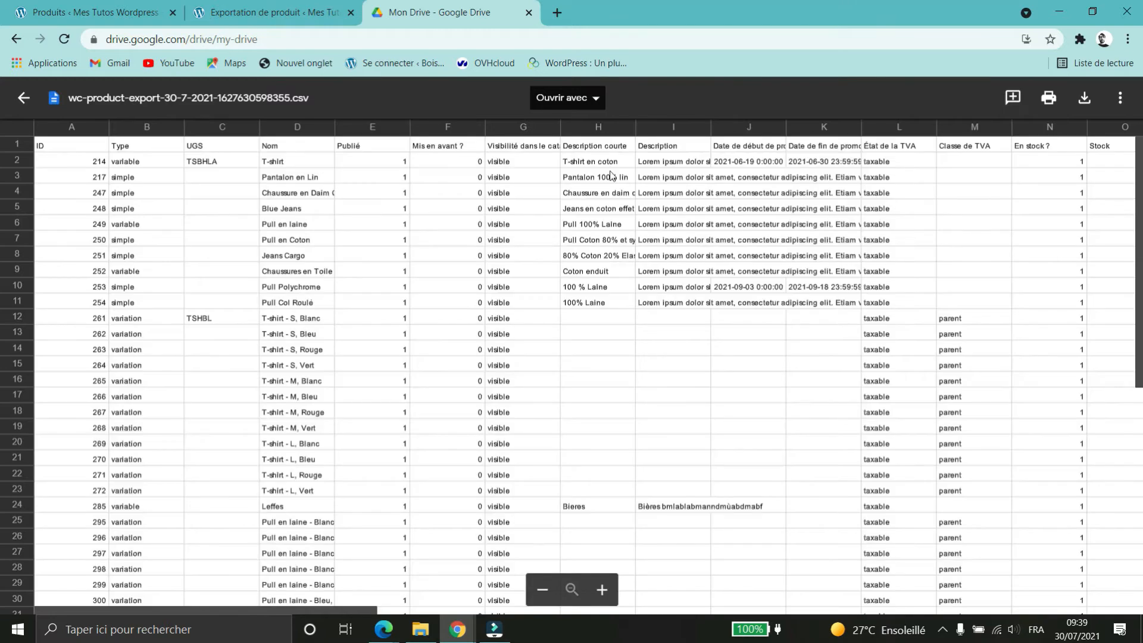
{"action": "scroll", "coordinate": [605, 349], "scroll_direction": "down", "scroll_amount": 6}
{"action": "scroll", "coordinate": [592, 311], "scroll_direction": "up", "scroll_amount": 6}
Open the product export CSV with Google Sheets and look through its product and variation rows.
{"action": "left_click", "coordinate": [571, 97]}
{"action": "left_click", "coordinate": [584, 179]}
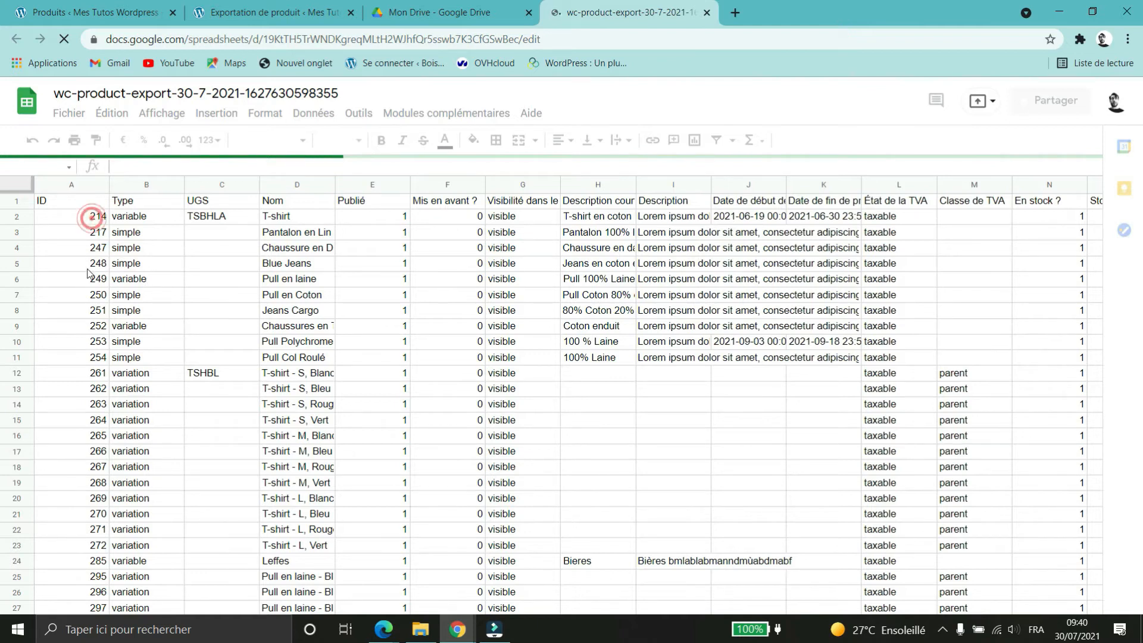
{"action": "scroll", "coordinate": [132, 292], "scroll_direction": "down", "scroll_amount": 7}
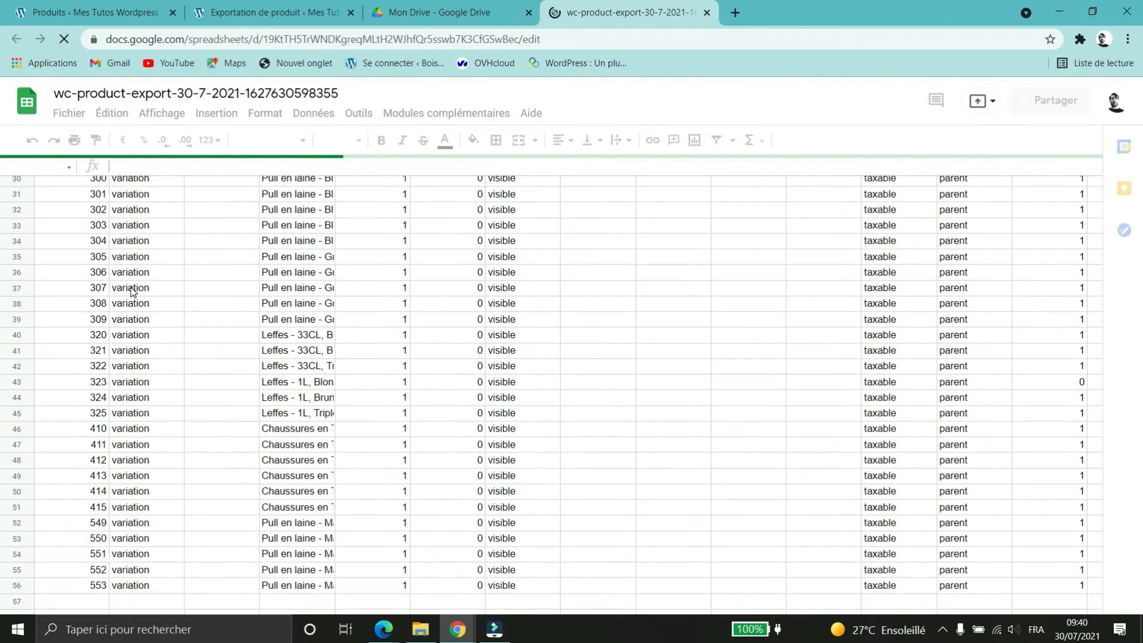
{"action": "scroll", "coordinate": [96, 355], "scroll_direction": "up", "scroll_amount": 6}
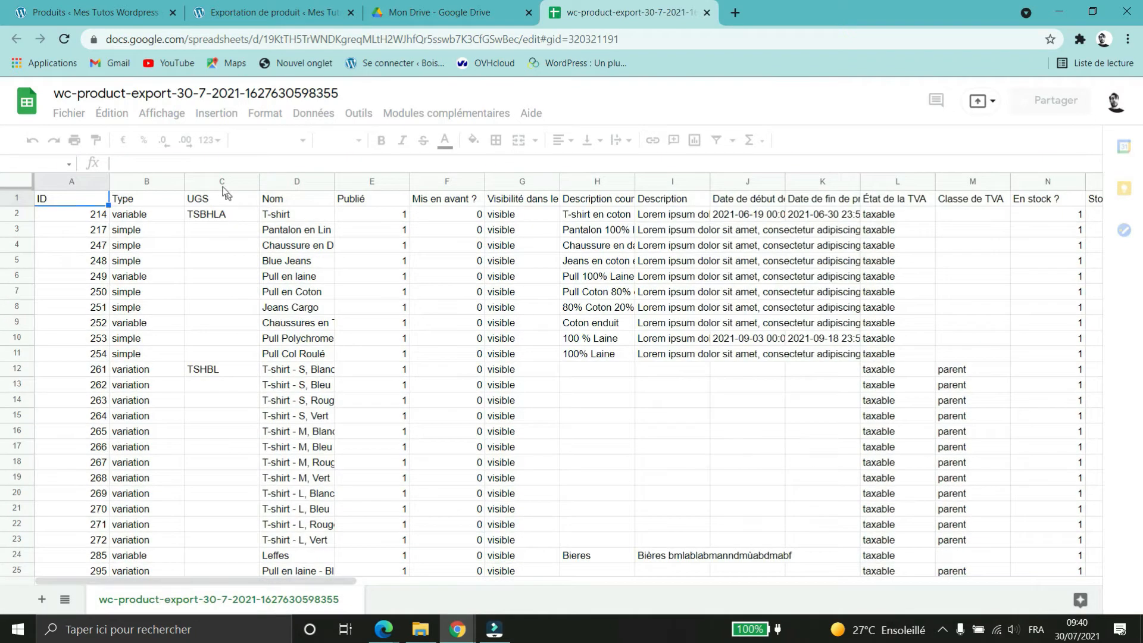
Examine the UGS codes and the Nom entries of the products and T-shirt variations in the sheet.
{"action": "left_click", "coordinate": [212, 214]}
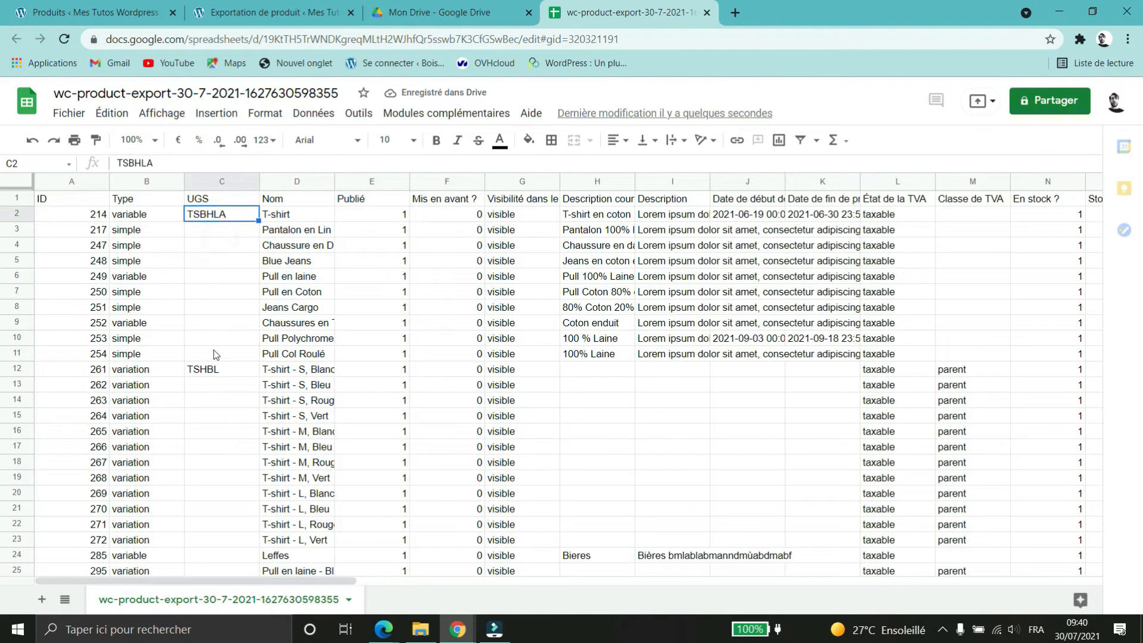
{"action": "left_click", "coordinate": [217, 371]}
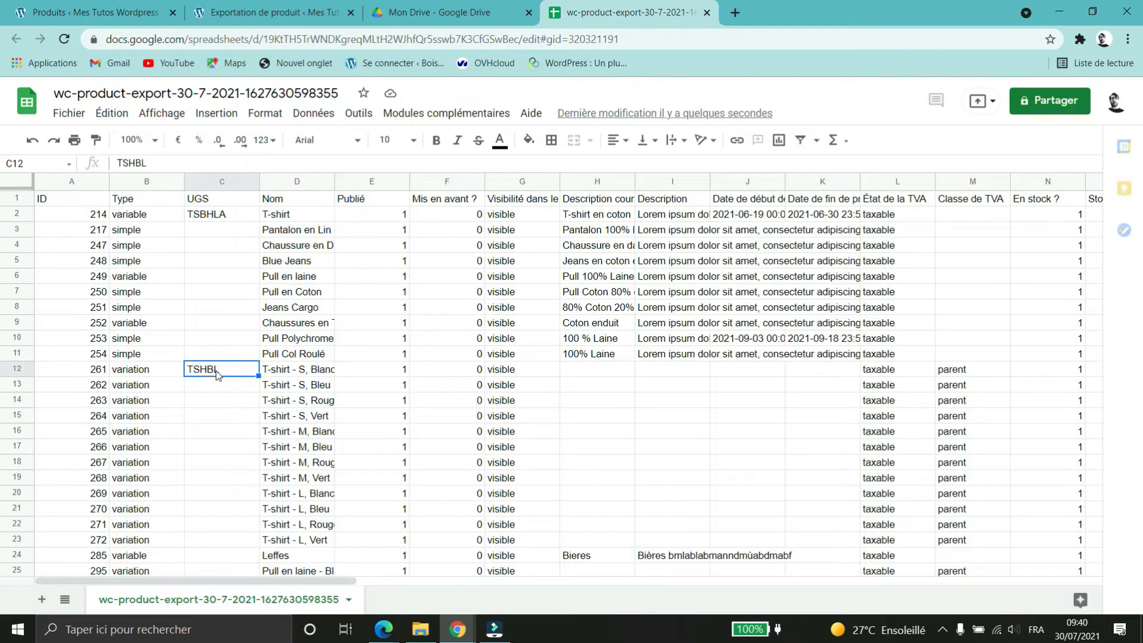
{"action": "left_click", "coordinate": [228, 231]}
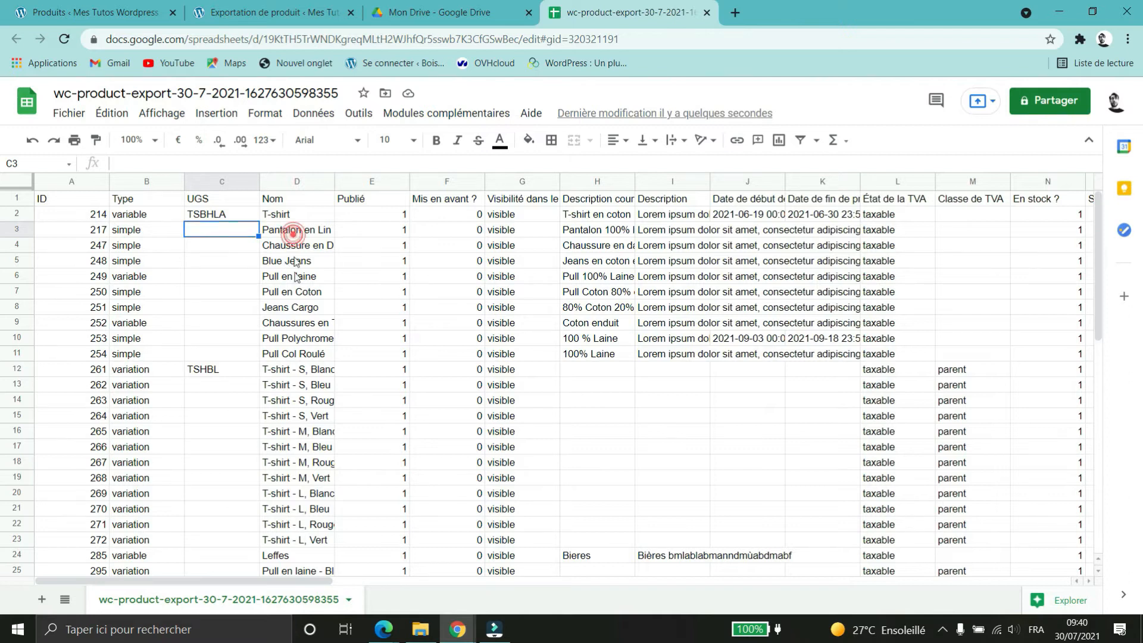
{"action": "left_click", "coordinate": [295, 232]}
{"action": "left_click", "coordinate": [291, 371]}
{"action": "left_click", "coordinate": [305, 448]}
{"action": "left_click", "coordinate": [308, 509]}
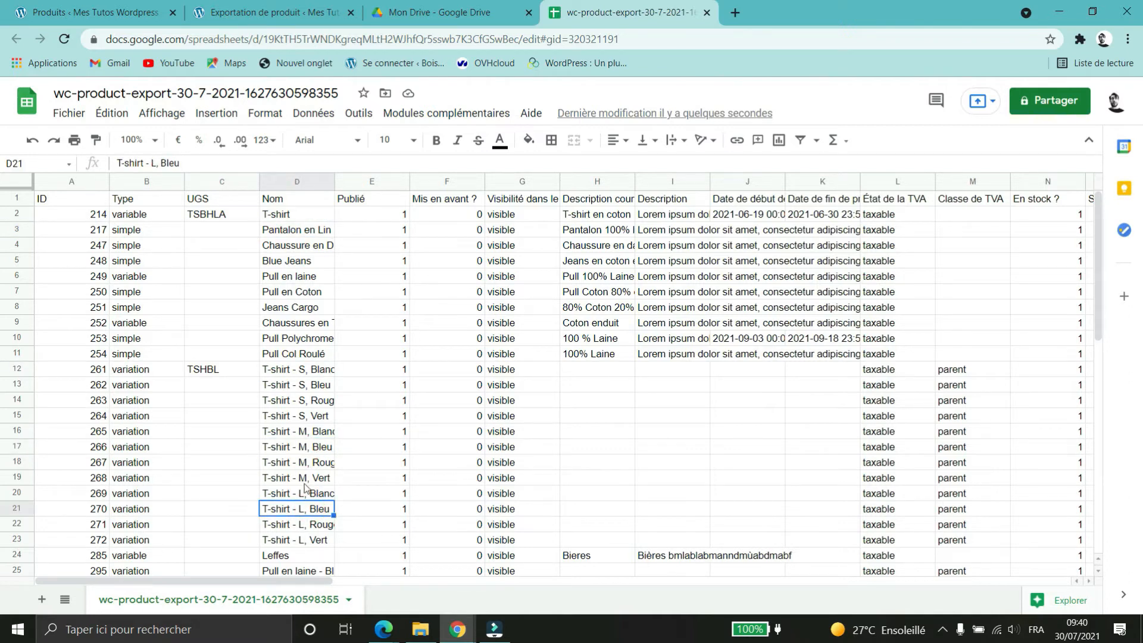
{"action": "scroll", "coordinate": [305, 484], "scroll_direction": "down", "scroll_amount": 5}
{"action": "scroll", "coordinate": [345, 467], "scroll_direction": "up", "scroll_amount": 5}
Review the Publié, catalogue visibility, description, promotion date and Classe de TVA columns of the products.
{"action": "left_click", "coordinate": [393, 232]}
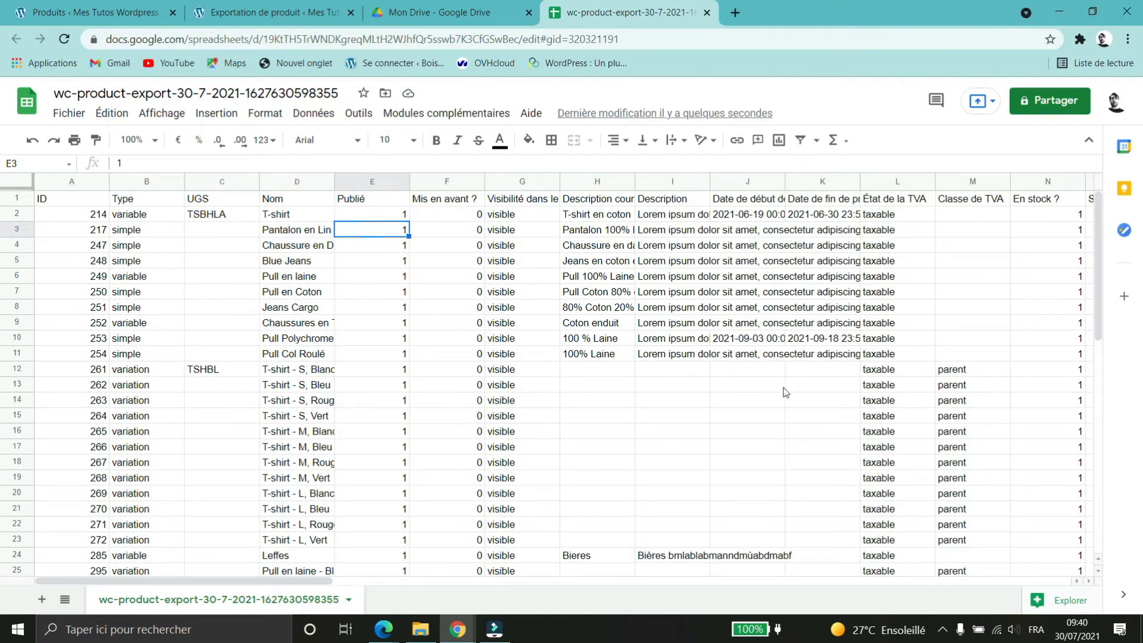
{"action": "left_click", "coordinate": [536, 237]}
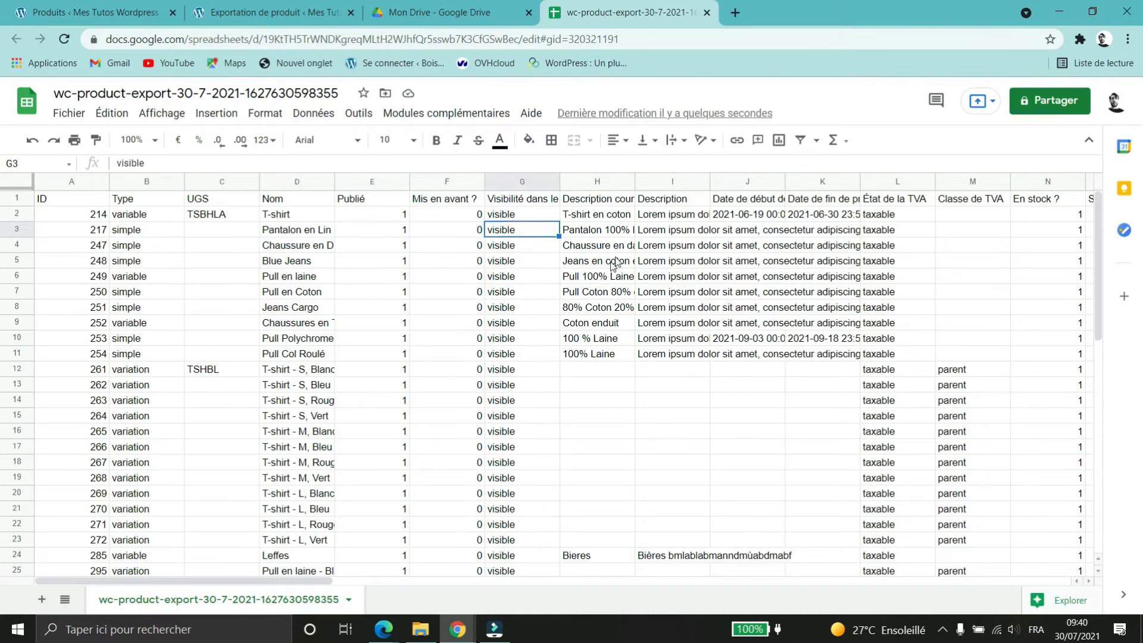
{"action": "left_click", "coordinate": [616, 218]}
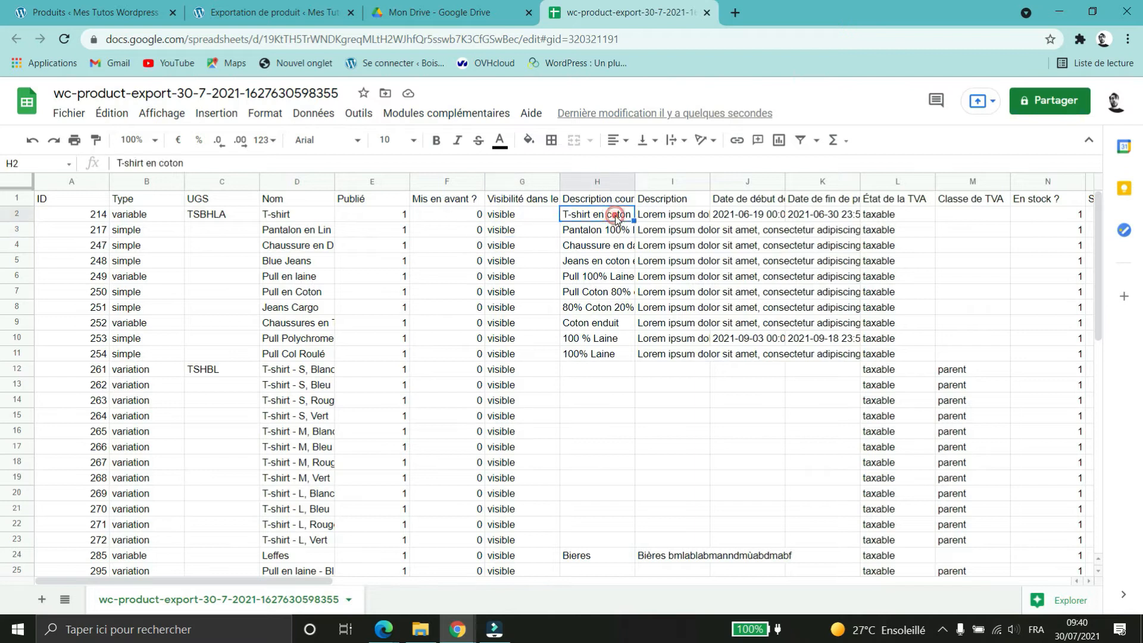
{"action": "left_click", "coordinate": [672, 234]}
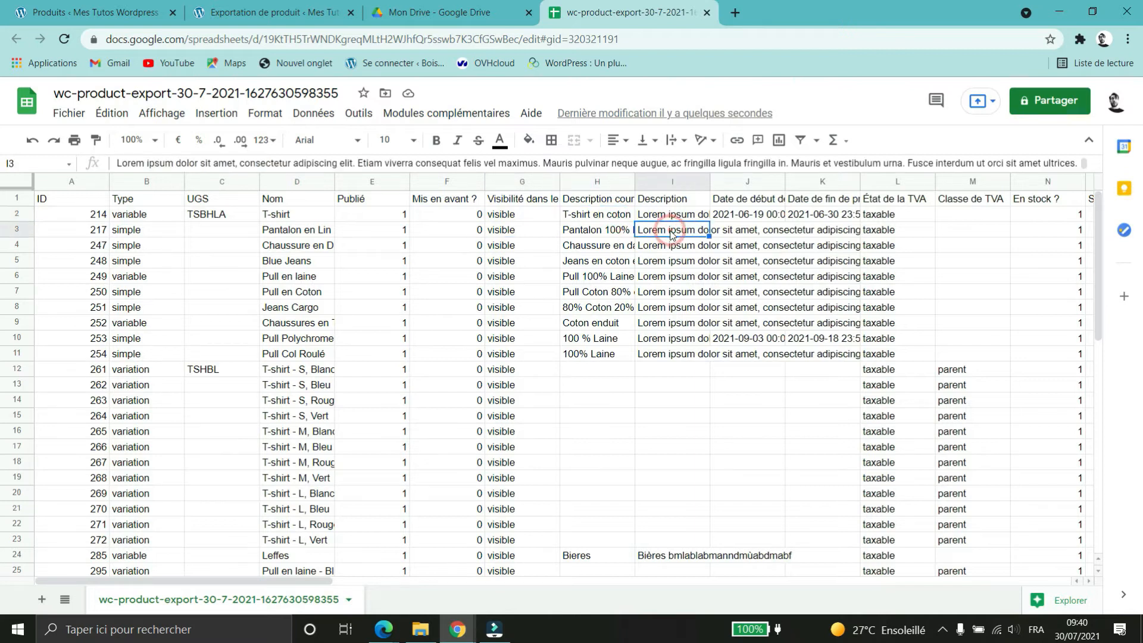
{"action": "left_click", "coordinate": [745, 182]}
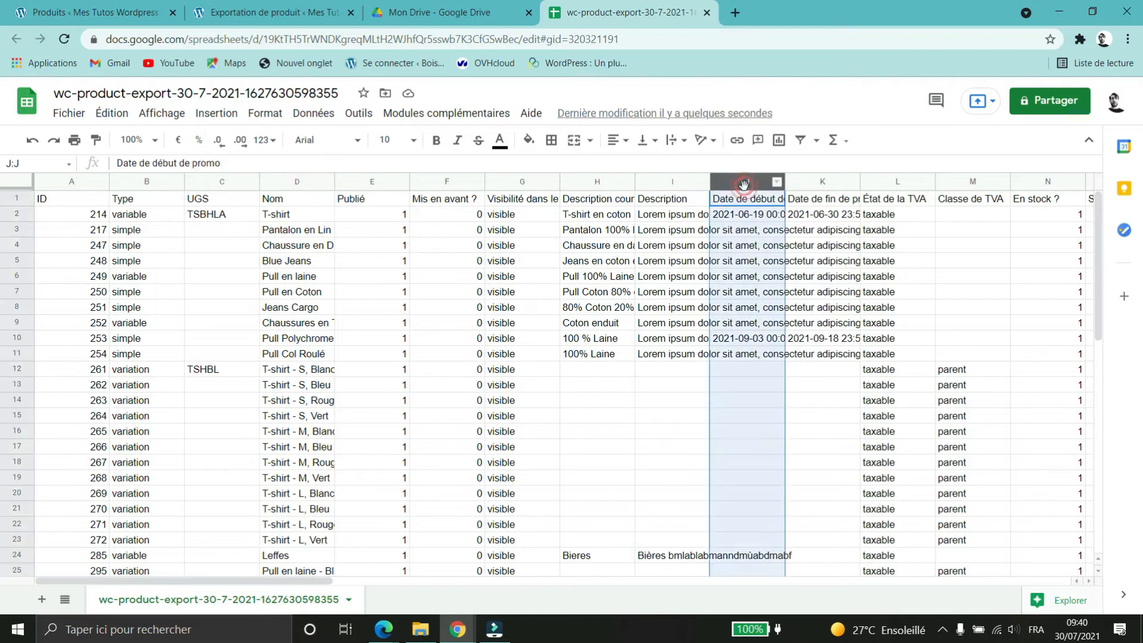
{"action": "left_click", "coordinate": [824, 182]}
{"action": "left_click", "coordinate": [976, 250]}
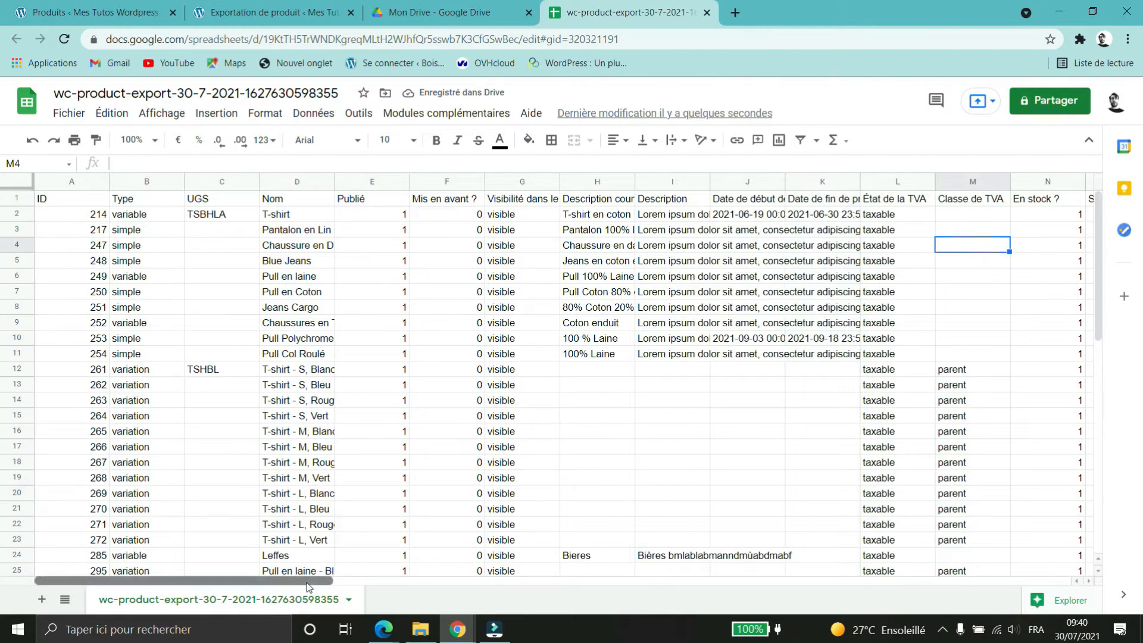
Examine the En stock ? and Stock columns for the products and their variations.
{"action": "left_click_drag", "start_coordinate": [307, 586], "coordinate": [418, 562]}
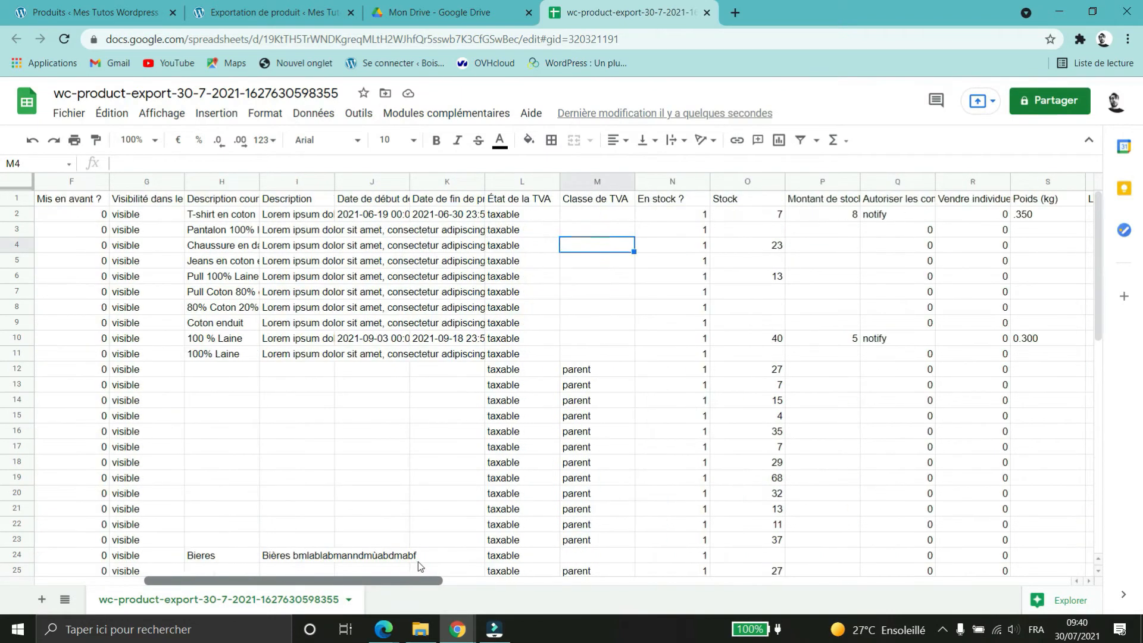
{"action": "scroll", "coordinate": [597, 431], "scroll_direction": "down", "scroll_amount": 5}
{"action": "scroll", "coordinate": [600, 432], "scroll_direction": "up", "scroll_amount": 5}
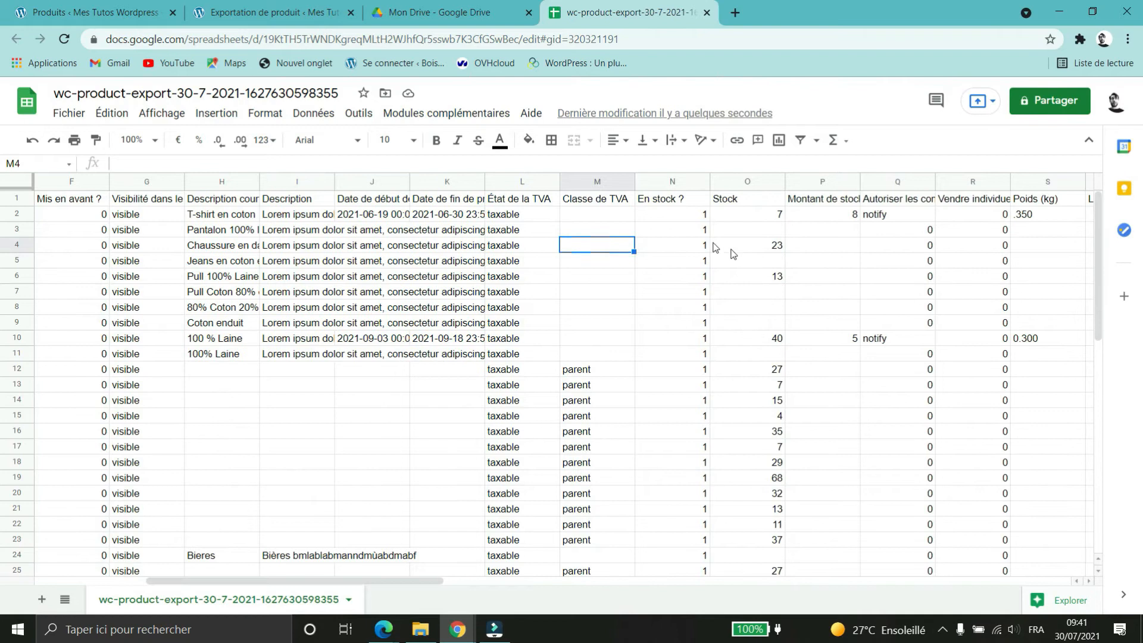
{"action": "left_click", "coordinate": [697, 217]}
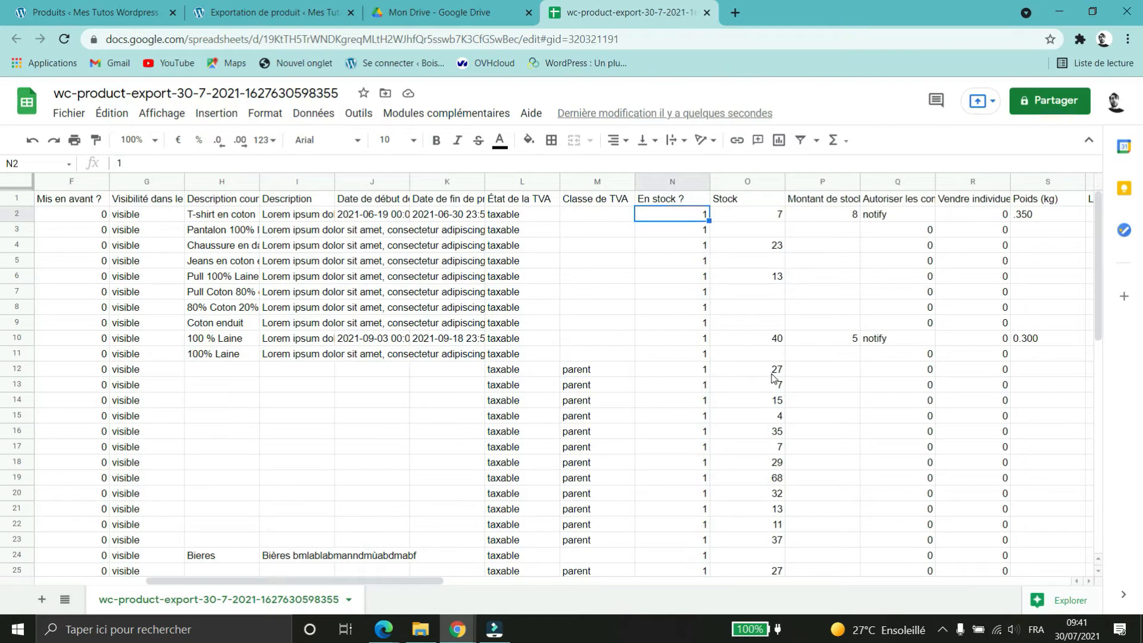
{"action": "scroll", "coordinate": [760, 440], "scroll_direction": "down", "scroll_amount": 3}
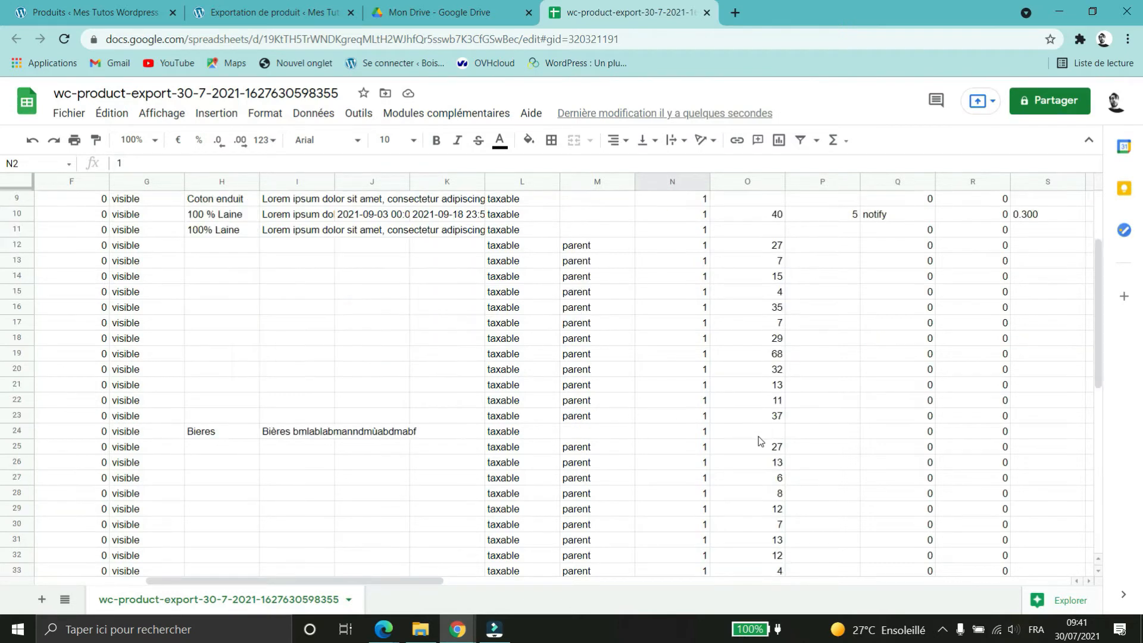
{"action": "scroll", "coordinate": [760, 441], "scroll_direction": "down", "scroll_amount": 6}
{"action": "scroll", "coordinate": [558, 539], "scroll_direction": "up", "scroll_amount": 5}
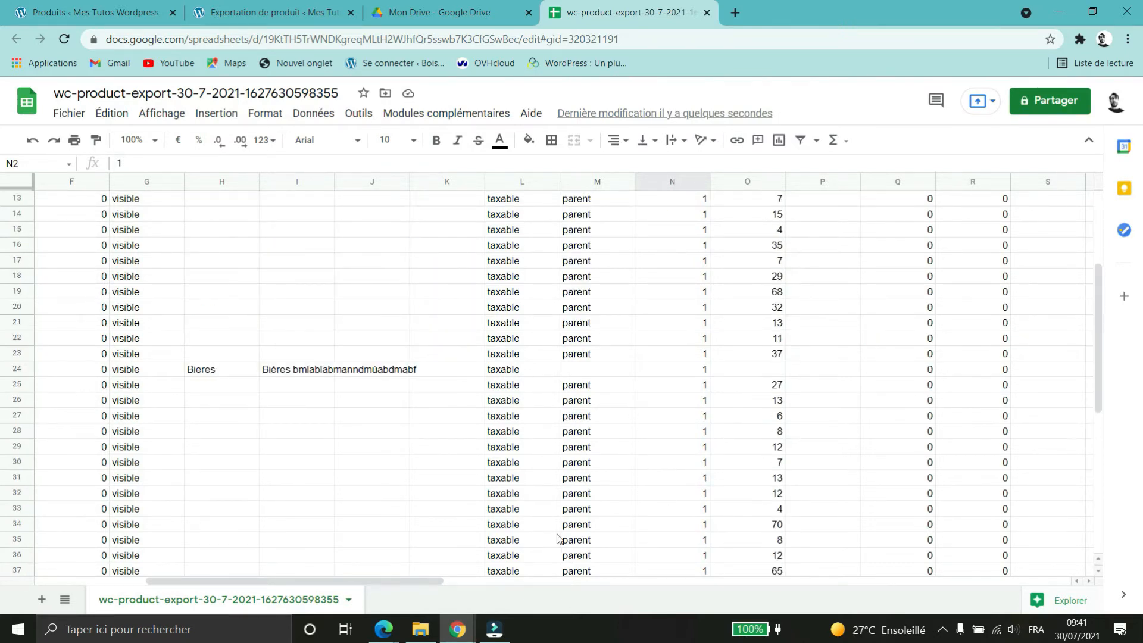
Select the Pull en laine variation rows 25 to 39 and examine their stock quantities.
{"action": "left_click_drag", "start_coordinate": [399, 583], "coordinate": [241, 581]}
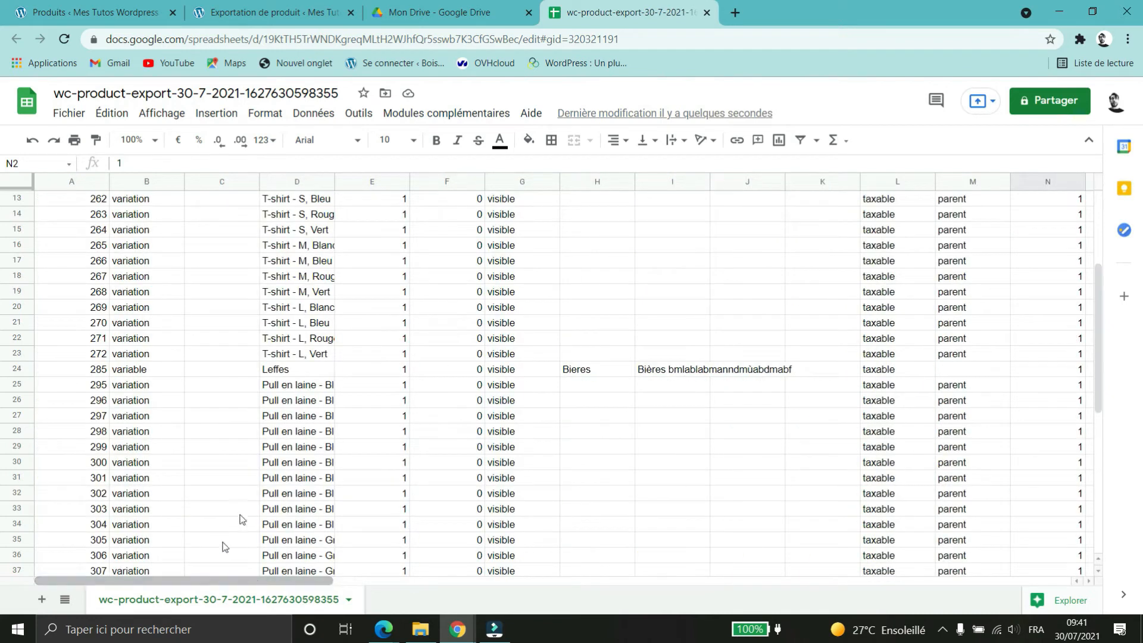
{"action": "left_click", "coordinate": [17, 385]}
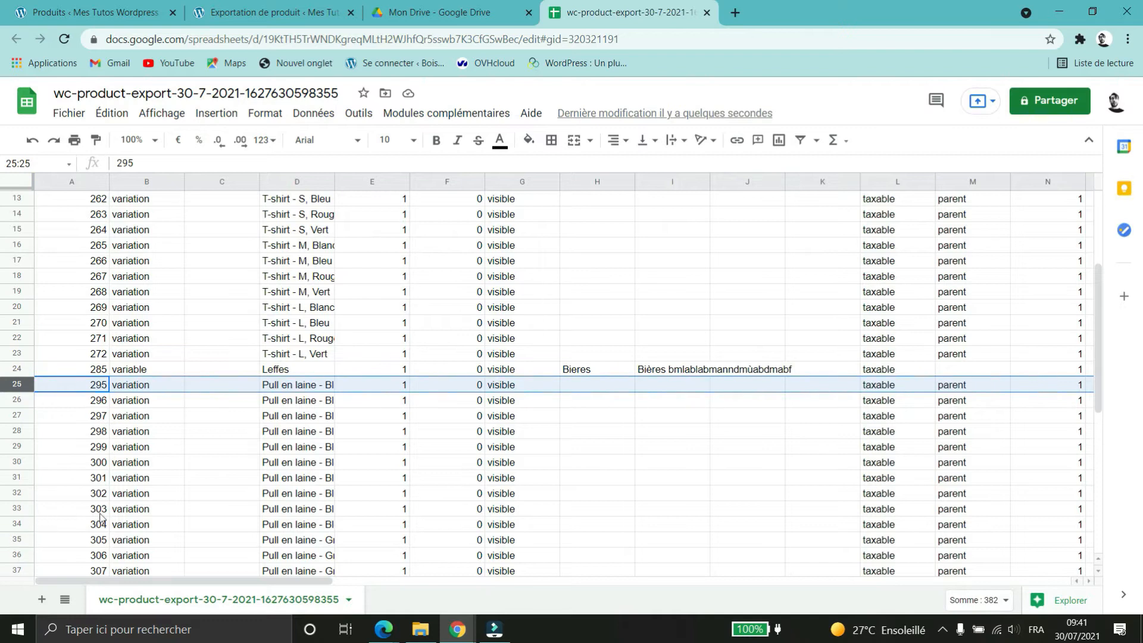
{"action": "scroll", "coordinate": [113, 516], "scroll_direction": "down", "scroll_amount": 4}
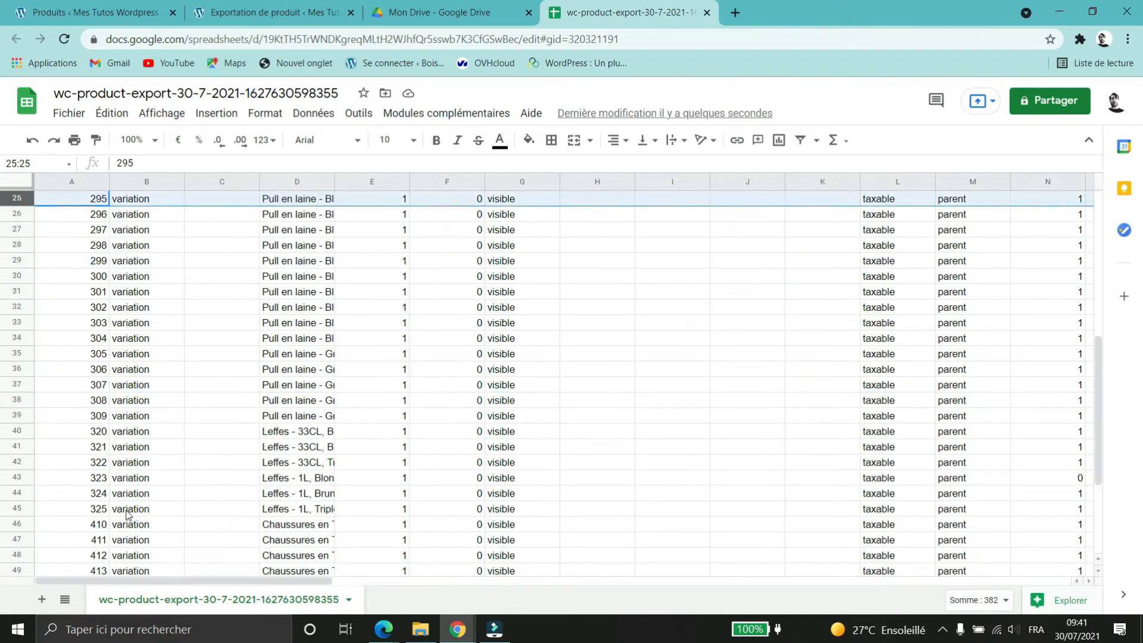
{"action": "left_click", "coordinate": [17, 417], "text": "shift"}
{"action": "left_click_drag", "start_coordinate": [300, 584], "coordinate": [410, 576]}
{"action": "scroll", "coordinate": [738, 481], "scroll_direction": "up", "scroll_amount": 1}
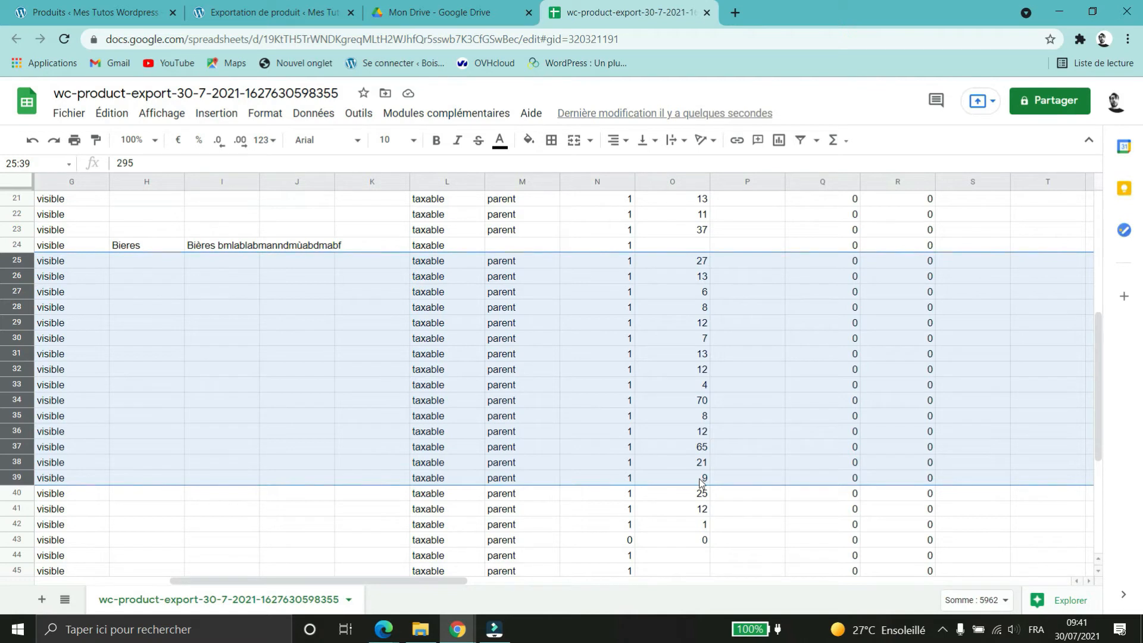
{"action": "left_click_drag", "start_coordinate": [409, 579], "coordinate": [195, 576]}
{"action": "left_click", "coordinate": [199, 571]}
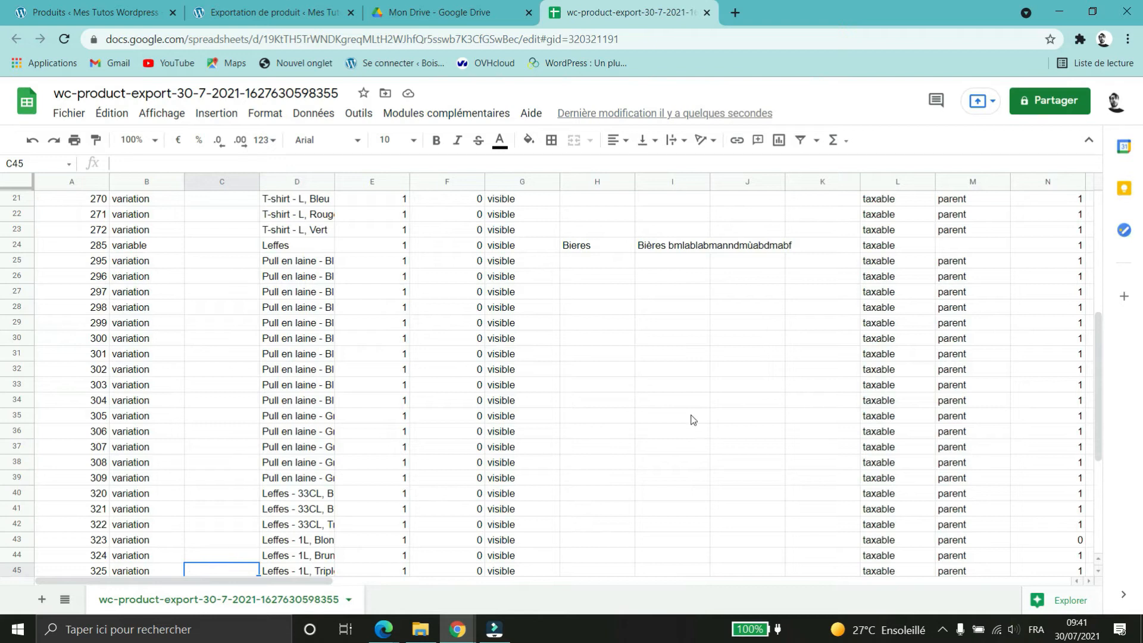
Select rows 25 to 39 again and inspect the stock cells O39, O38 and O37 individually.
{"action": "left_click", "coordinate": [14, 262]}
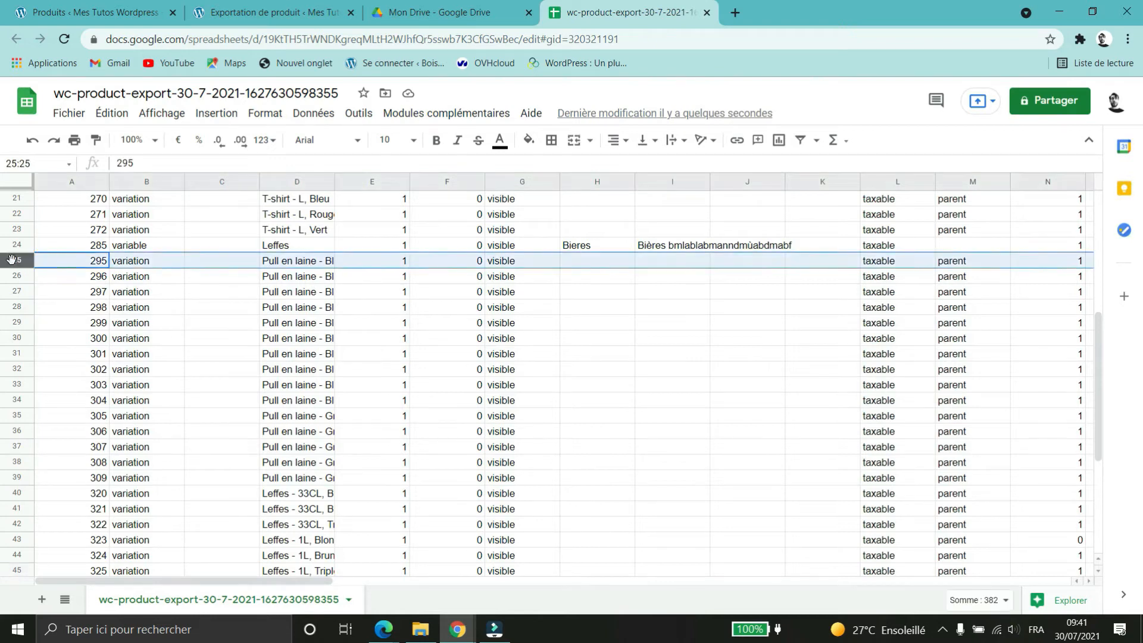
{"action": "left_click", "coordinate": [16, 478], "text": "shift"}
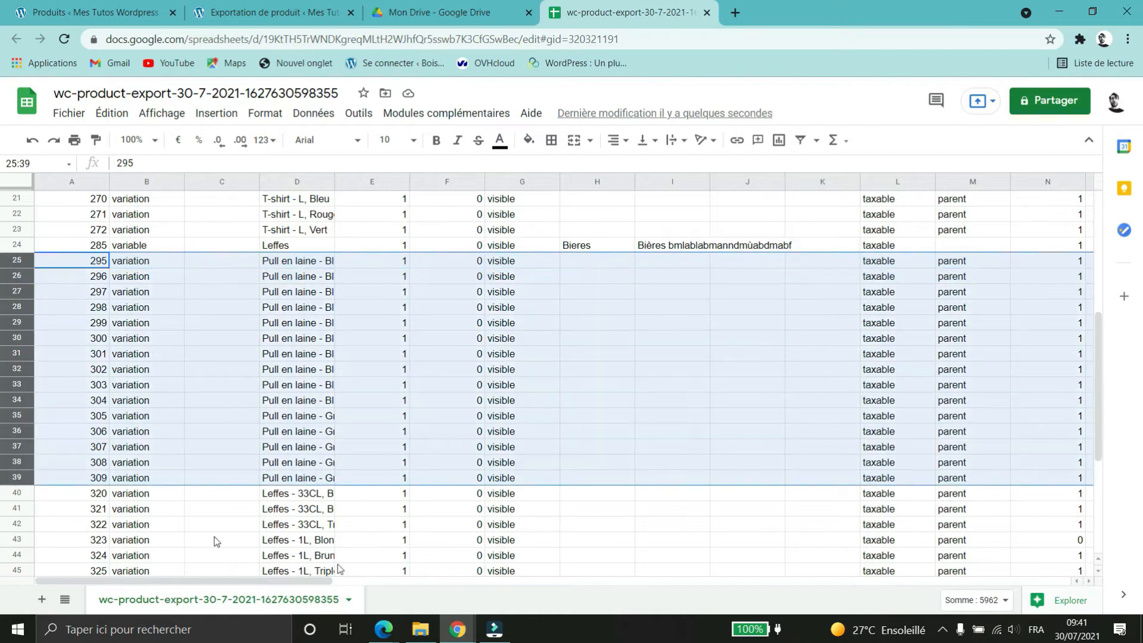
{"action": "left_click_drag", "start_coordinate": [273, 578], "coordinate": [431, 571]}
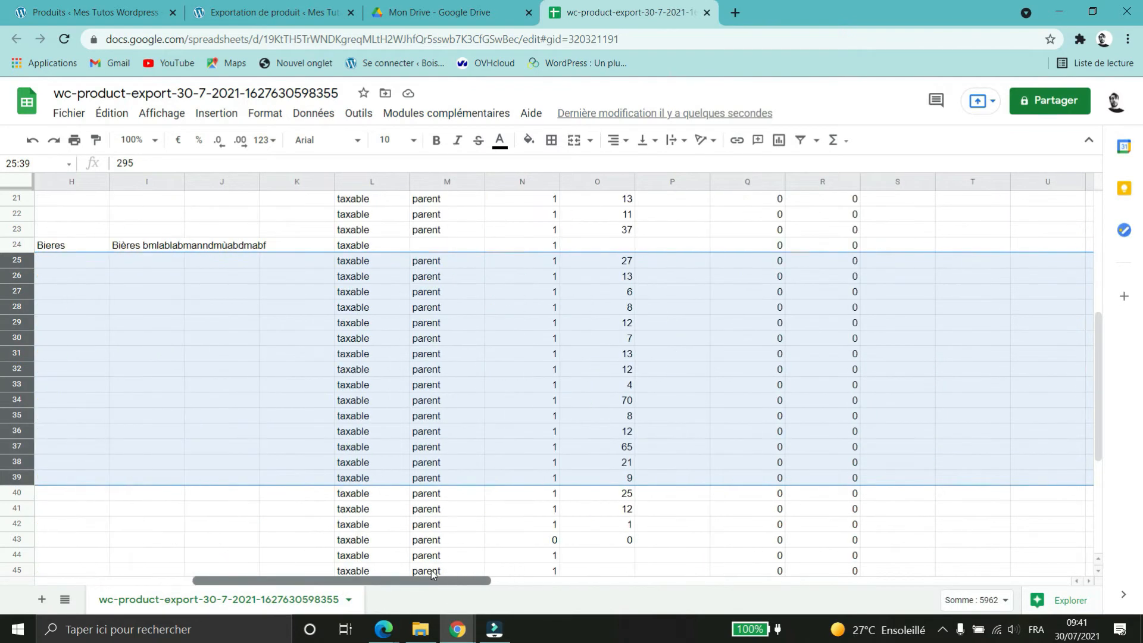
{"action": "left_click", "coordinate": [627, 478]}
{"action": "left_click", "coordinate": [624, 463]}
{"action": "left_click", "coordinate": [623, 447]}
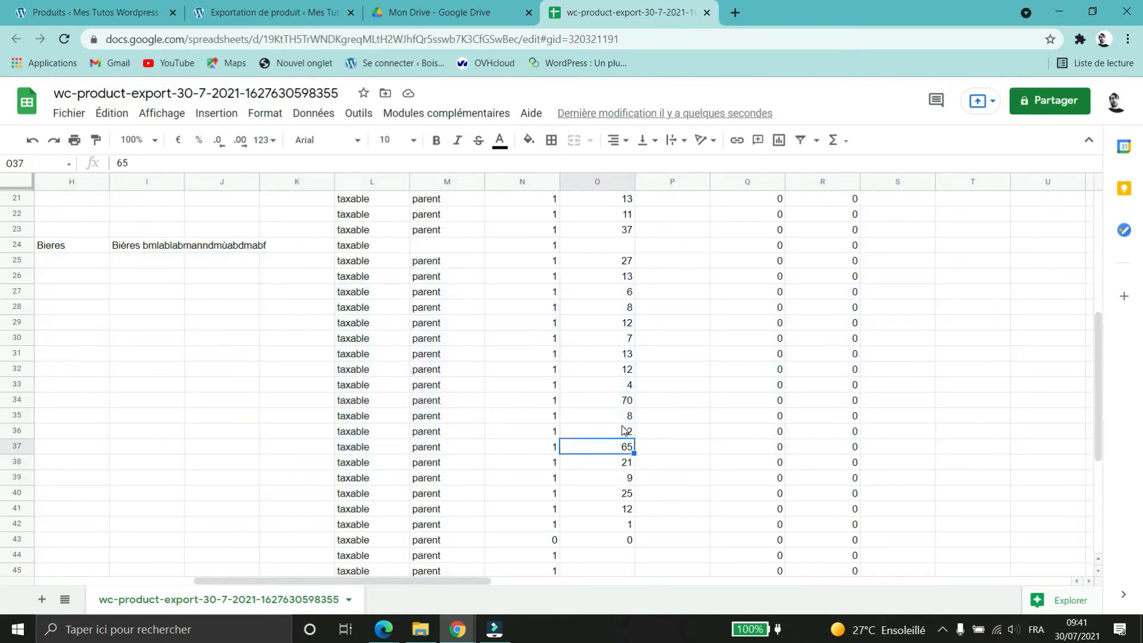
Look through the remaining export columns, including regular price, categories, tags, images and parent product, and return to column A.
{"action": "scroll", "coordinate": [624, 430], "scroll_direction": "up", "scroll_amount": 7}
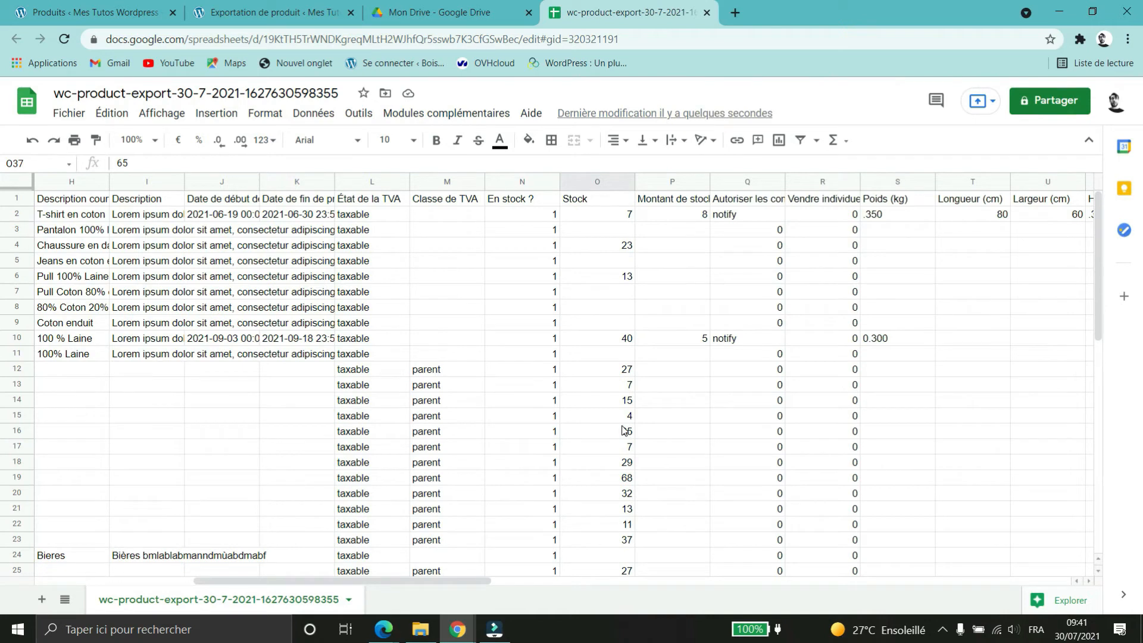
{"action": "scroll", "coordinate": [624, 430], "scroll_direction": "down", "scroll_amount": 2}
{"action": "scroll", "coordinate": [624, 430], "scroll_direction": "up", "scroll_amount": 2}
{"action": "left_click_drag", "start_coordinate": [310, 580], "coordinate": [689, 534]}
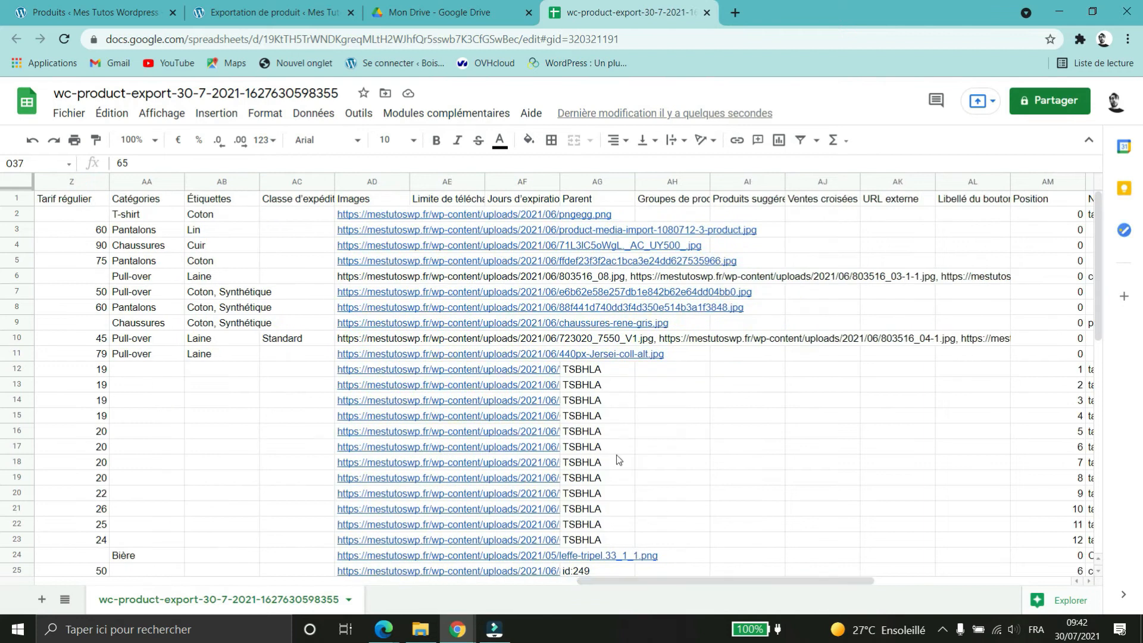
{"action": "scroll", "coordinate": [466, 344], "scroll_direction": "down", "scroll_amount": 8}
{"action": "scroll", "coordinate": [467, 344], "scroll_direction": "up", "scroll_amount": 8}
{"action": "left_click_drag", "start_coordinate": [691, 582], "coordinate": [124, 572]}
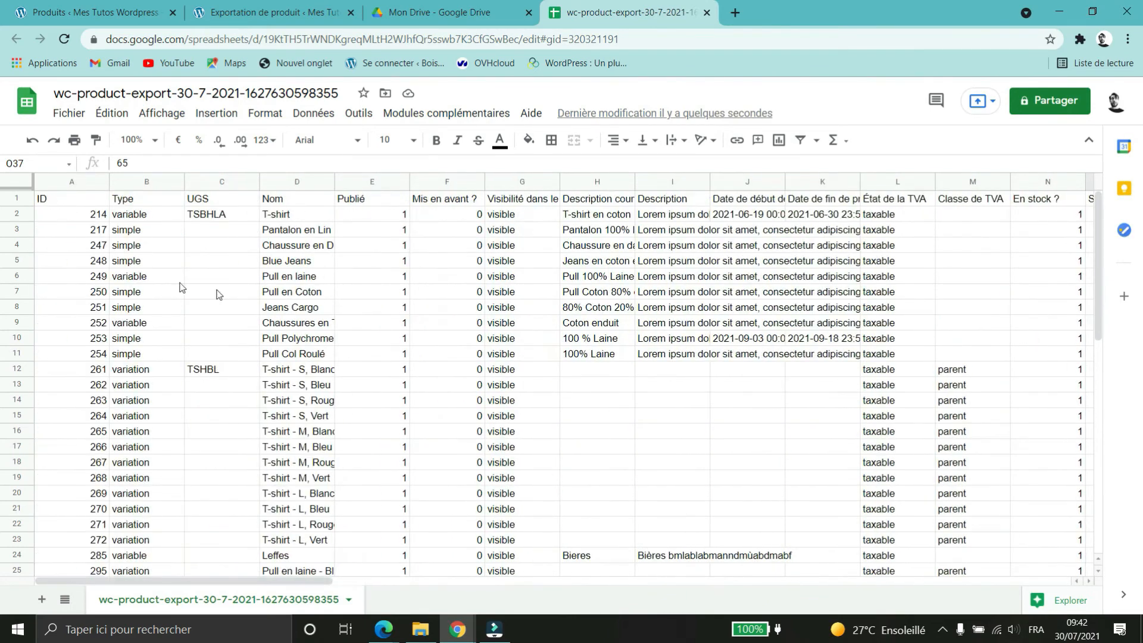
Download the active sheet as comma-separated values (.csv) and dismiss the download notice.
{"action": "left_click", "coordinate": [69, 119]}
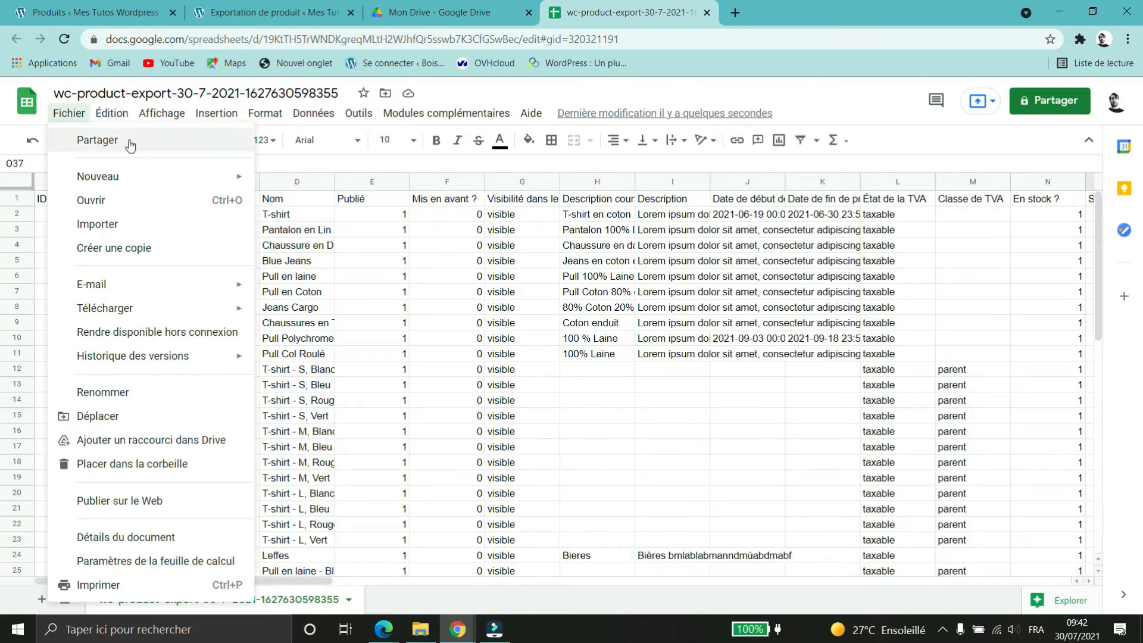
{"action": "mouse_move", "coordinate": [183, 313]}
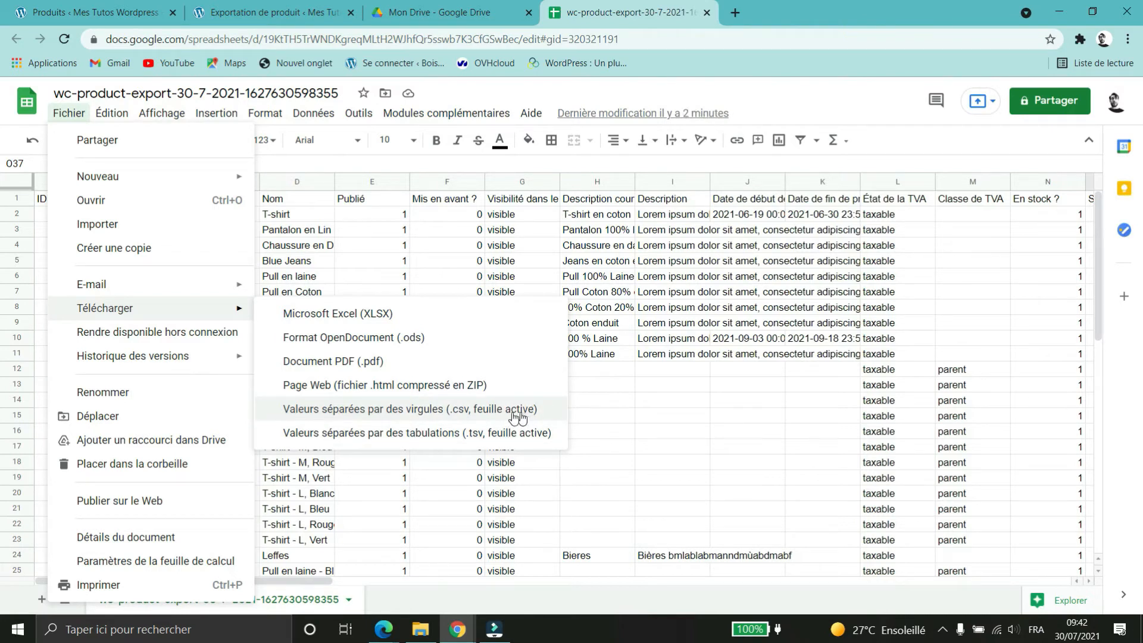
{"action": "left_click", "coordinate": [478, 410]}
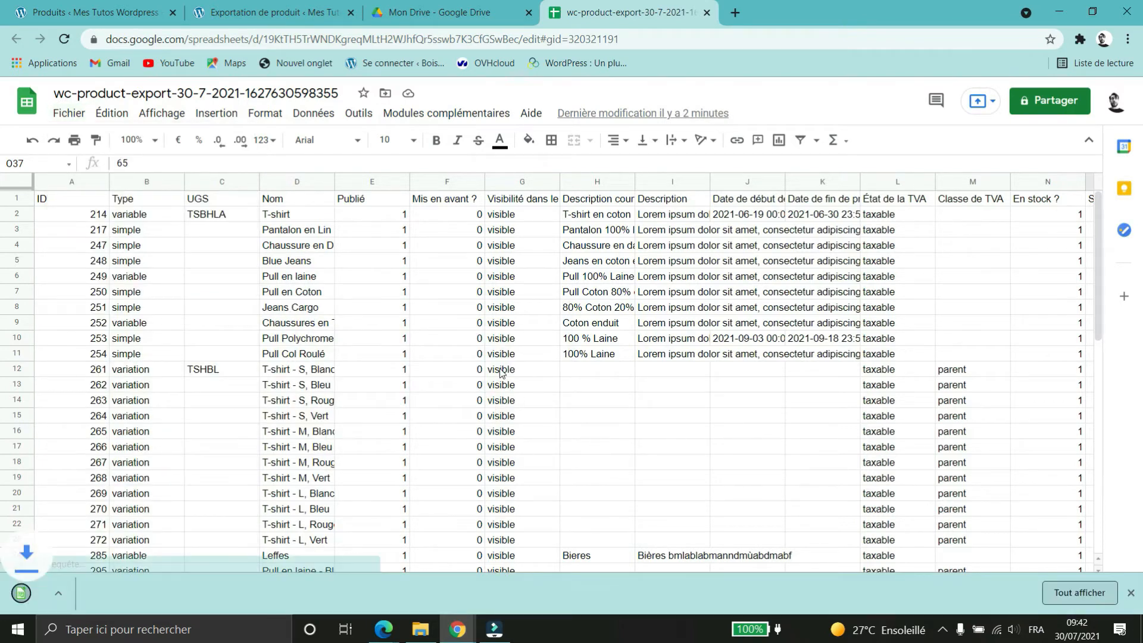
{"action": "left_click", "coordinate": [1131, 594]}
Switch back to the WordPress admin and open the product CSV importer from the product list.
{"action": "left_click", "coordinate": [234, 12]}
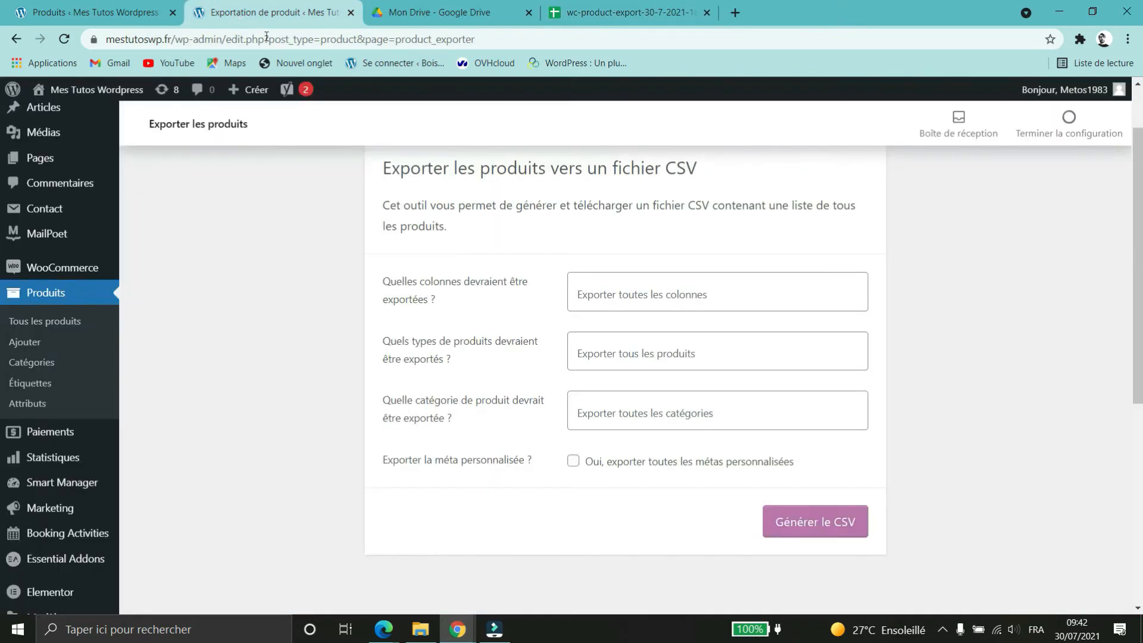
{"action": "scroll", "coordinate": [459, 183], "scroll_direction": "up", "scroll_amount": 2}
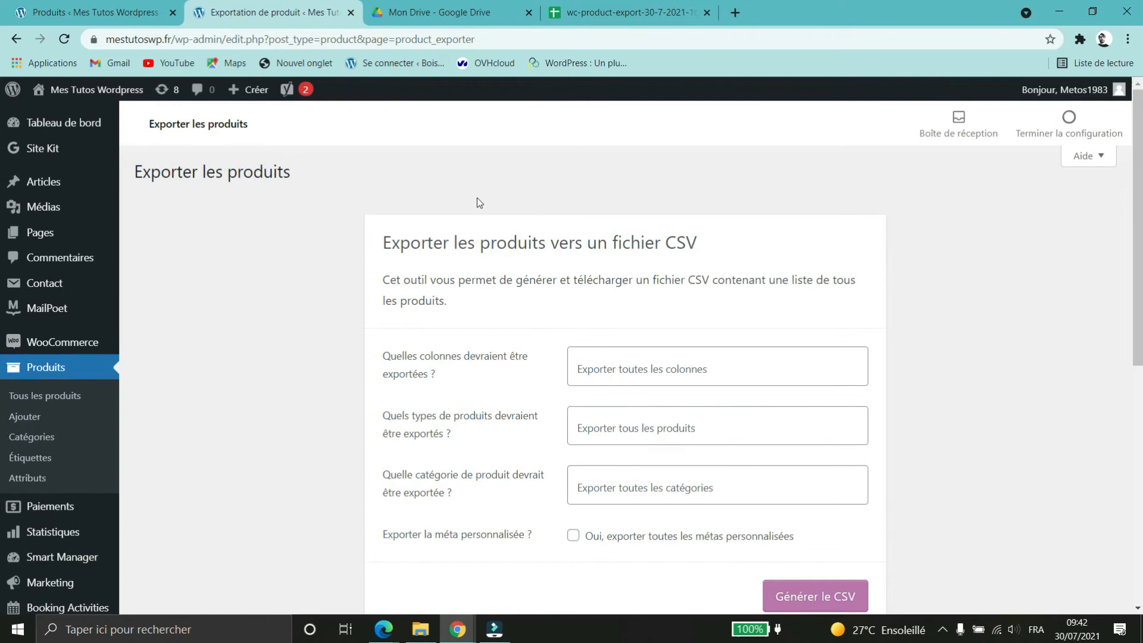
{"action": "left_click", "coordinate": [50, 368]}
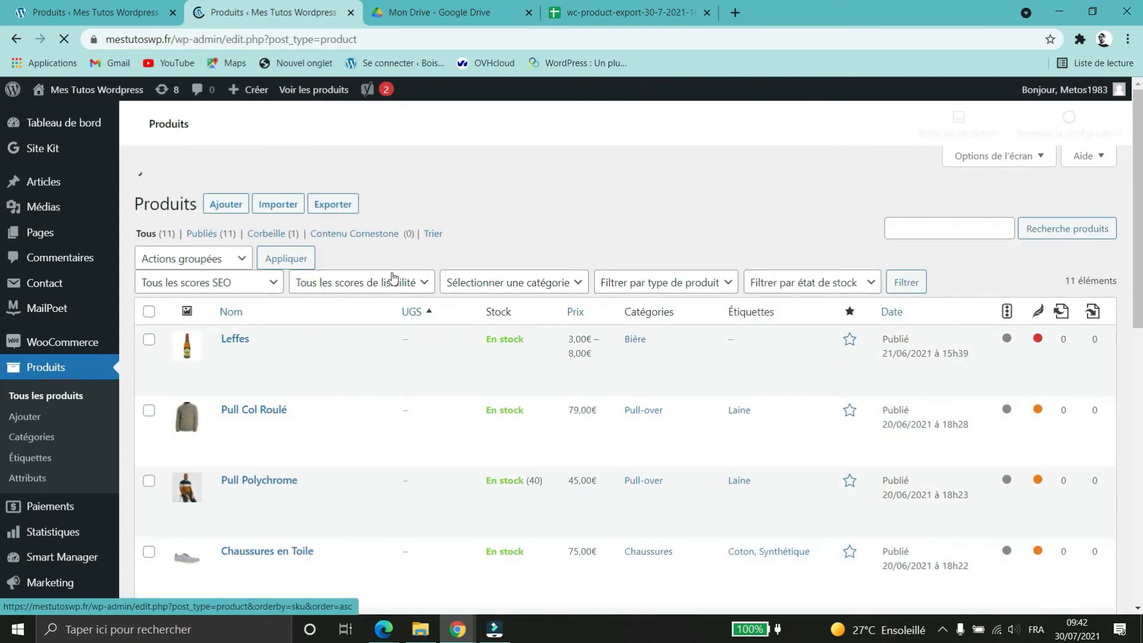
{"action": "left_click", "coordinate": [278, 206]}
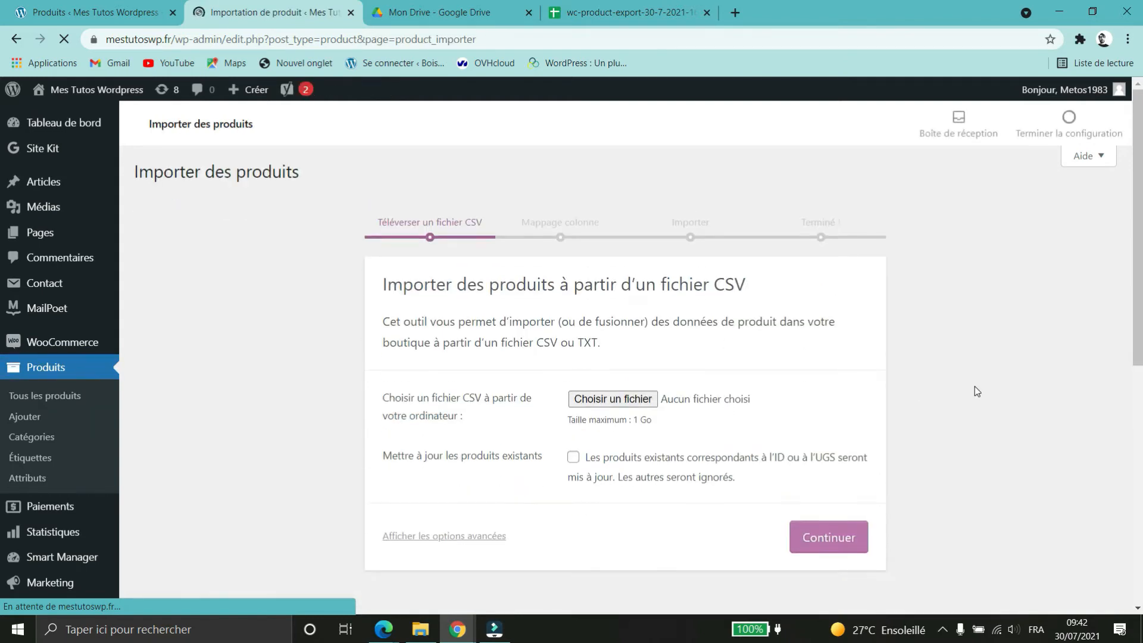
{"action": "left_click", "coordinate": [610, 402]}
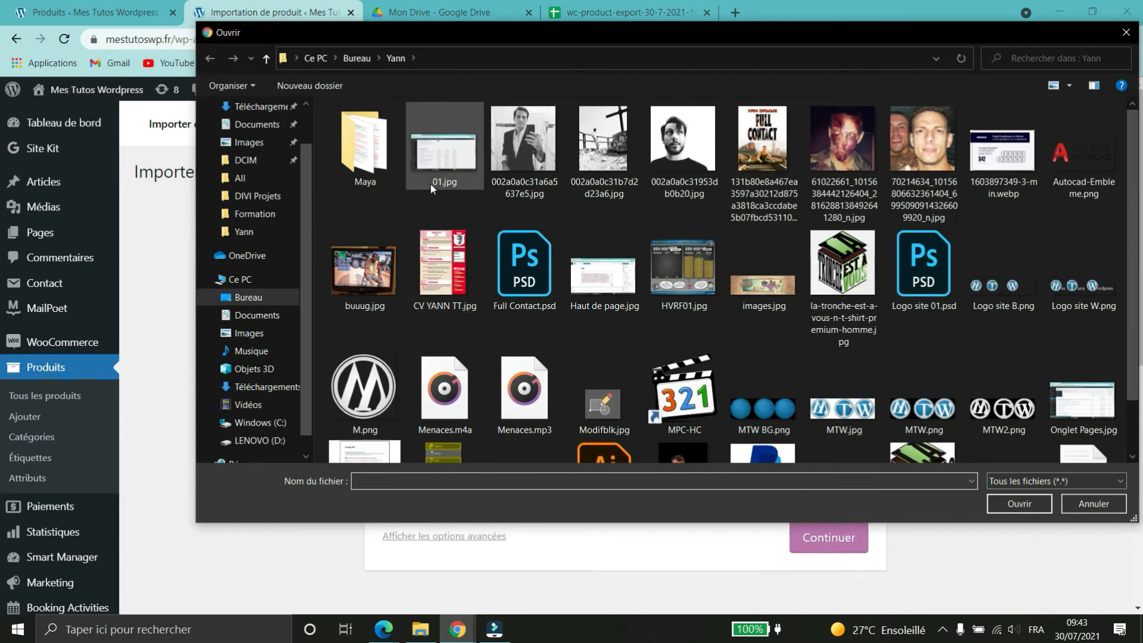
{"action": "left_click", "coordinate": [259, 386]}
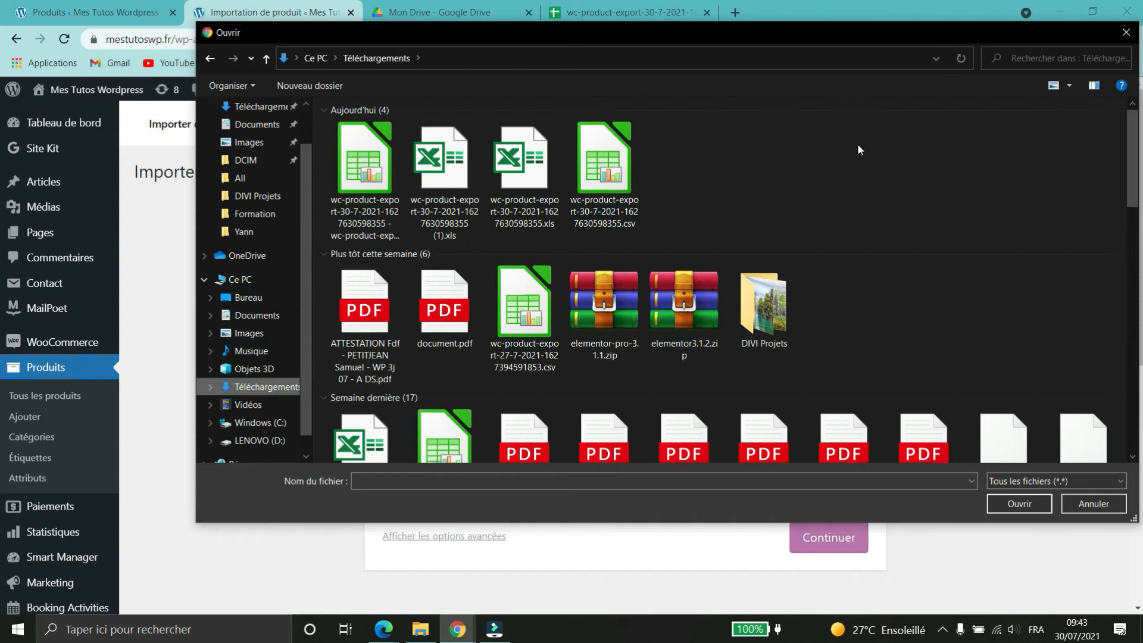
{"action": "left_click", "coordinate": [1126, 32]}
{"action": "left_click", "coordinate": [609, 400]}
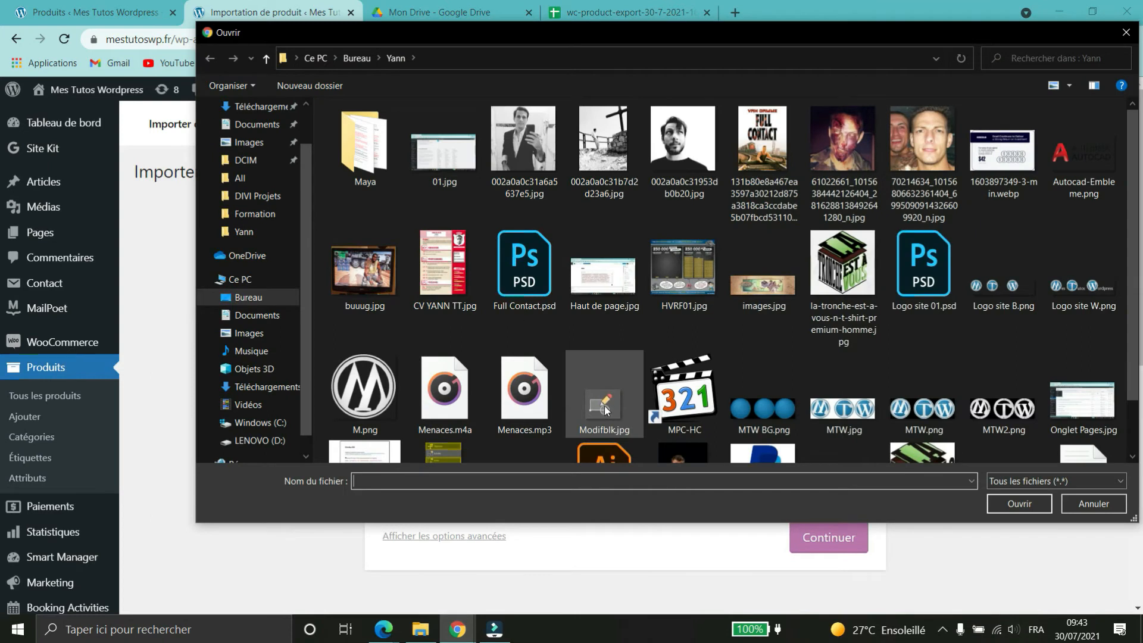
{"action": "left_click", "coordinate": [250, 106]}
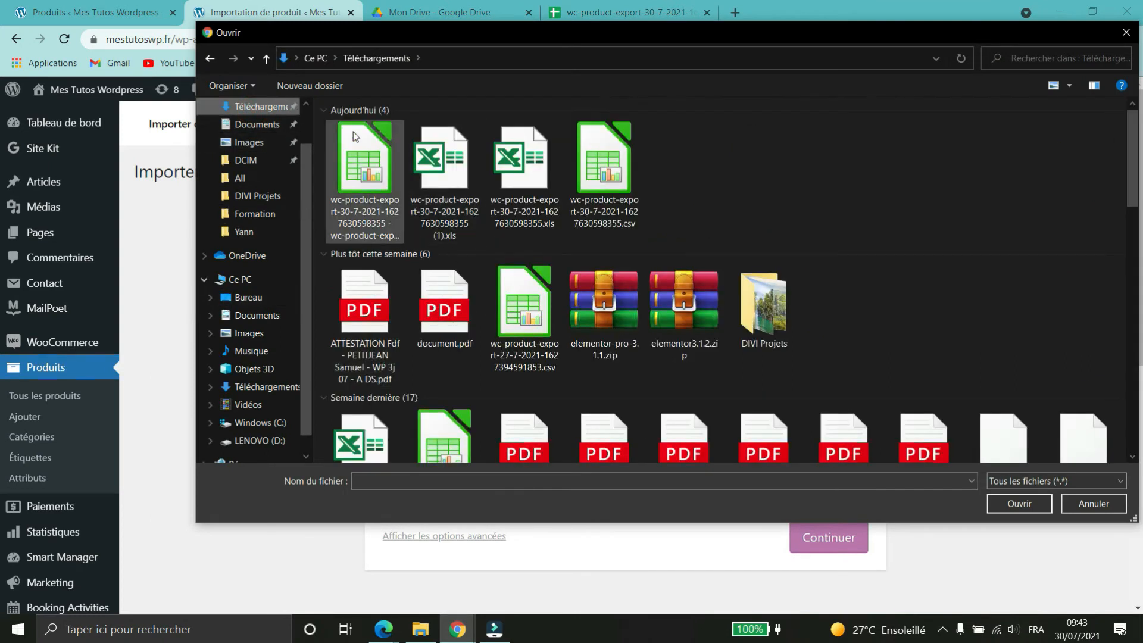
{"action": "left_click", "coordinate": [374, 172]}
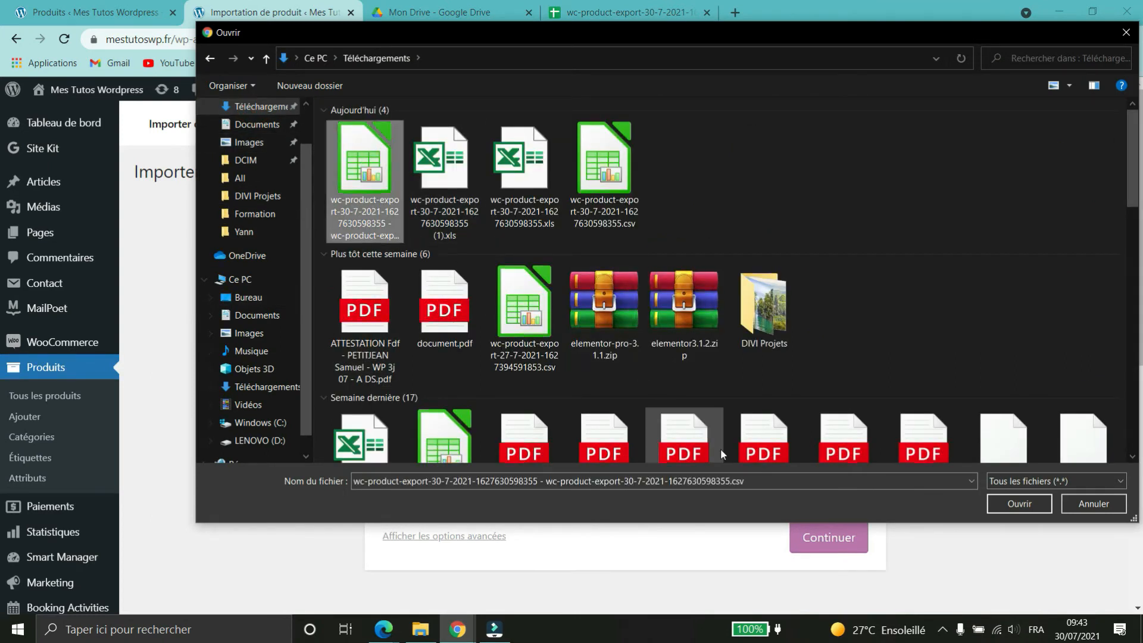
{"action": "left_click", "coordinate": [1012, 502]}
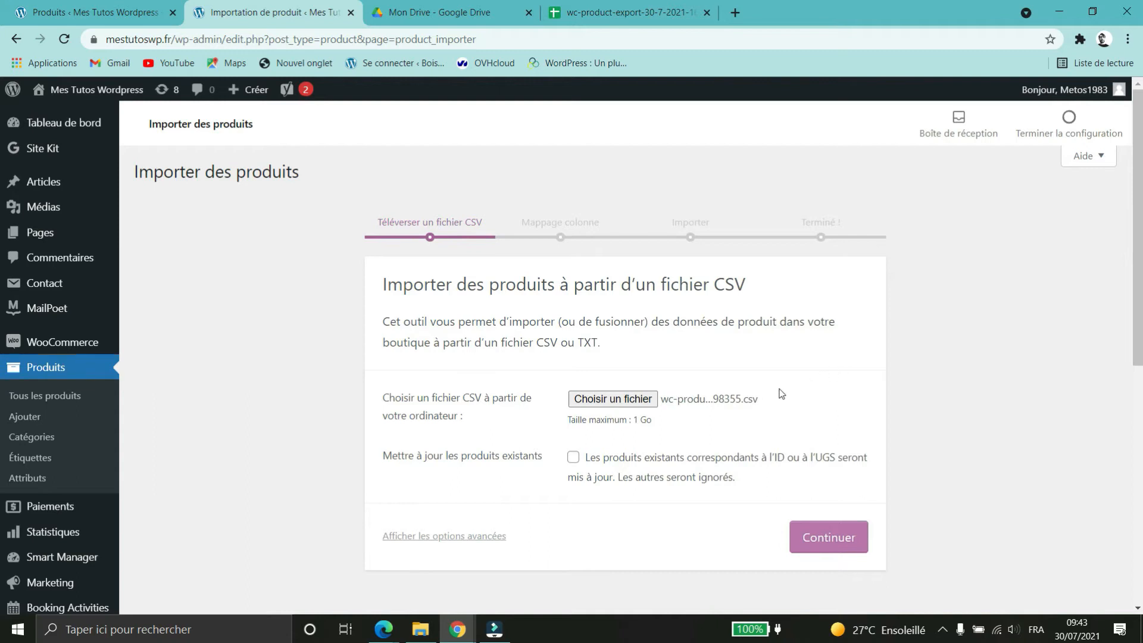
Enable updating existing products that match by ID or UGS and continue to the column mapping.
{"action": "scroll", "coordinate": [781, 392], "scroll_direction": "down", "scroll_amount": 4}
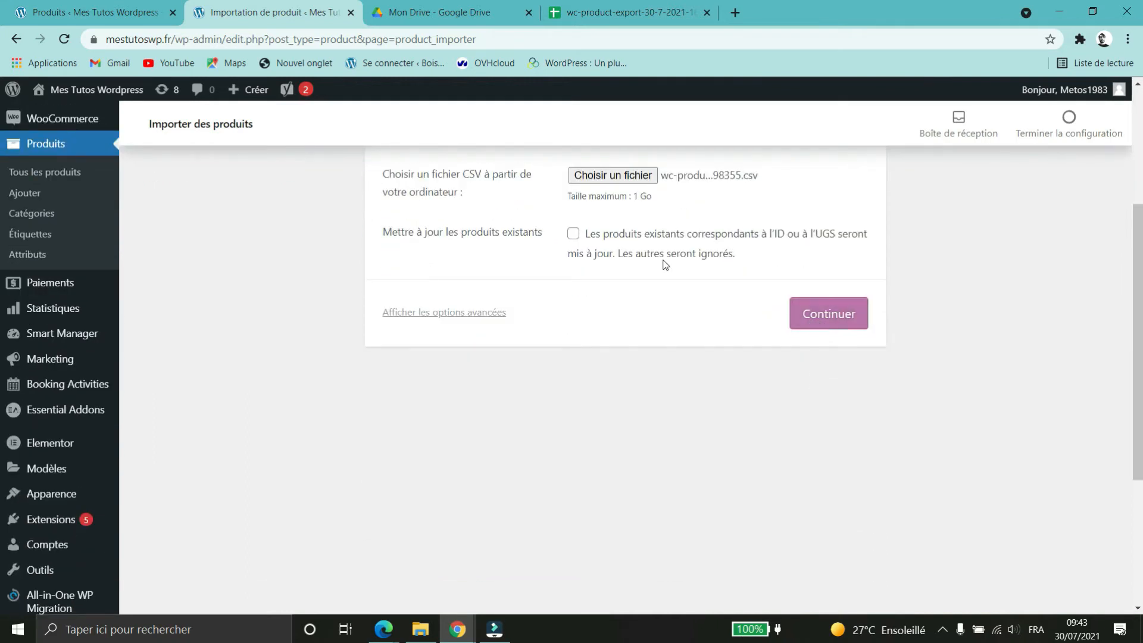
{"action": "left_click", "coordinate": [574, 236]}
{"action": "left_click", "coordinate": [842, 325]}
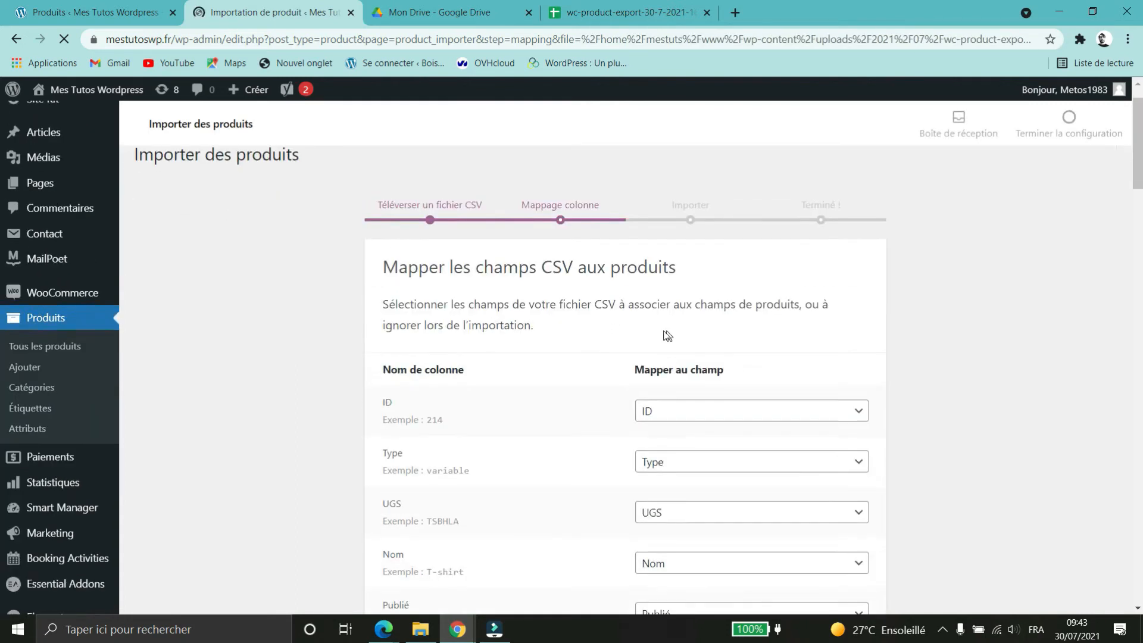
Compare the first mapped CSV fields, such as ID, Type, UGS and Nom, with the column headers in the Google Sheets export.
{"action": "scroll", "coordinate": [867, 277], "scroll_direction": "down", "scroll_amount": 3}
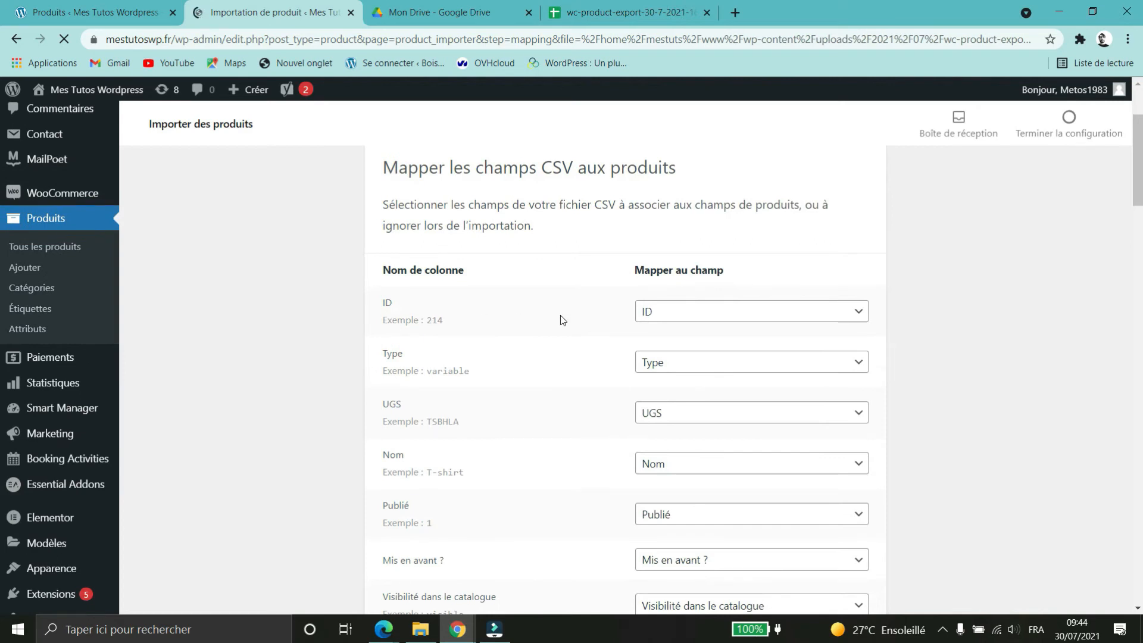
{"action": "left_click", "coordinate": [435, 312]}
{"action": "left_click", "coordinate": [635, 14]}
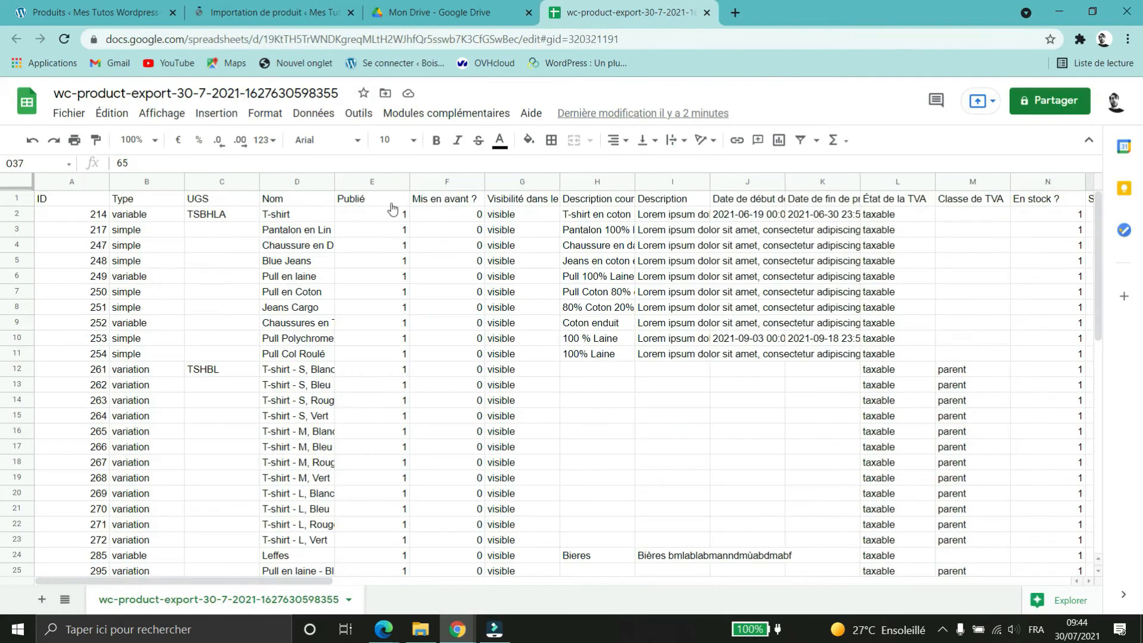
{"action": "left_click", "coordinate": [296, 24]}
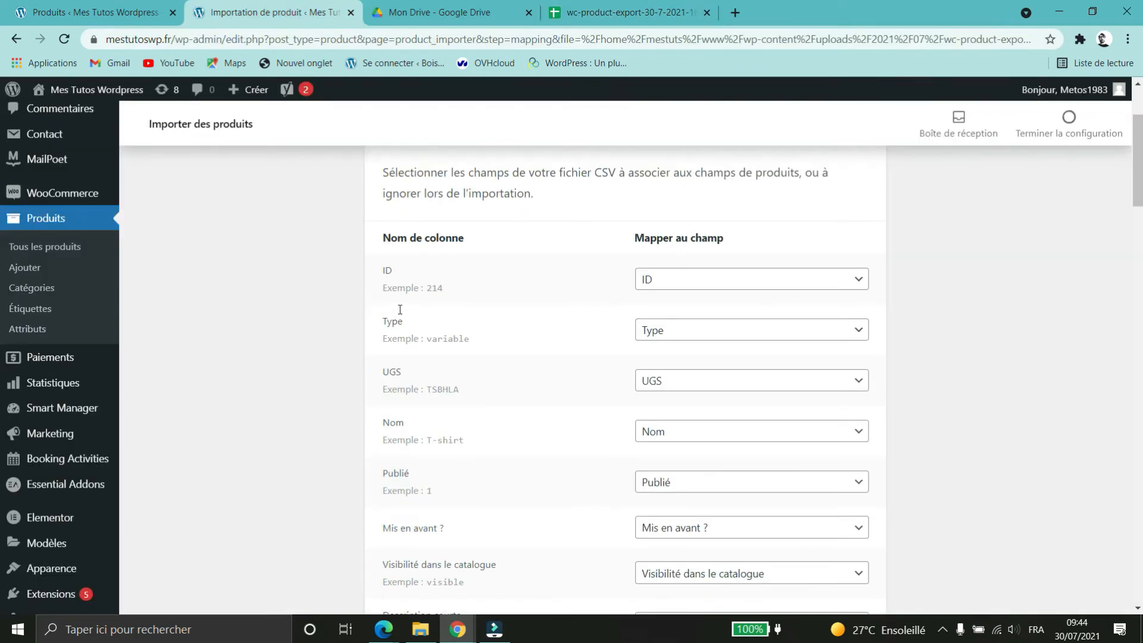
{"action": "left_click", "coordinate": [595, 13]}
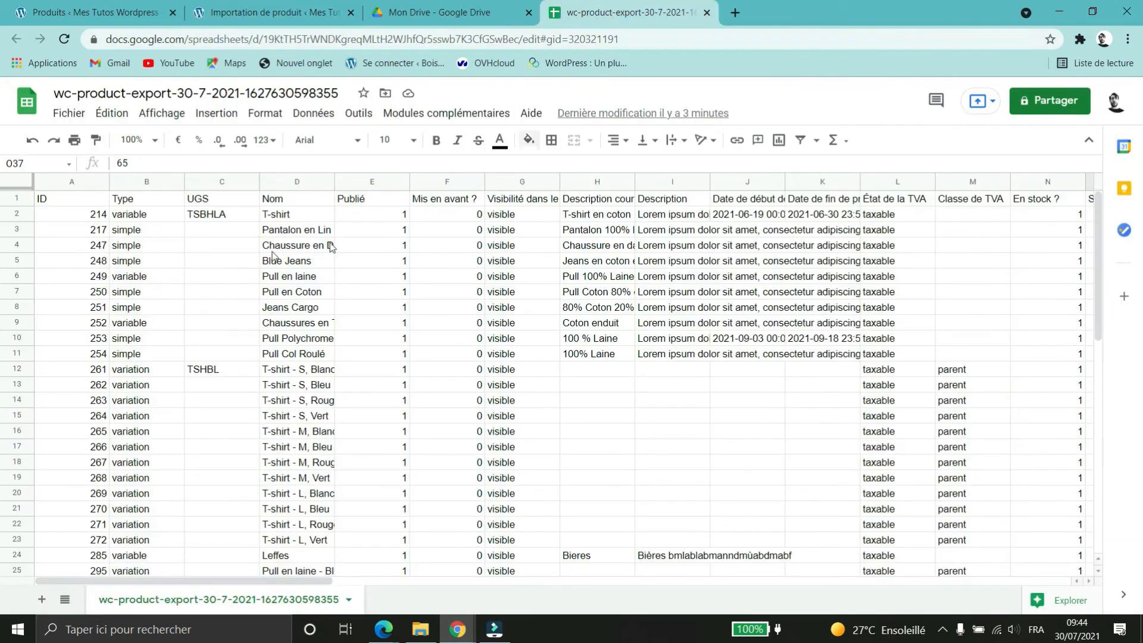
{"action": "left_click", "coordinate": [284, 13]}
Review the remaining field mappings down to the attribute 2 fields, checking them against the spreadsheet columns.
{"action": "scroll", "coordinate": [708, 440], "scroll_direction": "down", "scroll_amount": 3}
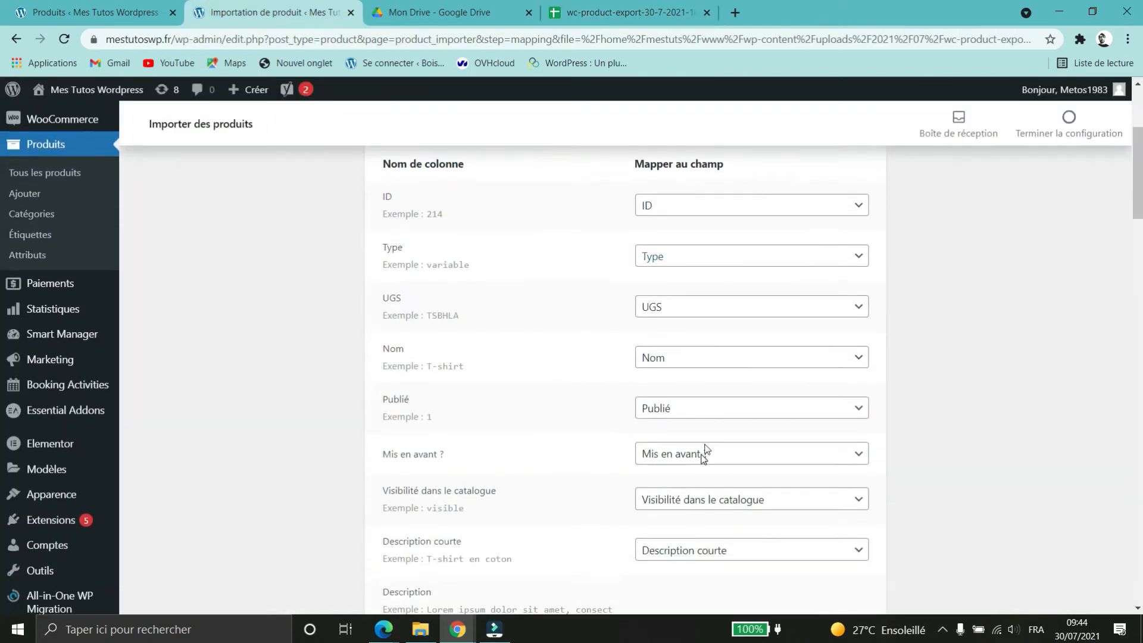
{"action": "scroll", "coordinate": [510, 242], "scroll_direction": "down", "scroll_amount": 2}
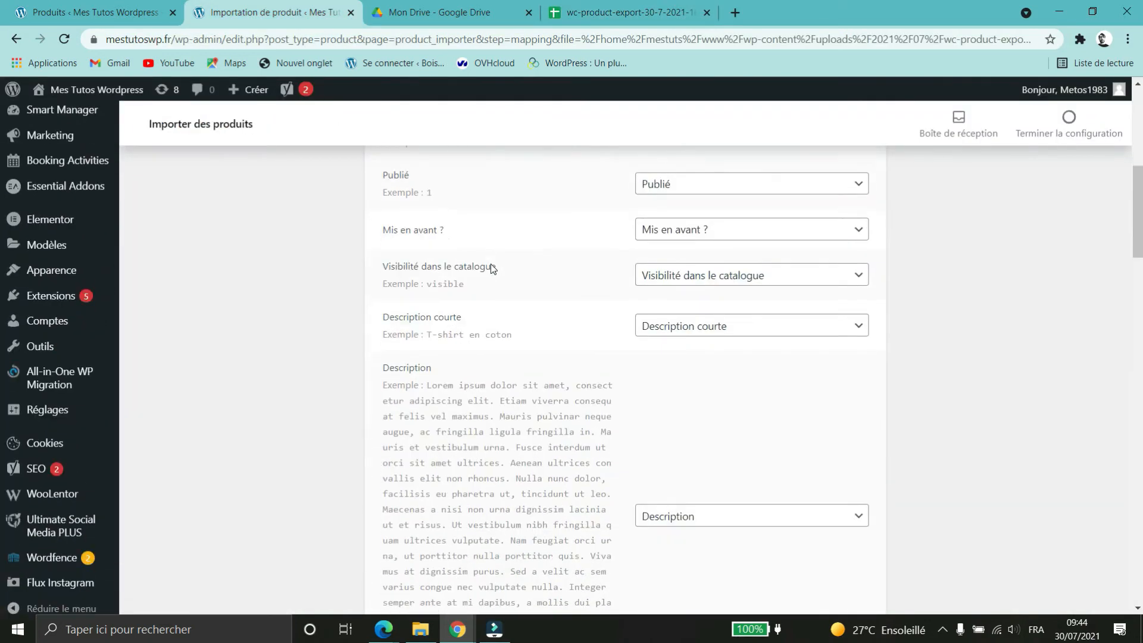
{"action": "scroll", "coordinate": [626, 379], "scroll_direction": "down", "scroll_amount": 3}
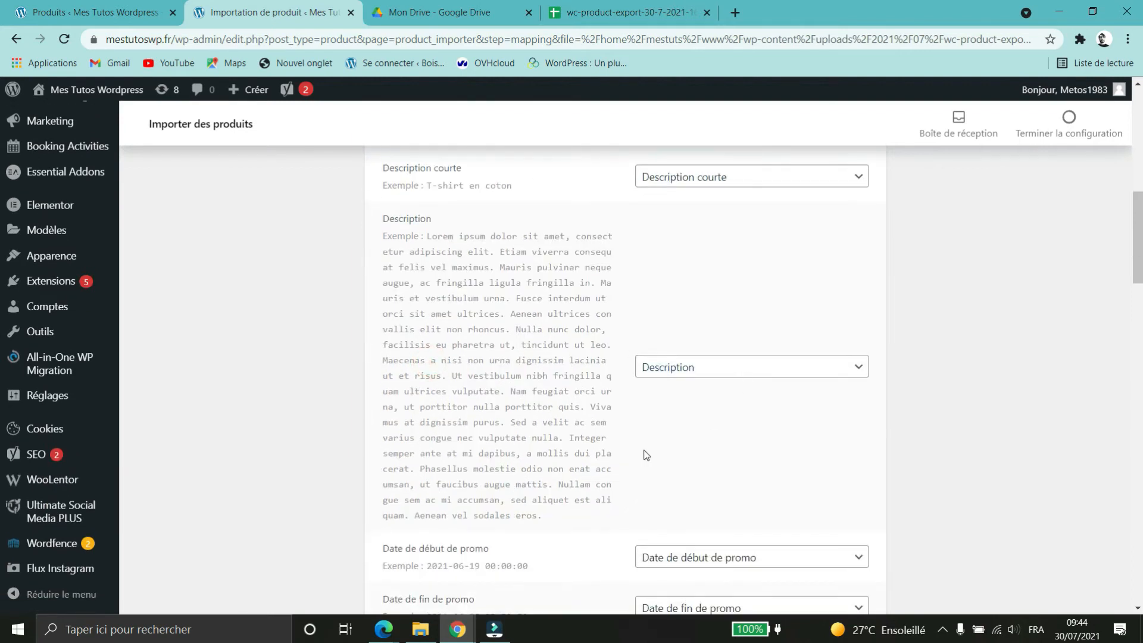
{"action": "scroll", "coordinate": [645, 454], "scroll_direction": "down", "scroll_amount": 5}
{"action": "scroll", "coordinate": [551, 426], "scroll_direction": "down", "scroll_amount": 15}
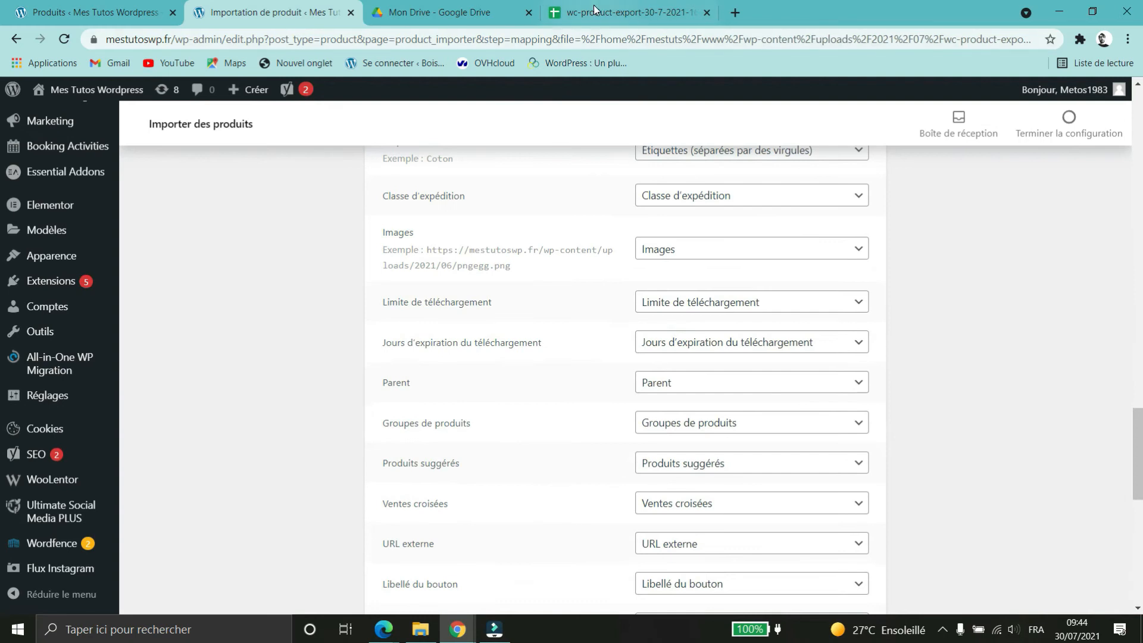
{"action": "left_click", "coordinate": [595, 12]}
{"action": "left_click", "coordinate": [273, 12]}
{"action": "scroll", "coordinate": [618, 295], "scroll_direction": "down", "scroll_amount": 2}
{"action": "scroll", "coordinate": [619, 294], "scroll_direction": "down", "scroll_amount": 7}
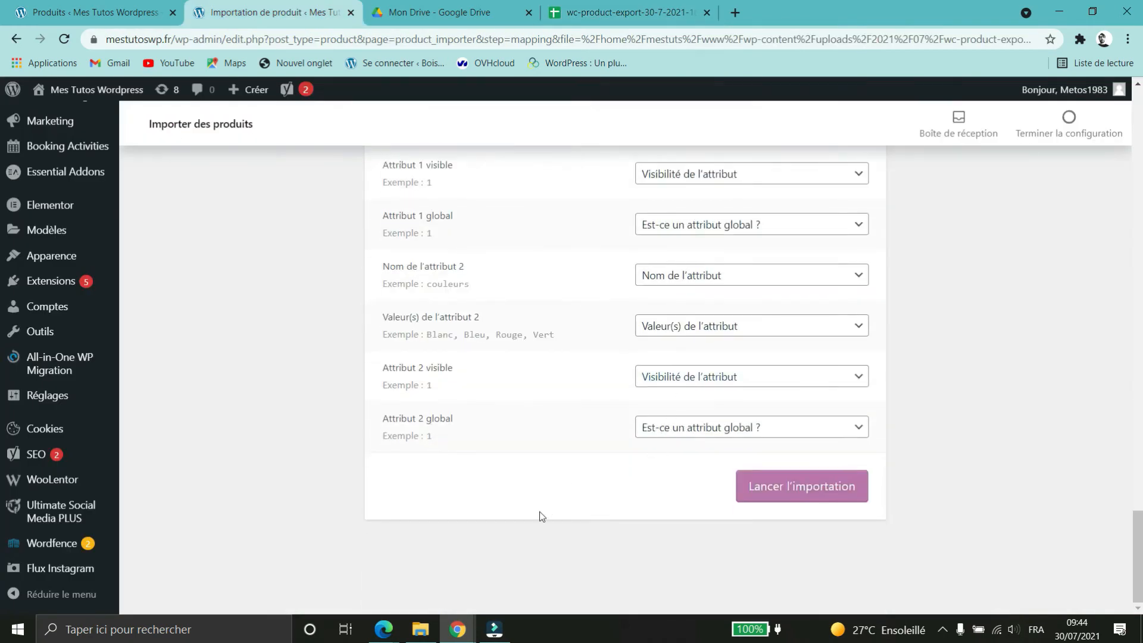
{"action": "scroll", "coordinate": [583, 476], "scroll_direction": "up", "scroll_amount": 3}
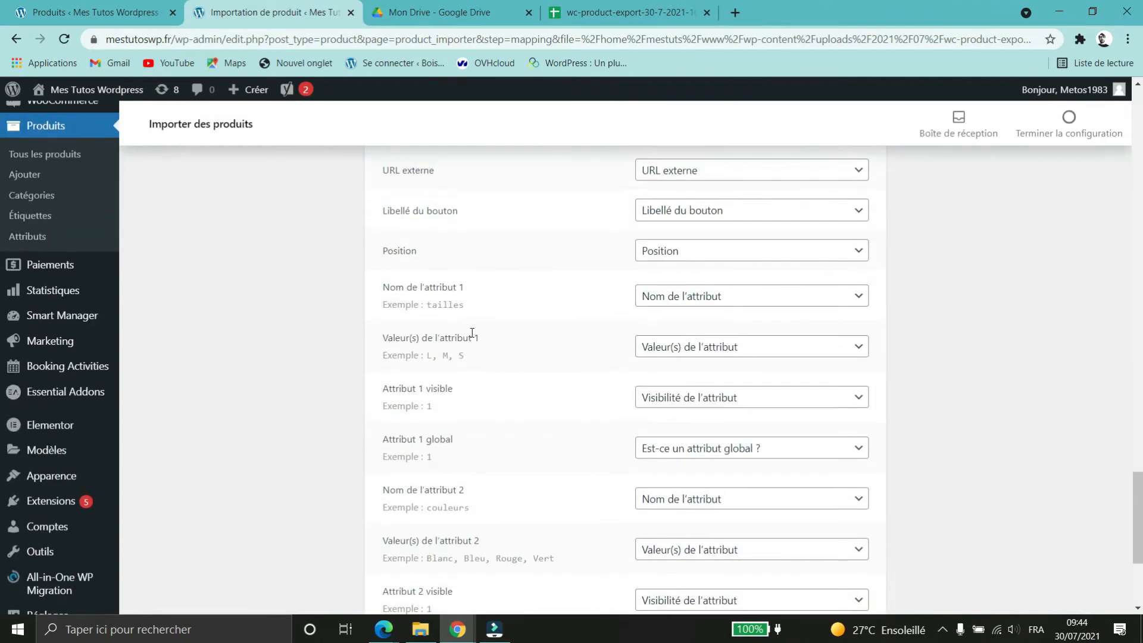
{"action": "scroll", "coordinate": [758, 431], "scroll_direction": "down", "scroll_amount": 4}
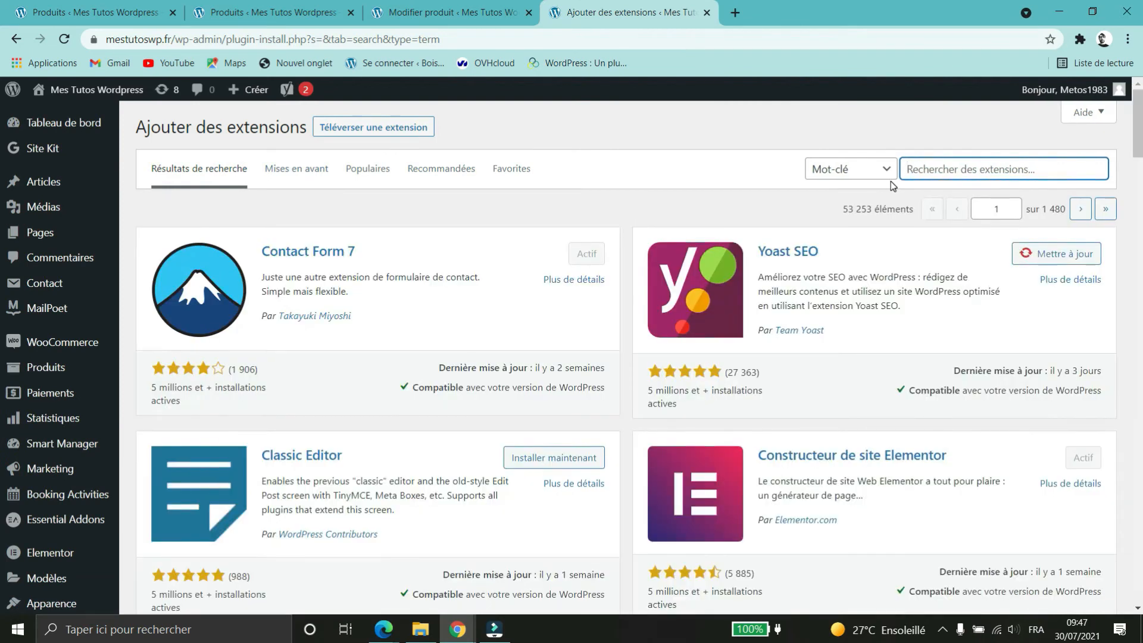
Search the WordPress plugin directory for "woocommerce stock" and look through the stock management plugins.
{"action": "left_click", "coordinate": [917, 169]}
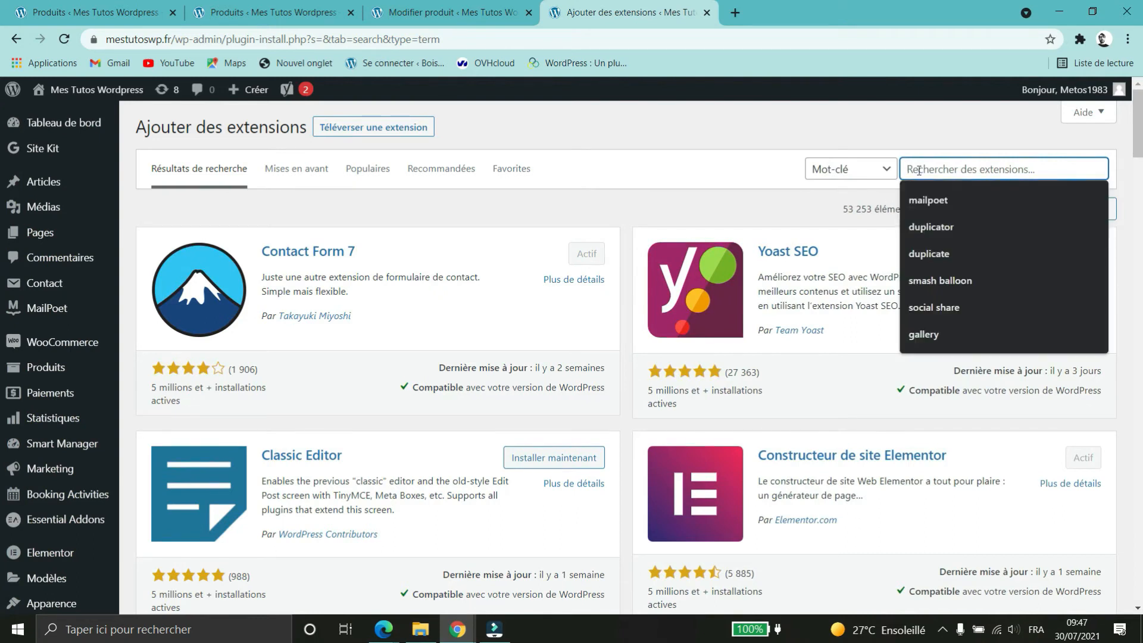
{"action": "type", "text": "woocommerce"}
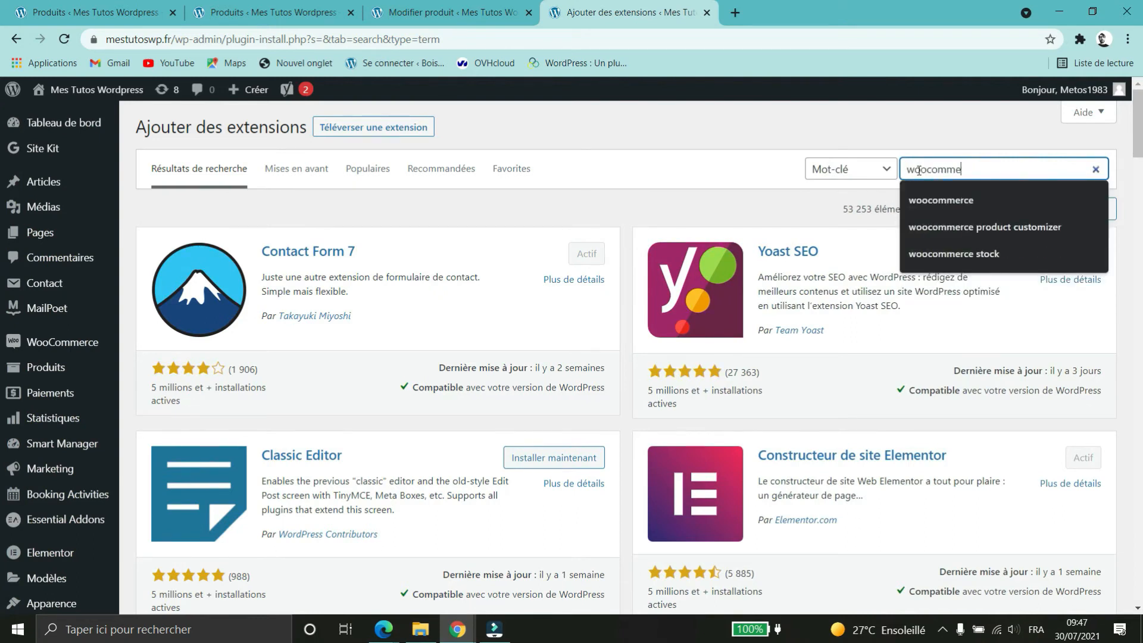
{"action": "type", "text": " stock"}
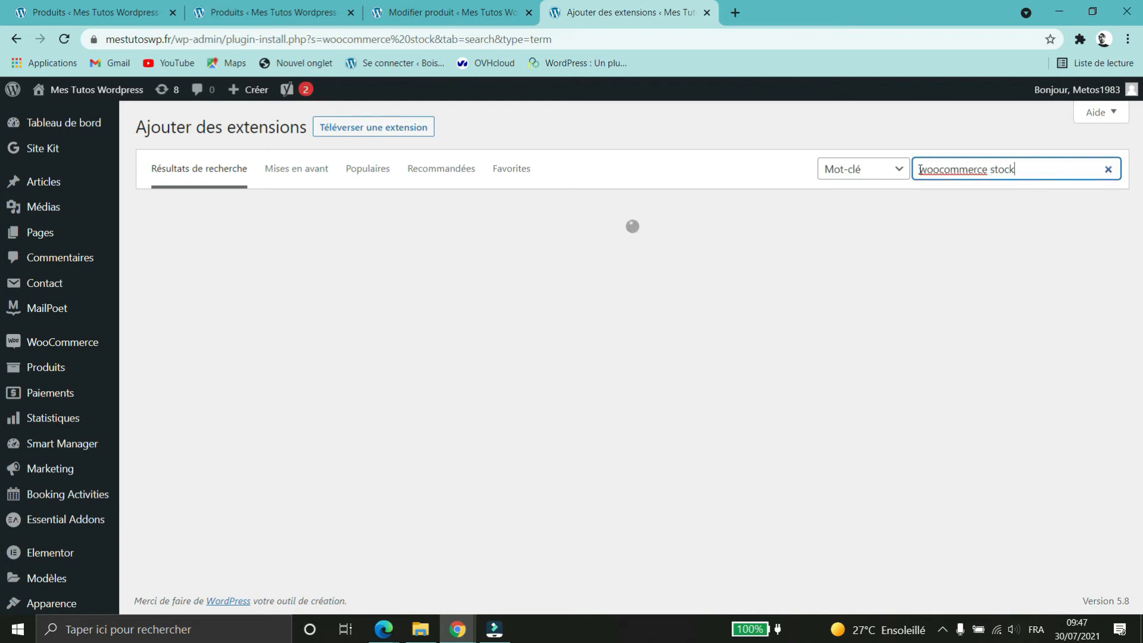
{"action": "scroll", "coordinate": [851, 189], "scroll_direction": "down", "scroll_amount": 1}
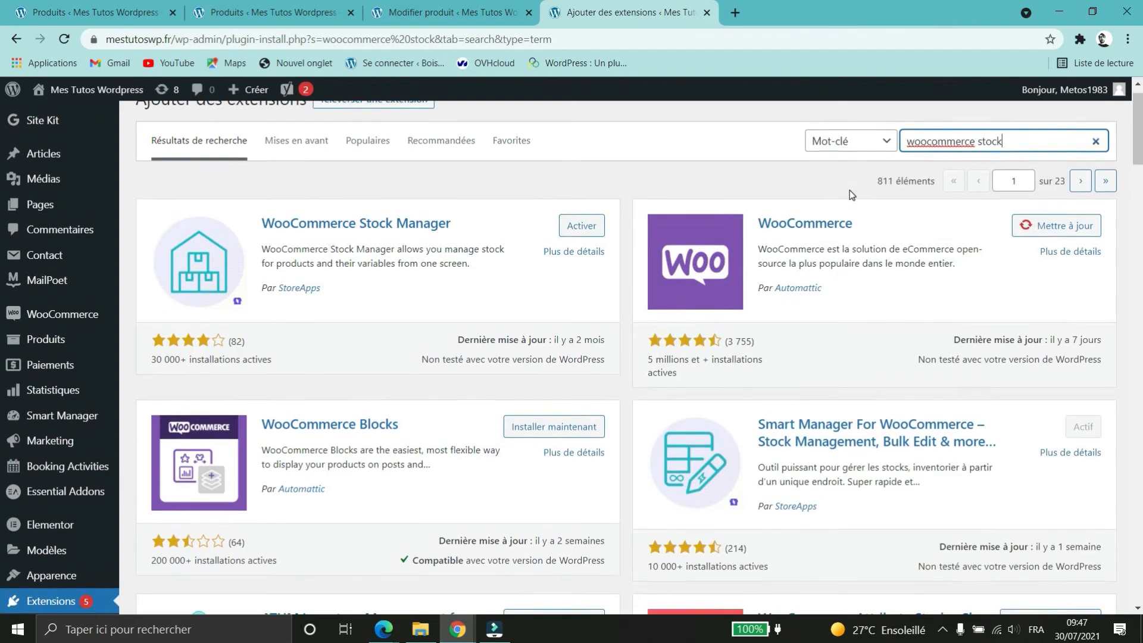
{"action": "scroll", "coordinate": [850, 191], "scroll_direction": "down", "scroll_amount": 2}
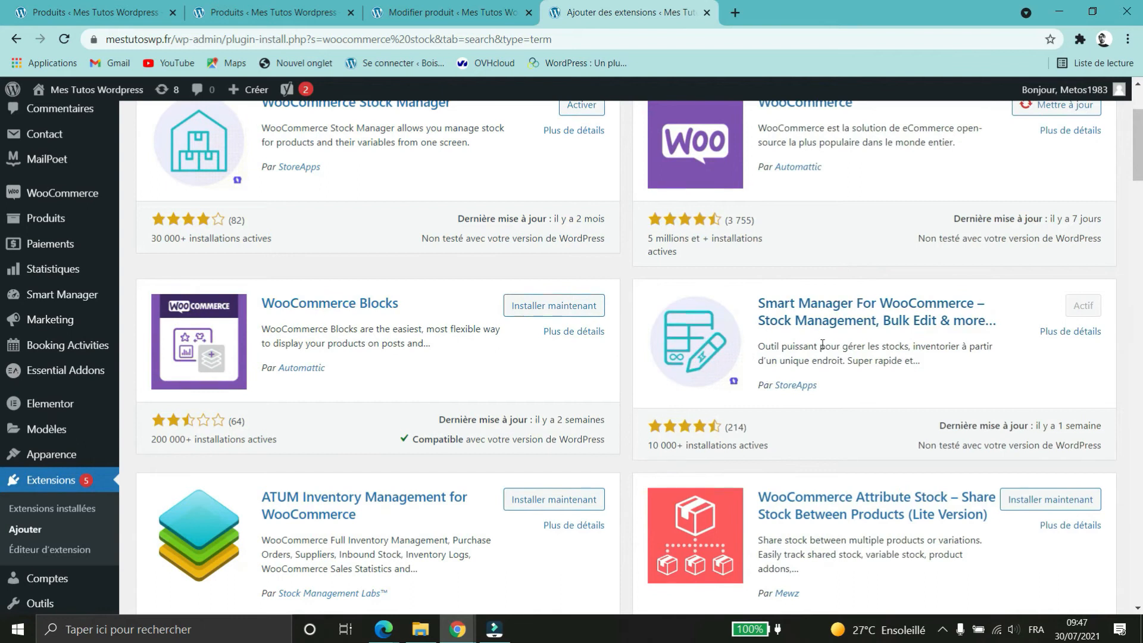
{"action": "scroll", "coordinate": [823, 344], "scroll_direction": "up", "scroll_amount": 1}
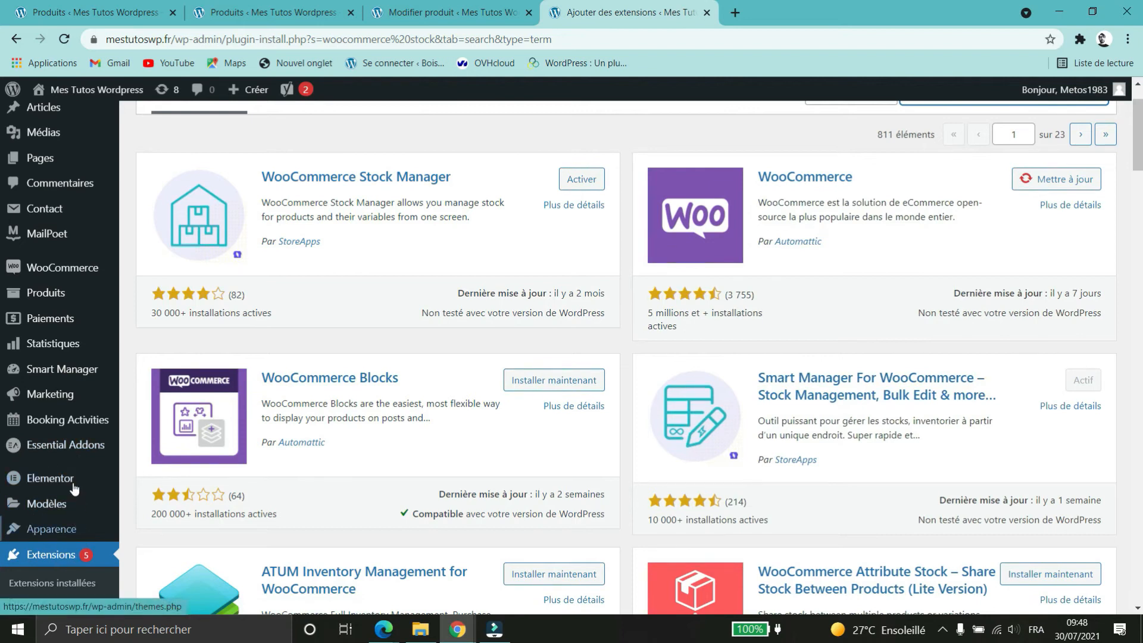
Open Smart Manager and examine its product grid, including names, regular prices and stock of products and variations.
{"action": "left_click", "coordinate": [56, 373]}
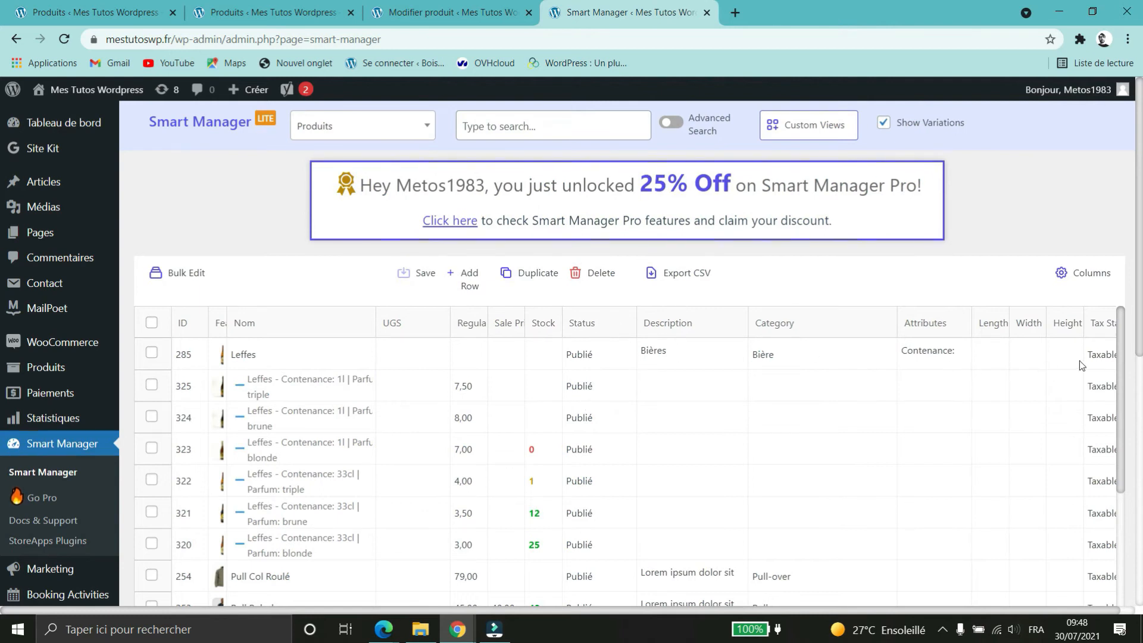
{"action": "scroll", "coordinate": [1119, 345], "scroll_direction": "down", "scroll_amount": 5}
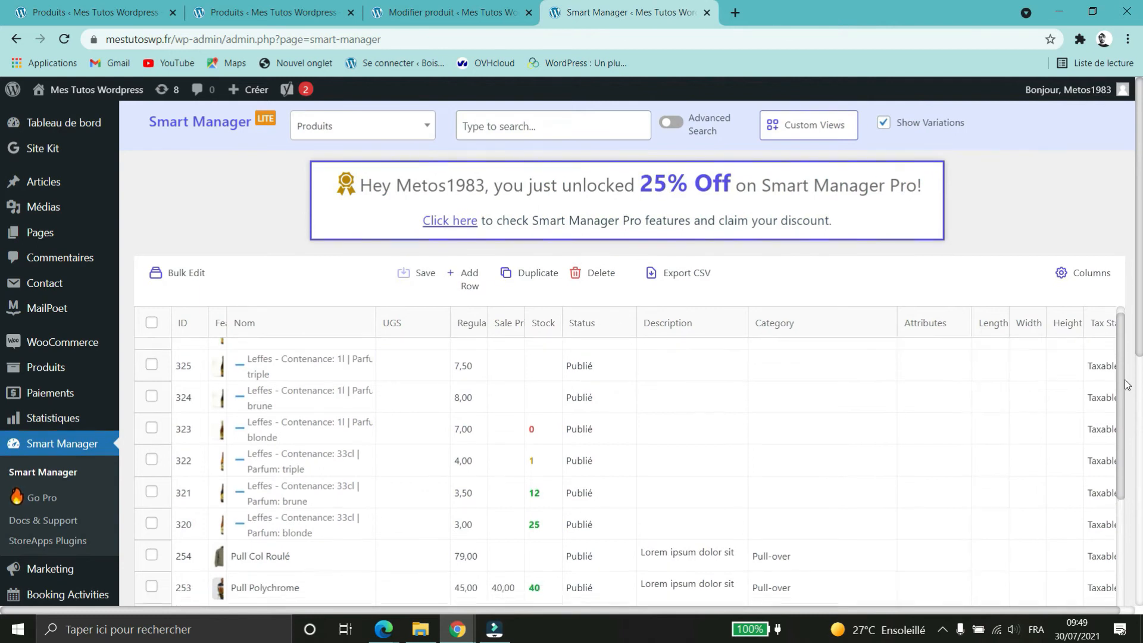
{"action": "scroll", "coordinate": [1121, 343], "scroll_direction": "up", "scroll_amount": 4}
{"action": "scroll", "coordinate": [1120, 345], "scroll_direction": "up", "scroll_amount": 1}
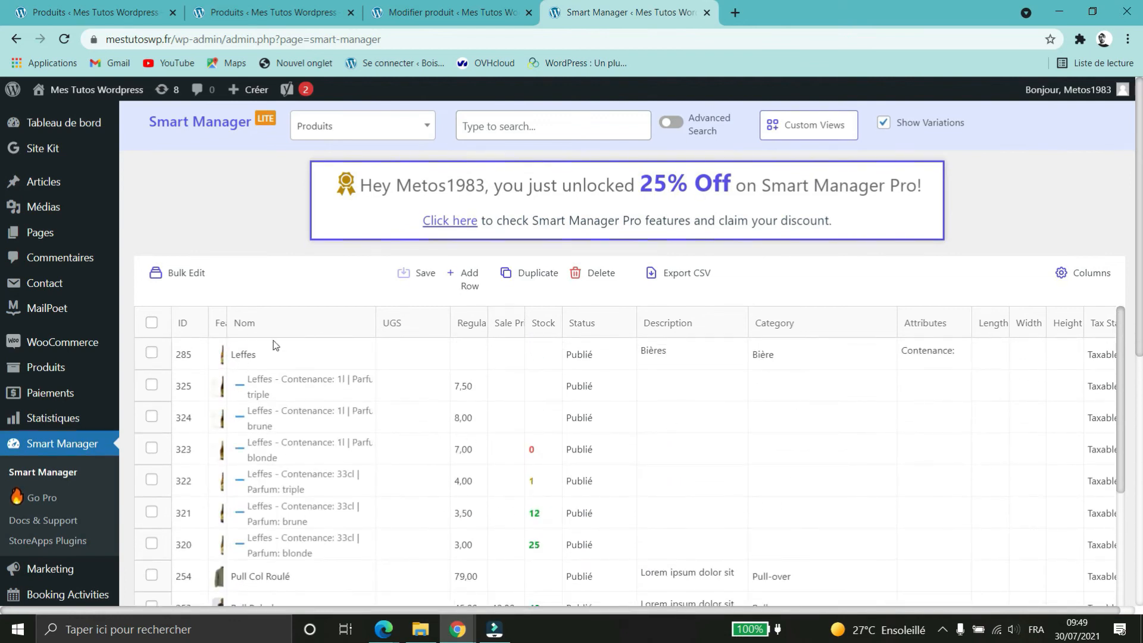
{"action": "mouse_move", "coordinate": [218, 360]}
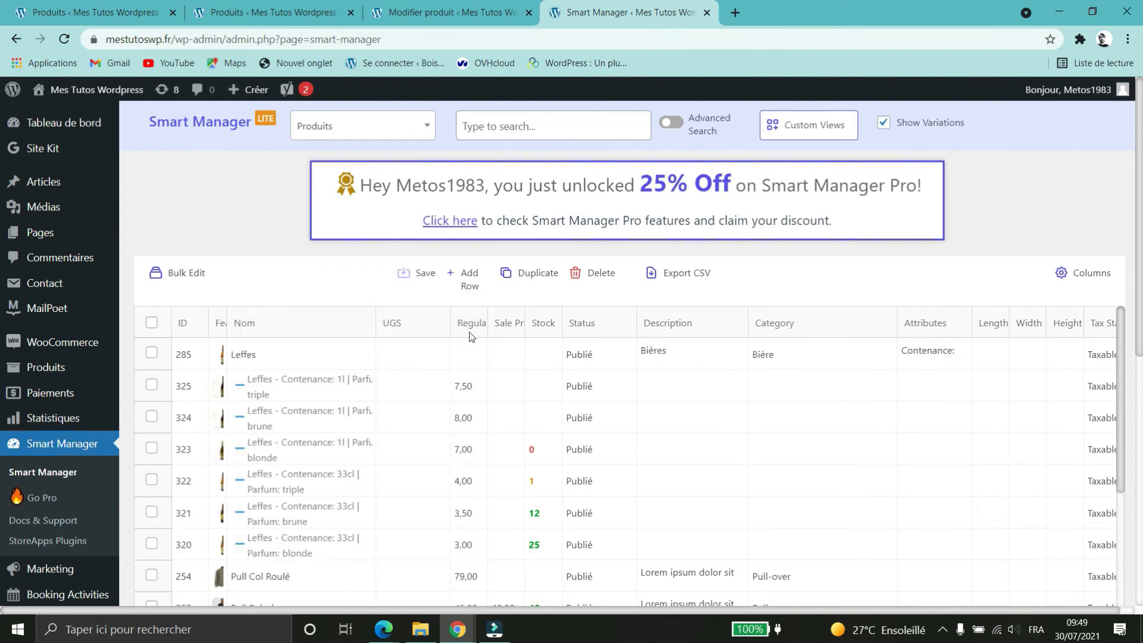
{"action": "scroll", "coordinate": [467, 471], "scroll_direction": "down", "scroll_amount": 3}
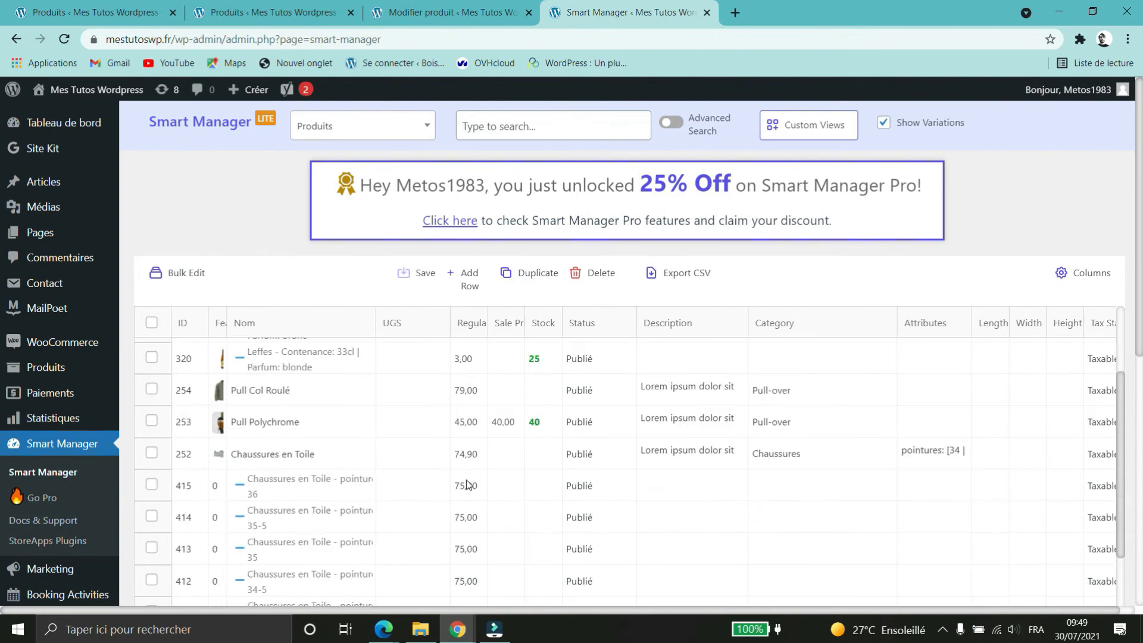
{"action": "scroll", "coordinate": [468, 484], "scroll_direction": "up", "scroll_amount": 3}
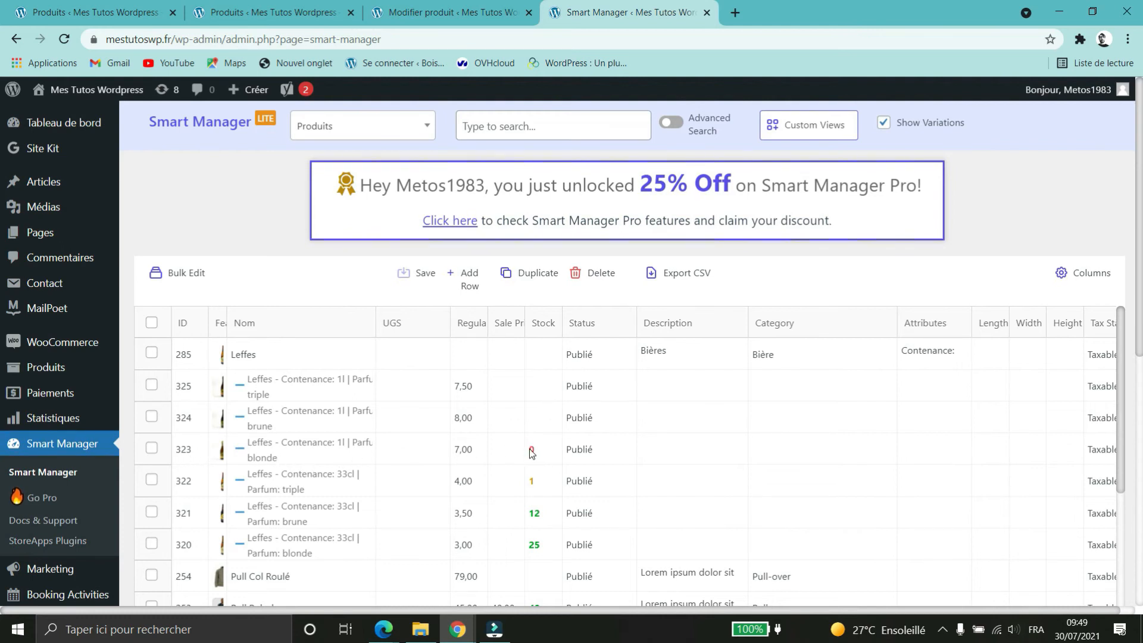
Review the stock column for the Leffes variations and the products below, down to the Pull en laine variations.
{"action": "left_click", "coordinate": [532, 483]}
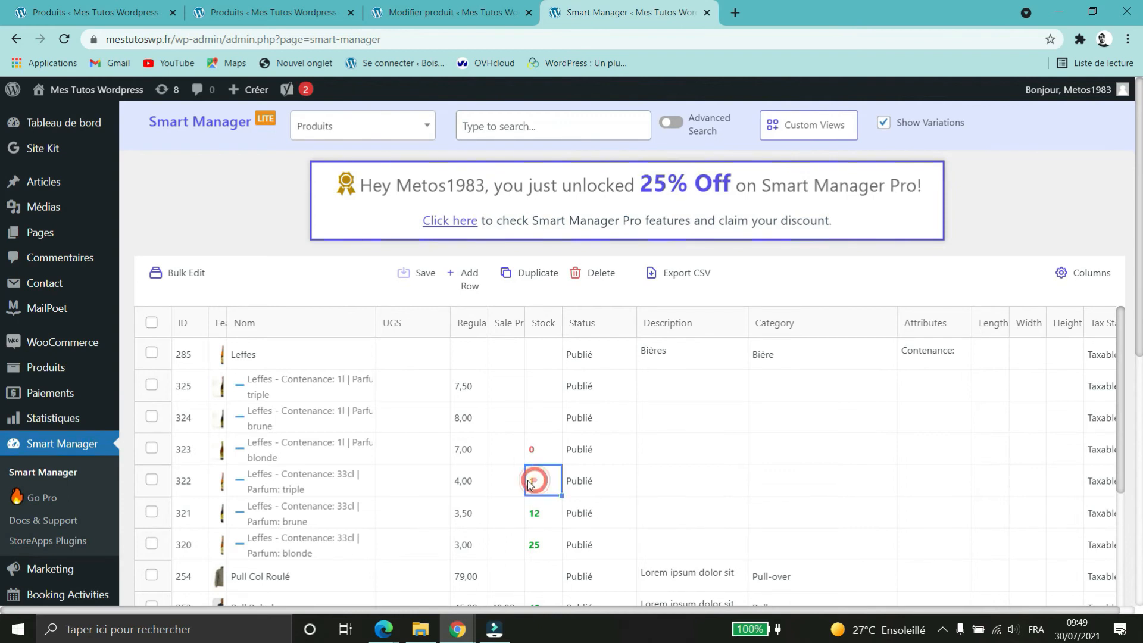
{"action": "scroll", "coordinate": [539, 482], "scroll_direction": "down", "scroll_amount": 2}
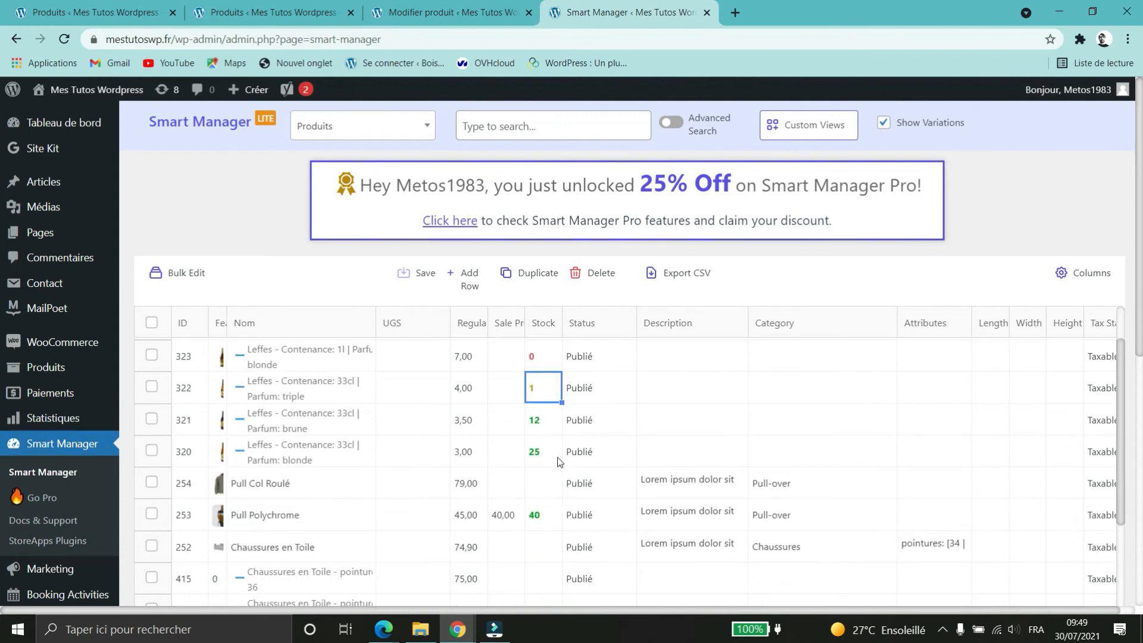
{"action": "left_click", "coordinate": [544, 425]}
{"action": "left_click", "coordinate": [542, 452]}
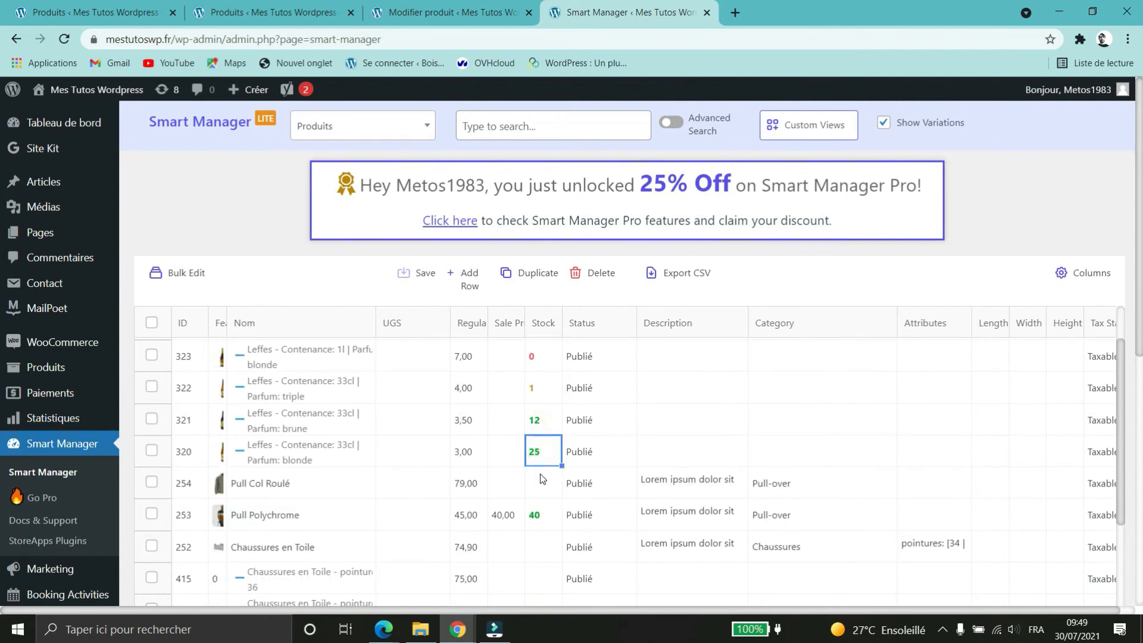
{"action": "scroll", "coordinate": [542, 478], "scroll_direction": "down", "scroll_amount": 2}
{"action": "scroll", "coordinate": [542, 478], "scroll_direction": "down", "scroll_amount": 2}
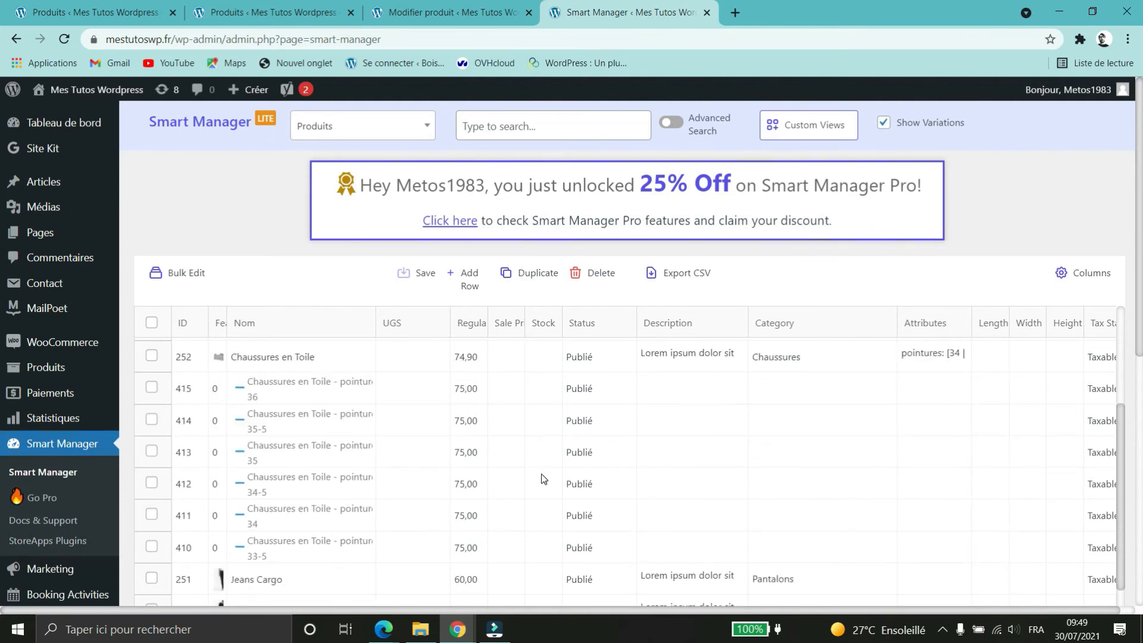
{"action": "scroll", "coordinate": [542, 478], "scroll_direction": "down", "scroll_amount": 4}
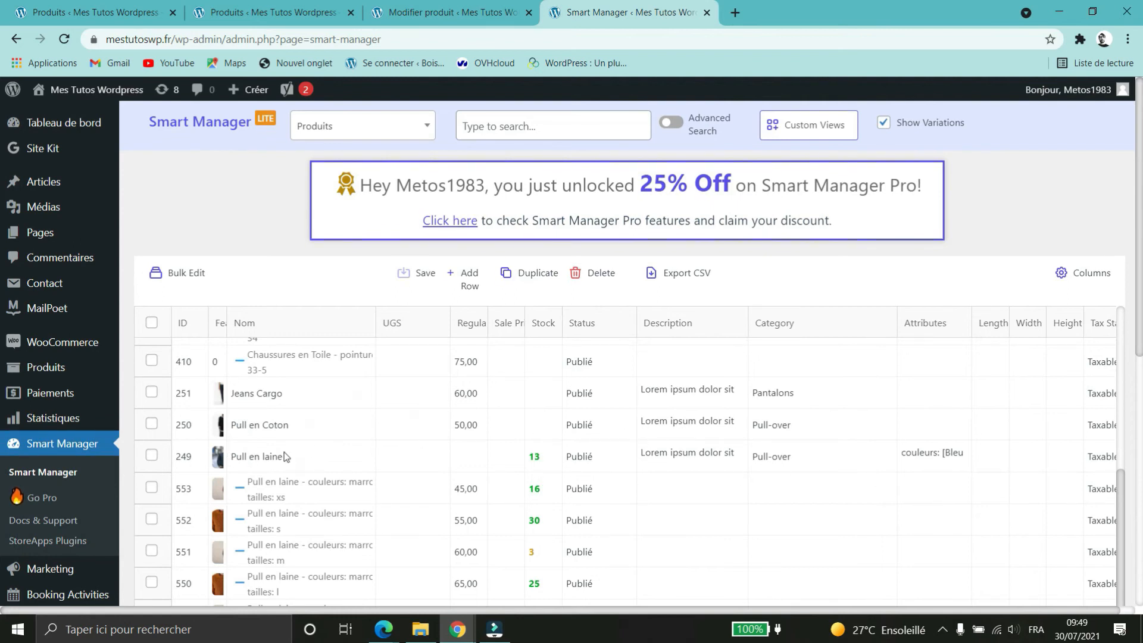
{"action": "scroll", "coordinate": [280, 452], "scroll_direction": "down", "scroll_amount": 4}
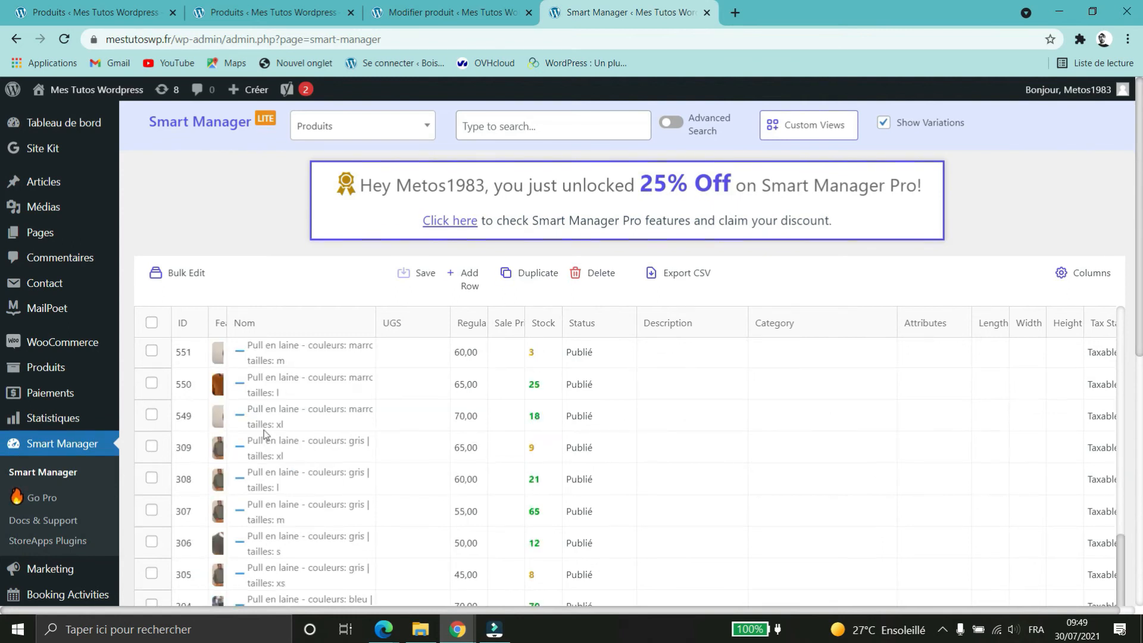
{"action": "scroll", "coordinate": [241, 379], "scroll_direction": "up", "scroll_amount": 2}
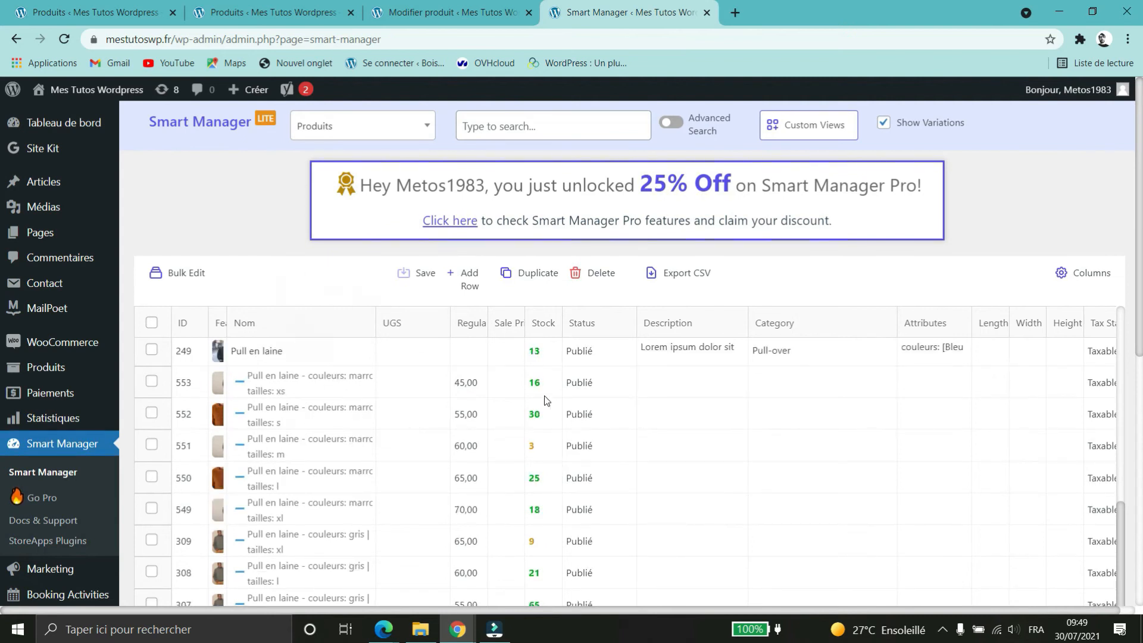
Set the stock of the Pull en laine variations to 32 for marron size m and 19 for gris size xl.
{"action": "left_click", "coordinate": [541, 417]}
{"action": "left_click", "coordinate": [533, 446]}
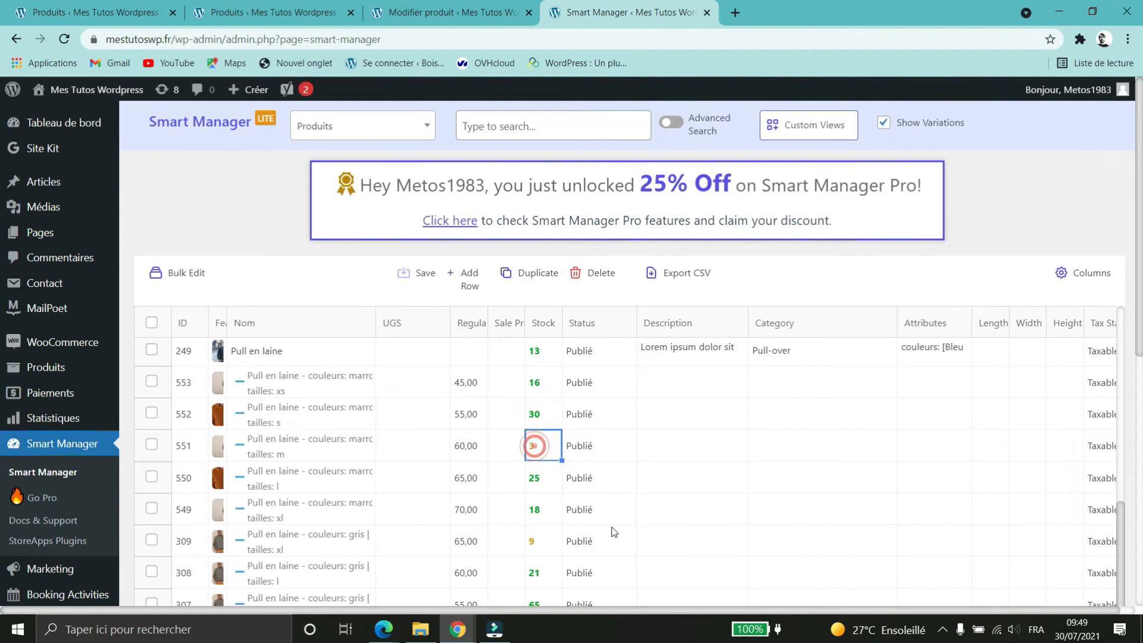
{"action": "double_click", "coordinate": [557, 445]}
{"action": "type", "text": "2"}
{"action": "left_click", "coordinate": [546, 541]}
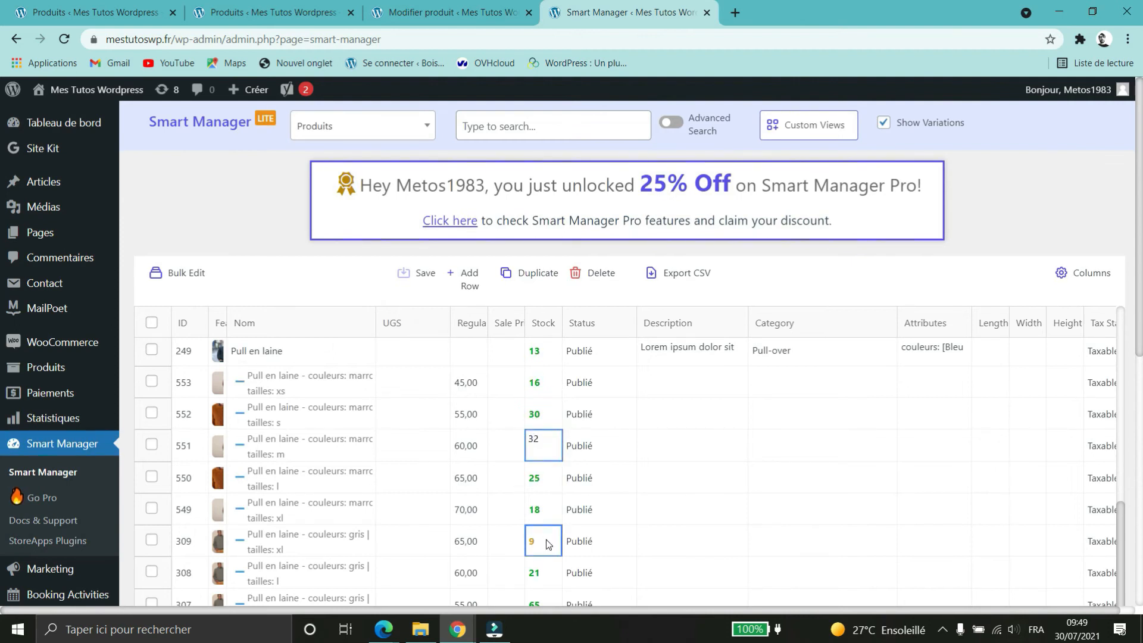
{"action": "type", "text": "19"}
Set the stock of the Pull en laine variation in gris, size xs, to 12.
{"action": "scroll", "coordinate": [564, 480], "scroll_direction": "down", "scroll_amount": 2}
{"action": "scroll", "coordinate": [539, 483], "scroll_direction": "down", "scroll_amount": 2}
{"action": "left_click", "coordinate": [539, 483]}
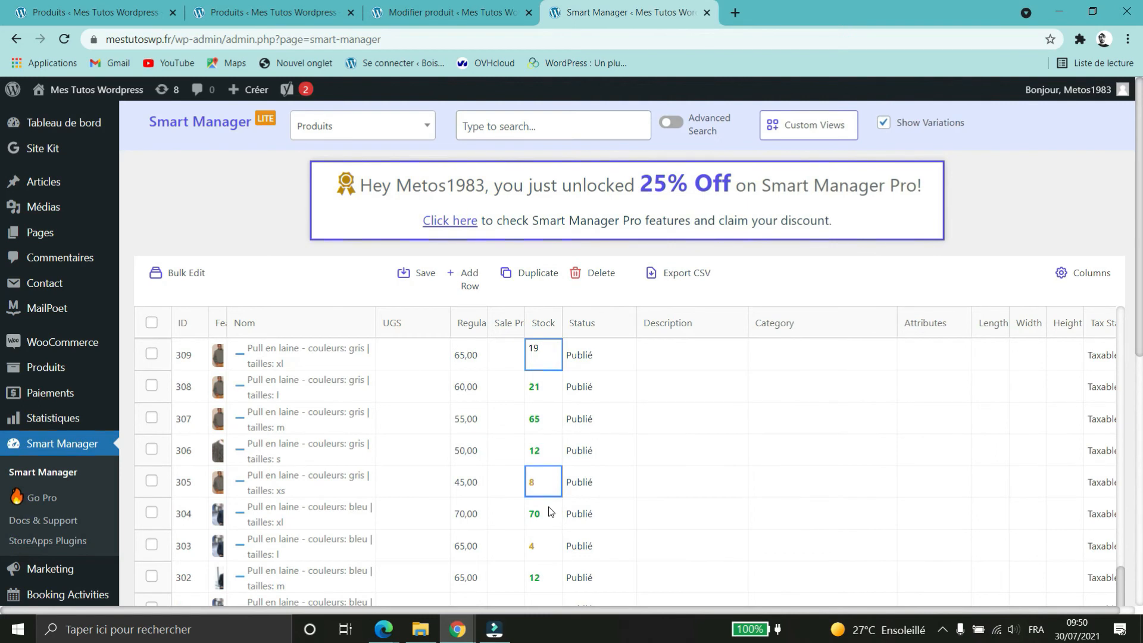
{"action": "scroll", "coordinate": [548, 506], "scroll_direction": "up", "scroll_amount": 2}
{"action": "scroll", "coordinate": [607, 364], "scroll_direction": "up", "scroll_amount": 5}
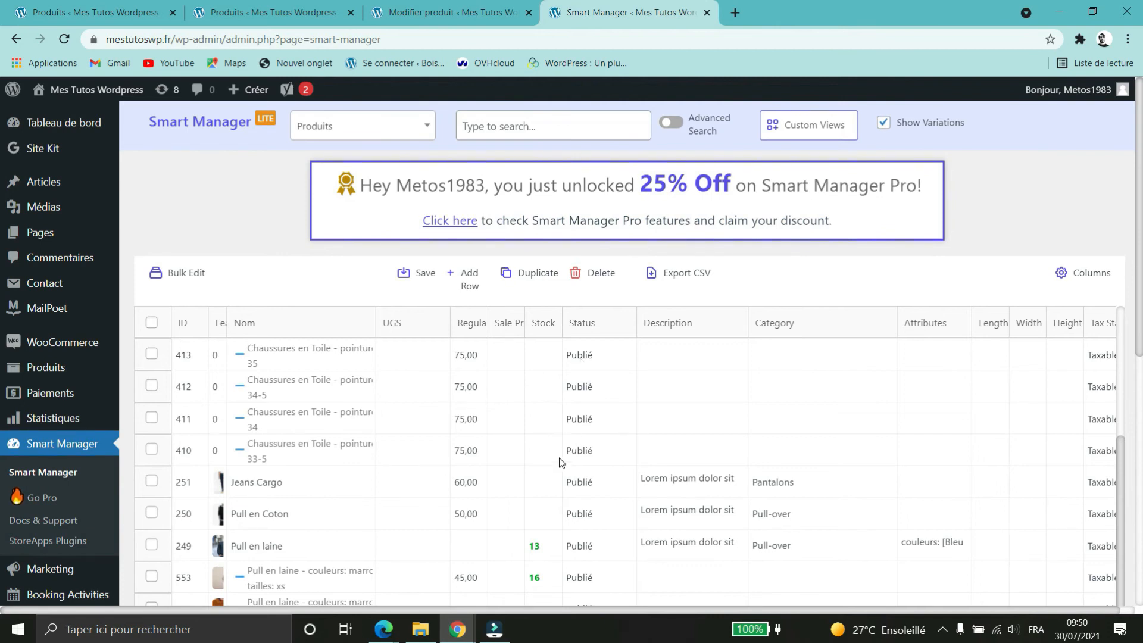
{"action": "scroll", "coordinate": [562, 462], "scroll_direction": "down", "scroll_amount": 3}
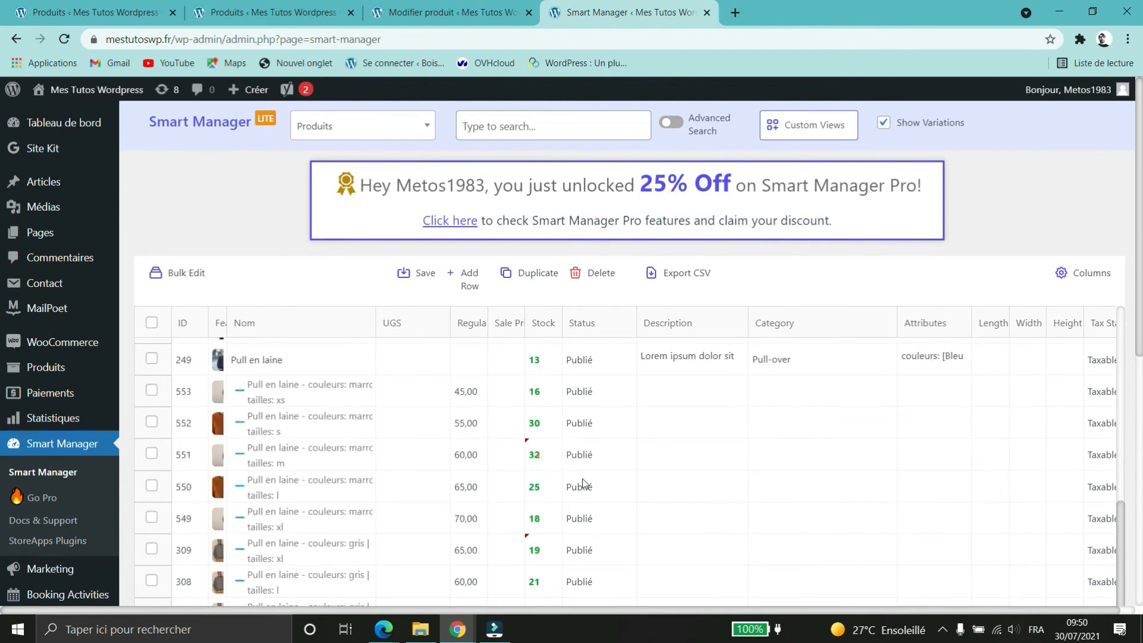
{"action": "scroll", "coordinate": [616, 487], "scroll_direction": "down", "scroll_amount": 3}
{"action": "type", "text": "12"}
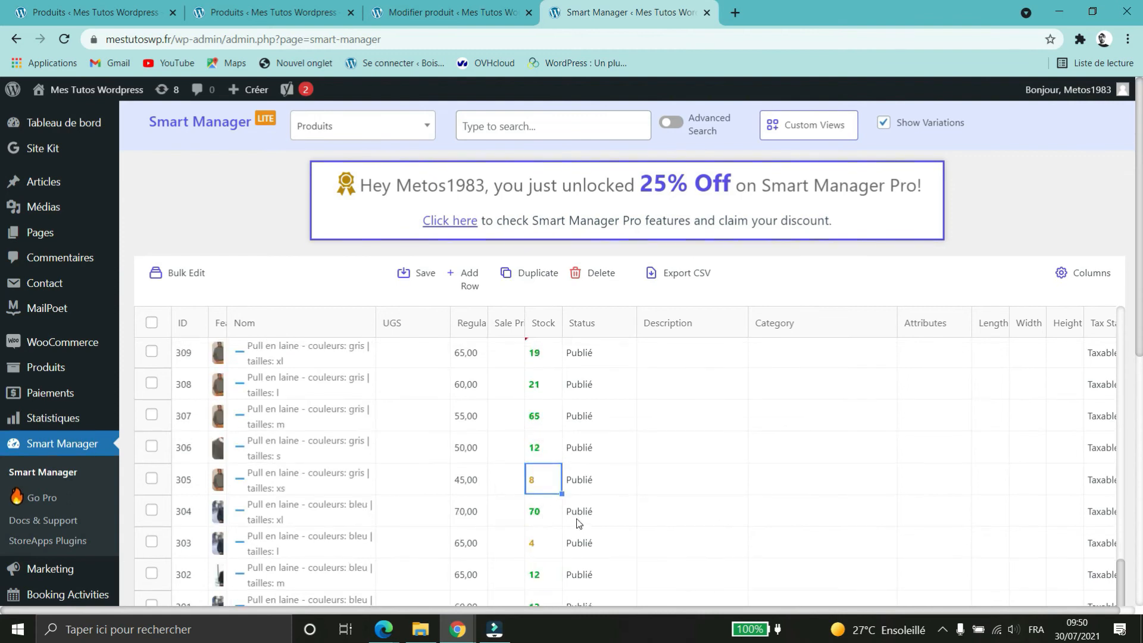
Review the stock of the remaining Pull en laine variations and the products below, down to the last T-shirt variation.
{"action": "left_click", "coordinate": [534, 549]}
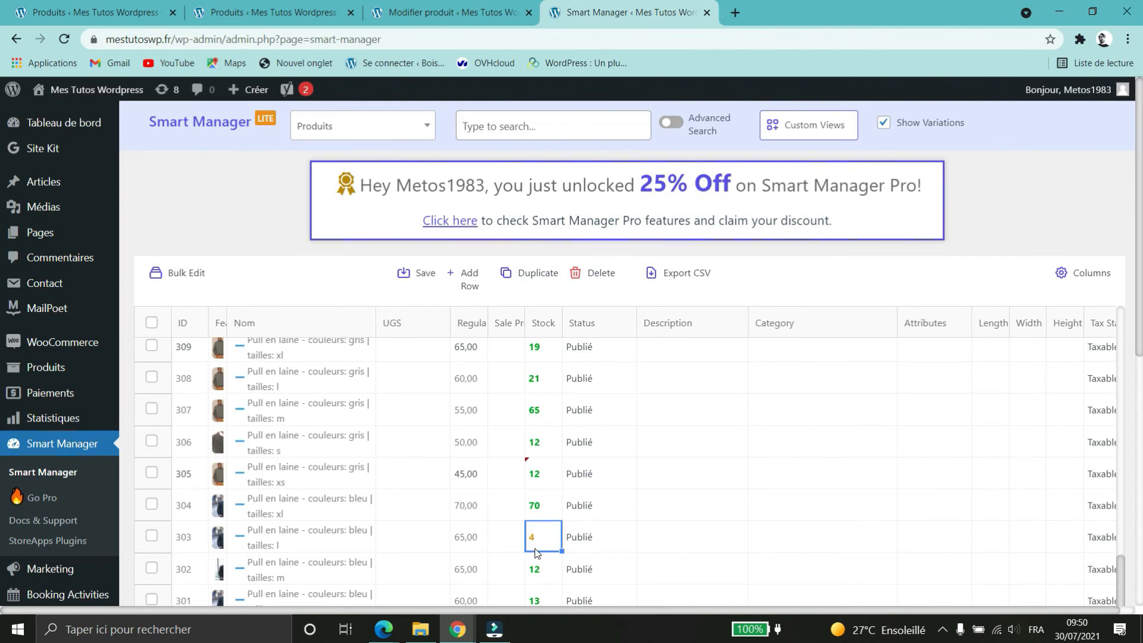
{"action": "scroll", "coordinate": [534, 546], "scroll_direction": "down", "scroll_amount": 5}
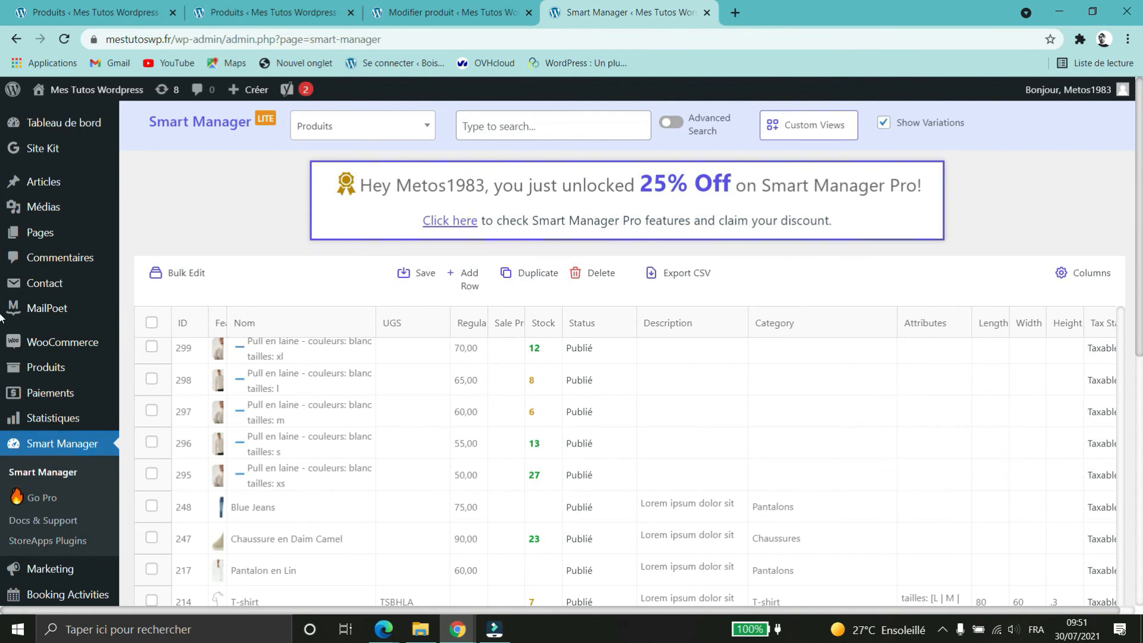
{"action": "scroll", "coordinate": [1137, 283], "scroll_direction": "down", "scroll_amount": 5}
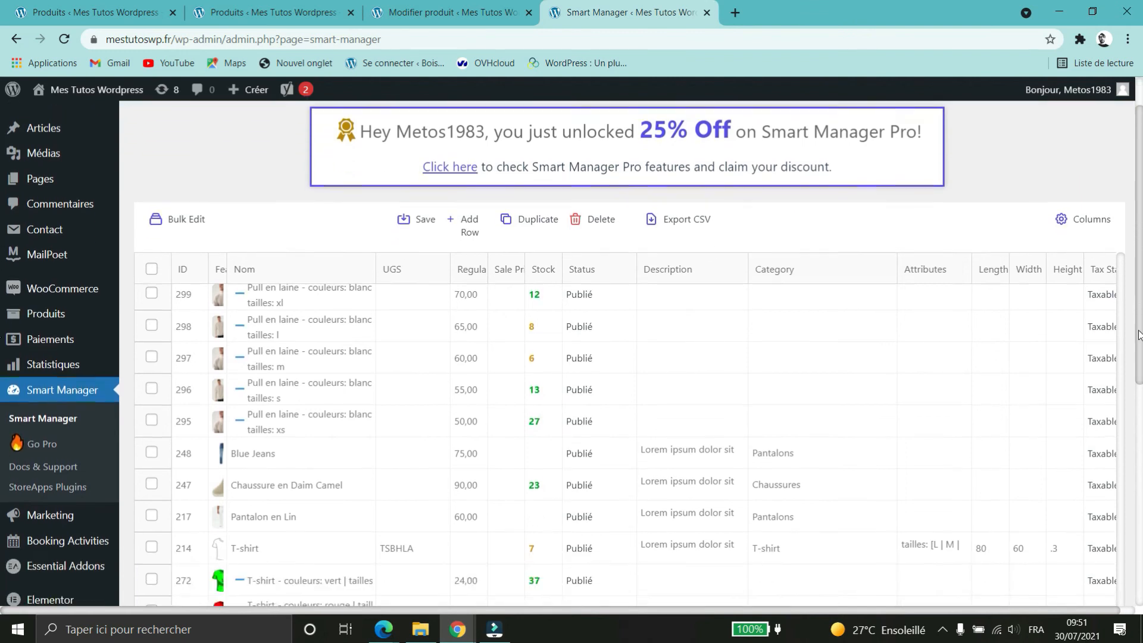
{"action": "scroll", "coordinate": [852, 352], "scroll_direction": "up", "scroll_amount": 5}
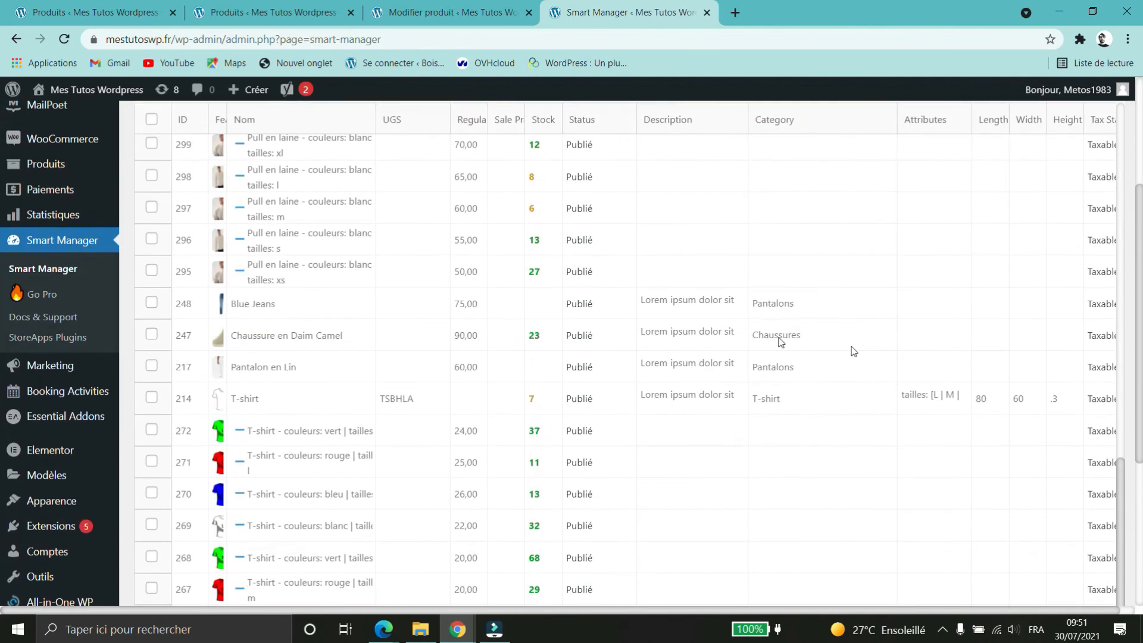
{"action": "scroll", "coordinate": [497, 347], "scroll_direction": "down", "scroll_amount": 5}
{"action": "scroll", "coordinate": [1139, 329], "scroll_direction": "down", "scroll_amount": 5}
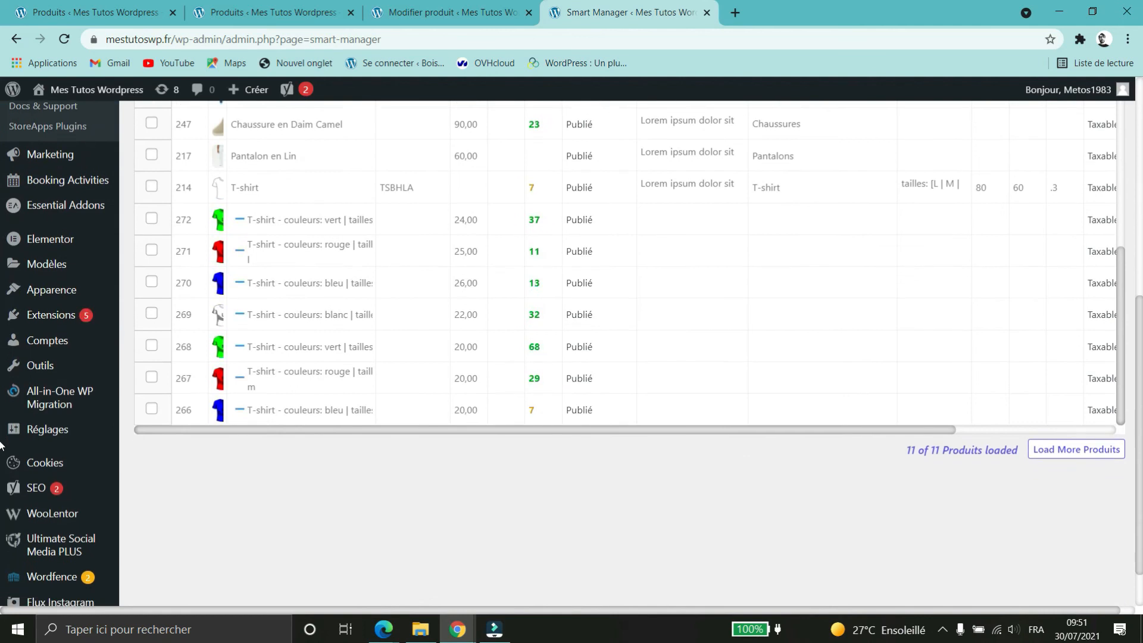
{"action": "scroll", "coordinate": [1130, 416], "scroll_direction": "up", "scroll_amount": 10}
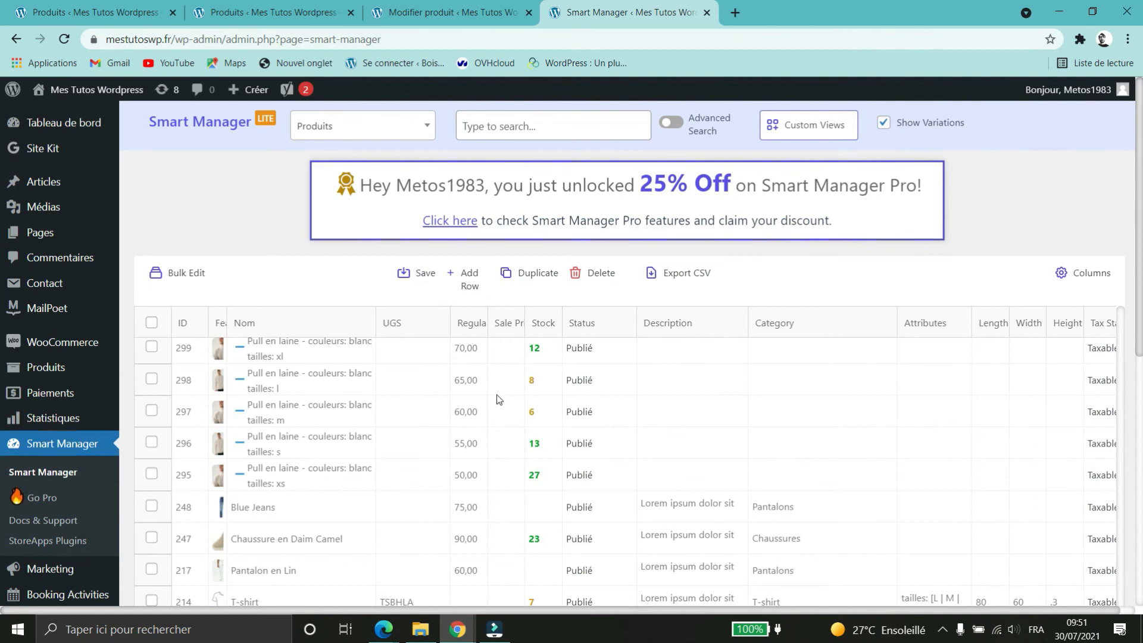
Open the column manager, look over the enabled and disabled columns, and close it without updating.
{"action": "mouse_move", "coordinate": [598, 279]}
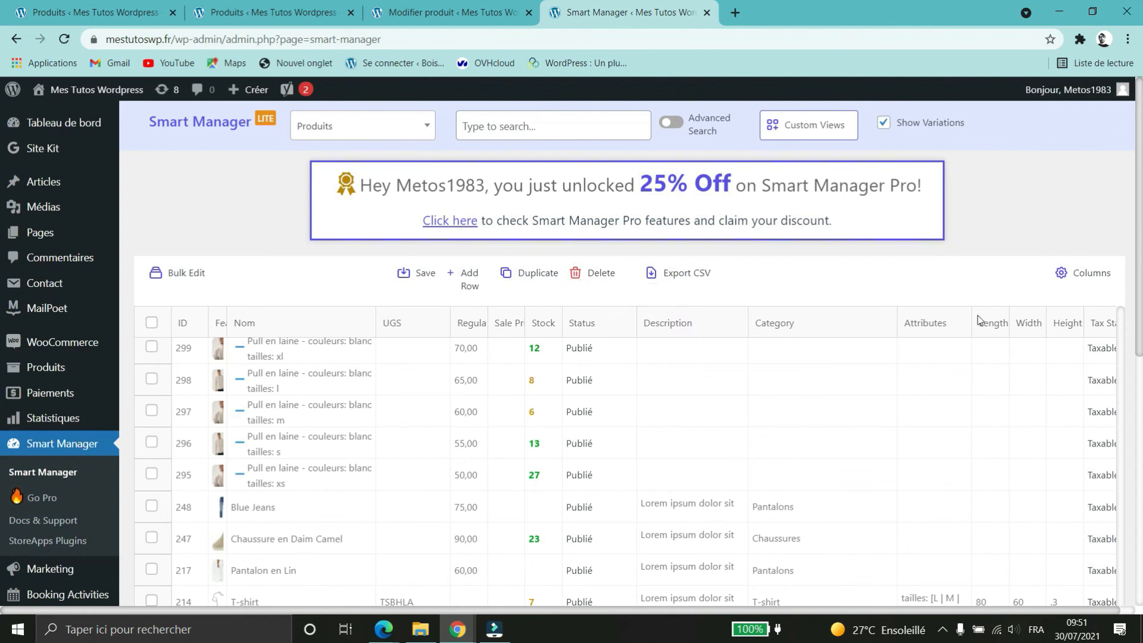
{"action": "left_click", "coordinate": [1078, 275]}
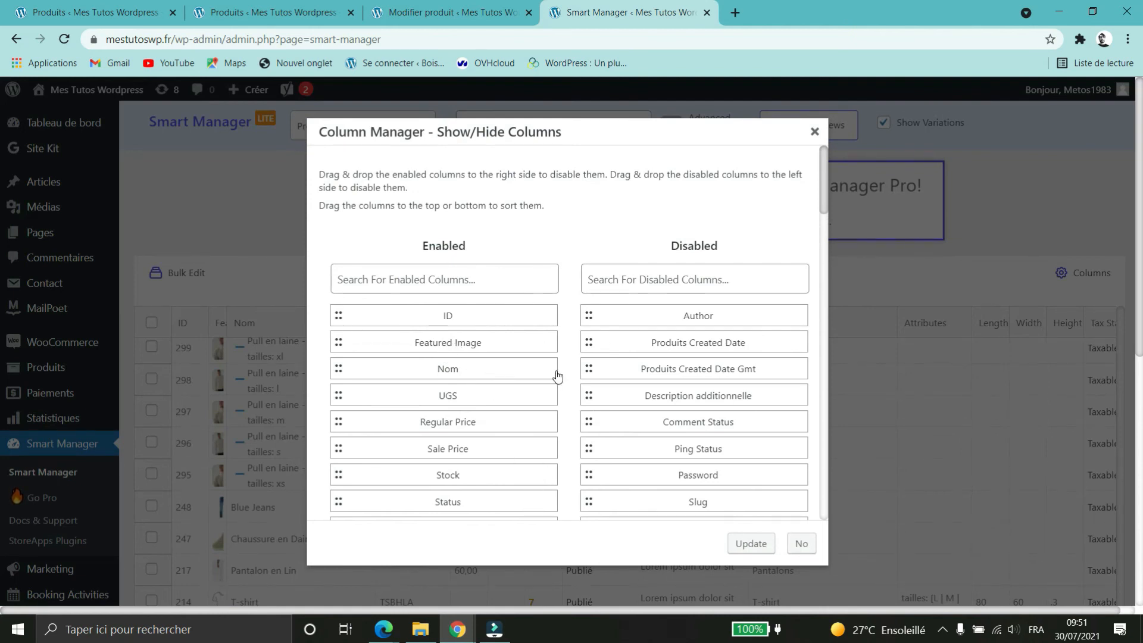
{"action": "left_click_drag", "start_coordinate": [589, 315], "coordinate": [620, 321]}
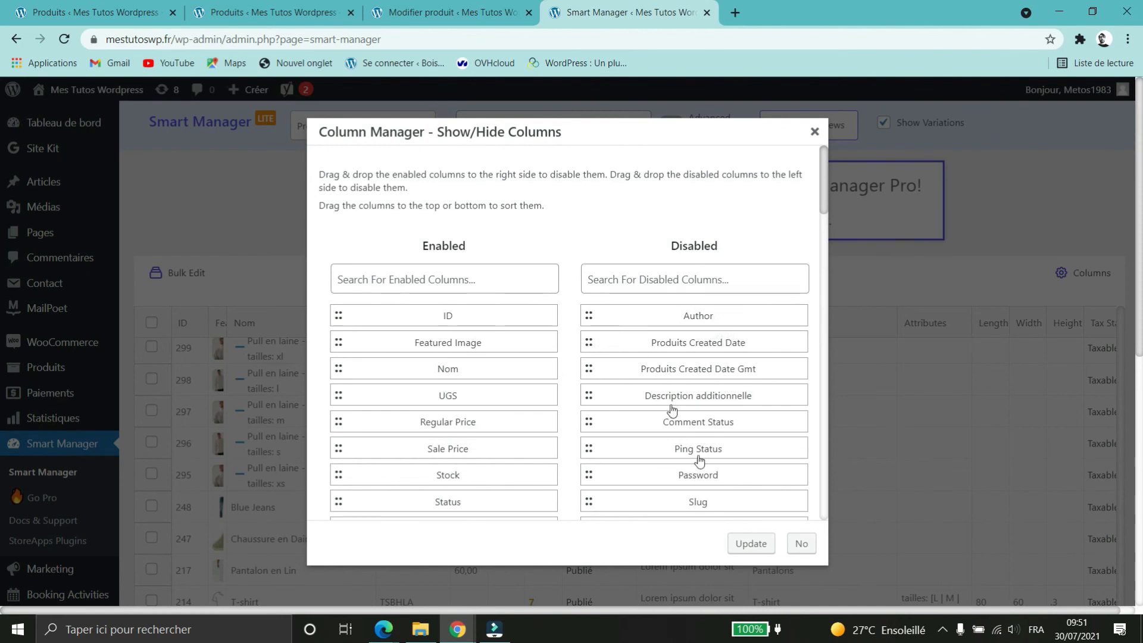
{"action": "left_click", "coordinate": [798, 546]}
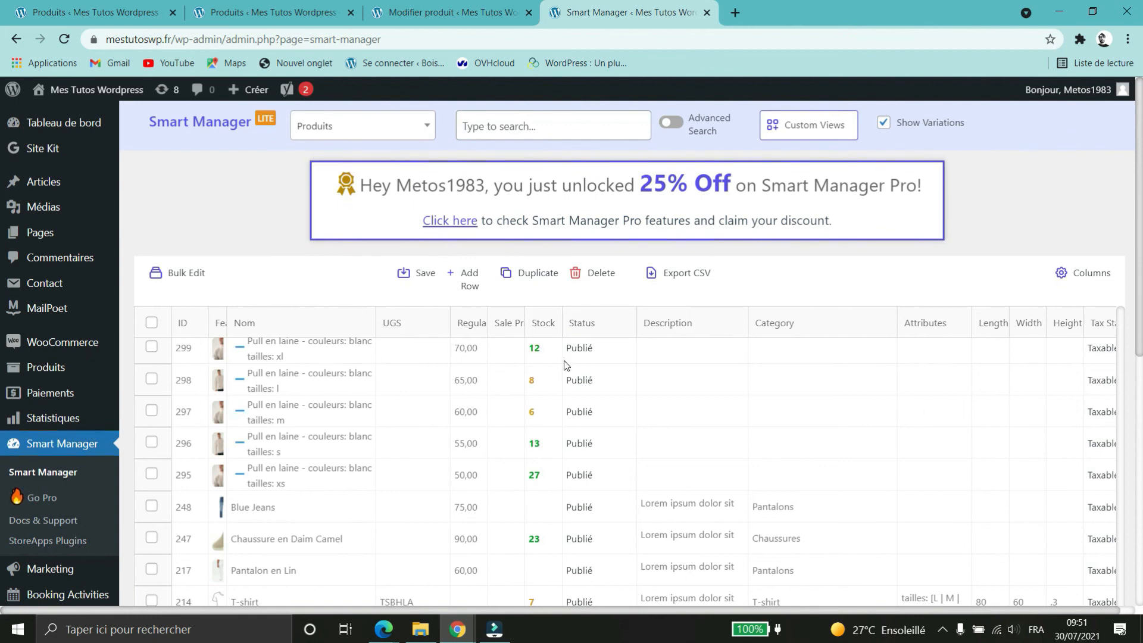
Try to edit the UGS of the Pull en laine blanc variations in sizes xl and l.
{"action": "double_click", "coordinate": [410, 352]}
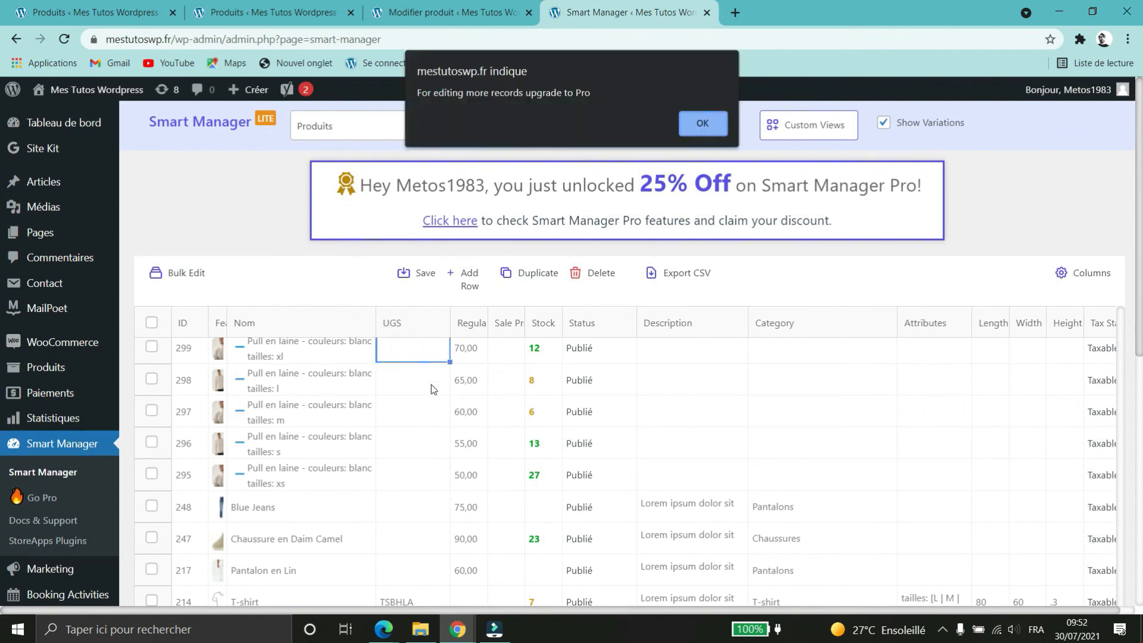
{"action": "left_click", "coordinate": [690, 130]}
{"action": "key", "text": "Down"}
{"action": "double_click", "coordinate": [420, 384]}
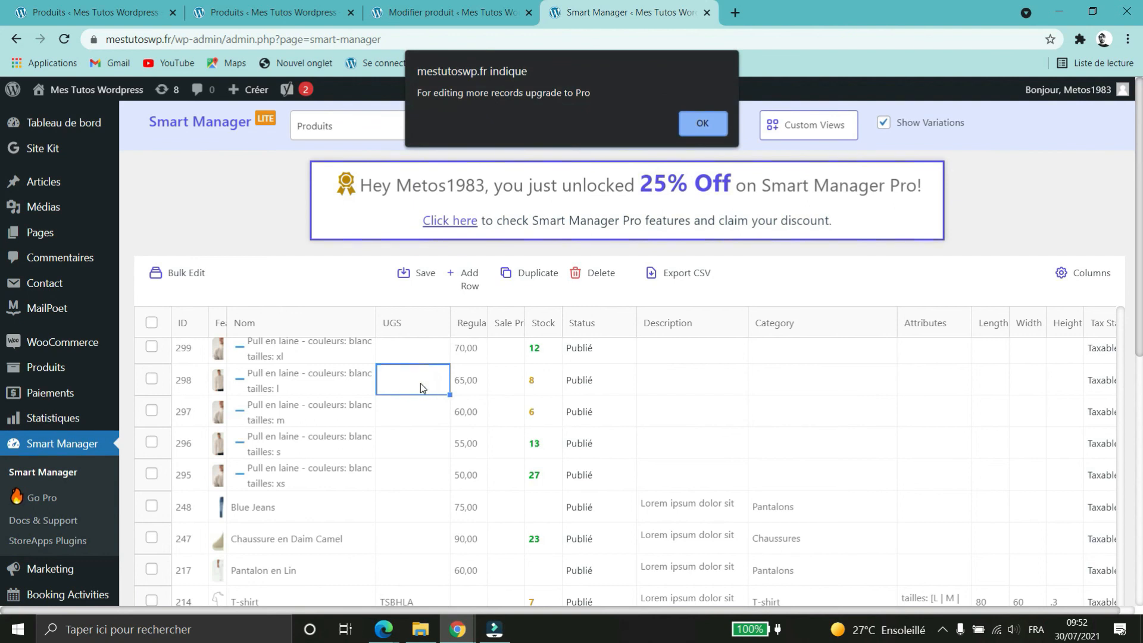
{"action": "key", "text": "Return"}
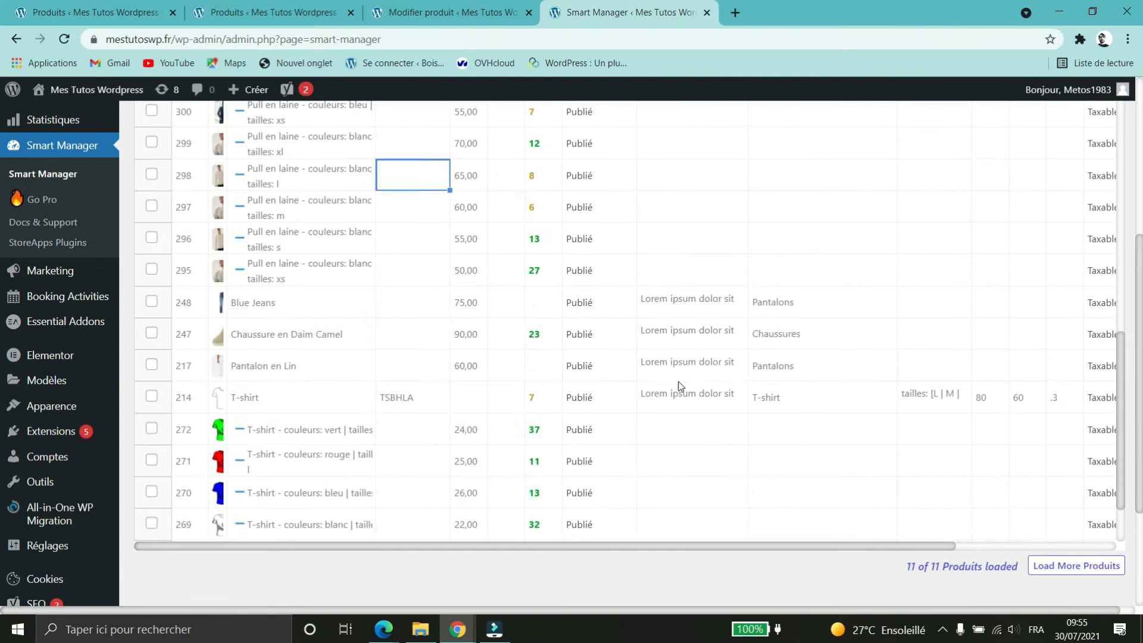
Return to the Pull en laine variations with edited stock and check their pending changes.
{"action": "scroll", "coordinate": [677, 386], "scroll_direction": "up", "scroll_amount": 10}
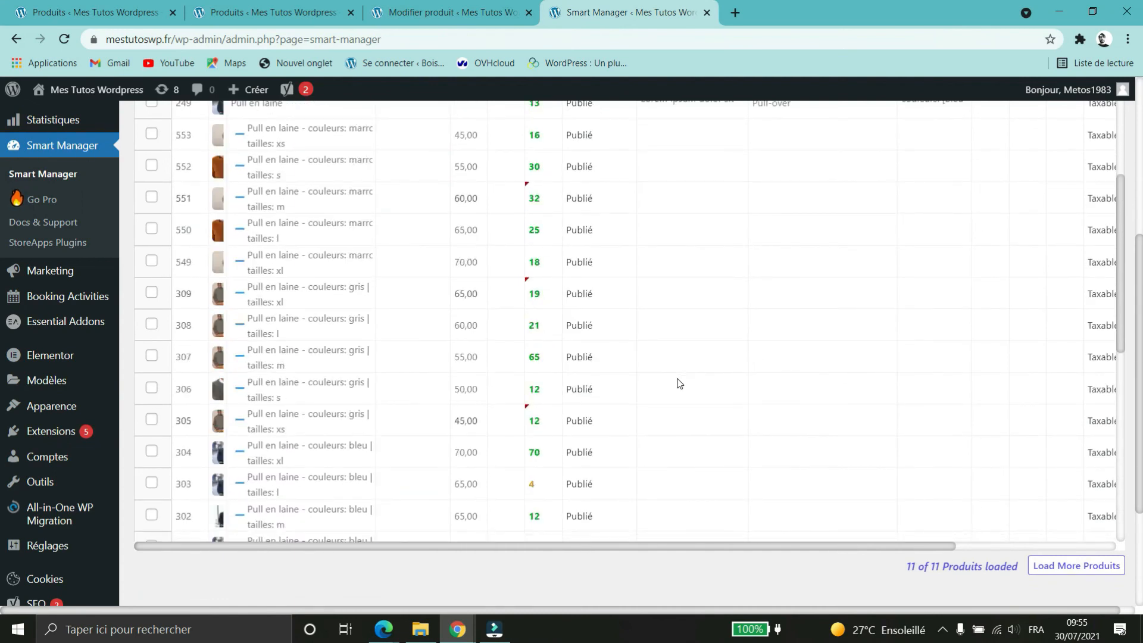
{"action": "scroll", "coordinate": [680, 382], "scroll_direction": "up", "scroll_amount": 3}
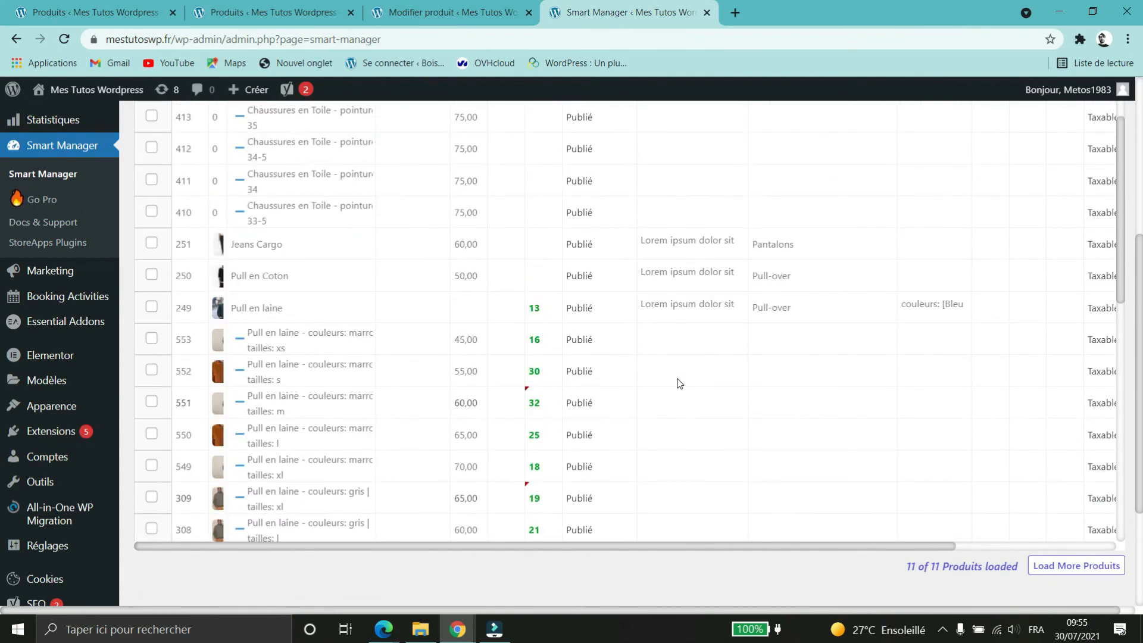